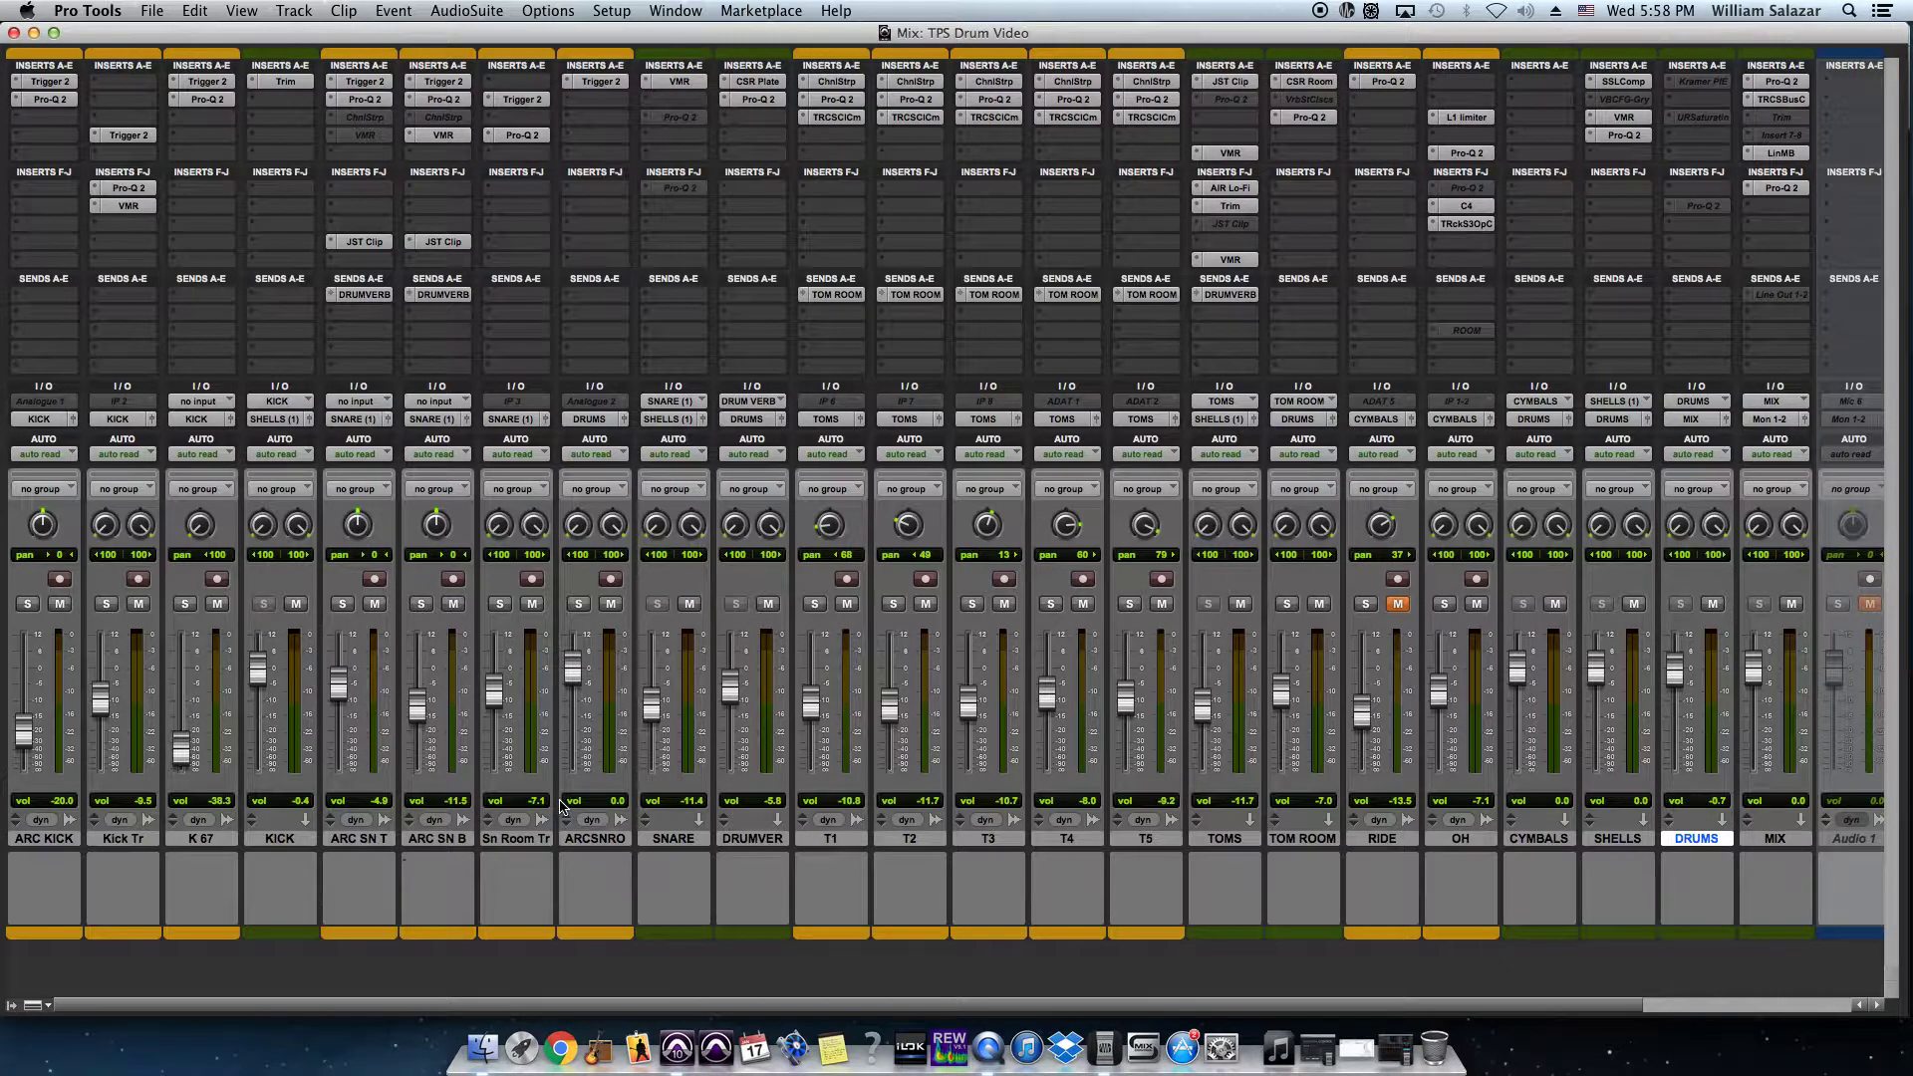
Step: Play back the drum mix, and select the three kick source tracks ARC KICK, Kick Tr and K 67
key(space)
click(1631, 842)
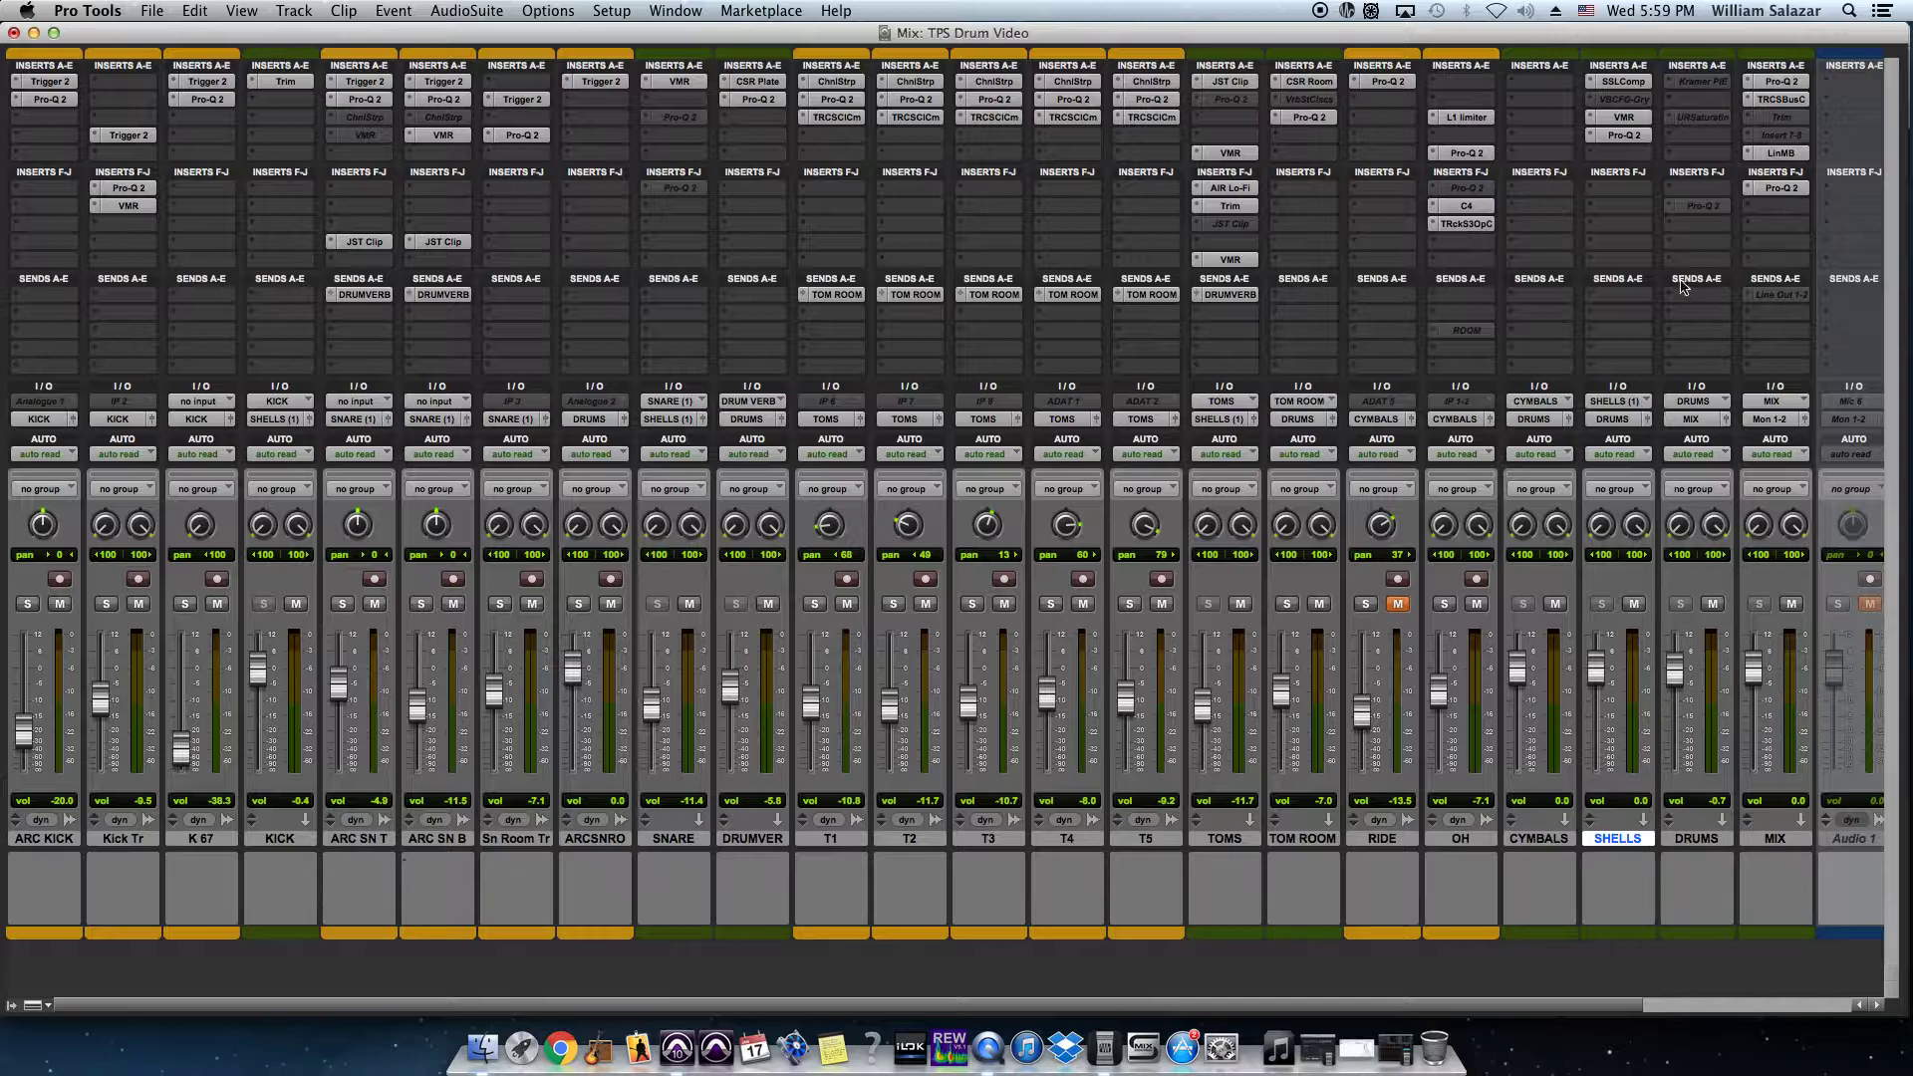
click(189, 840)
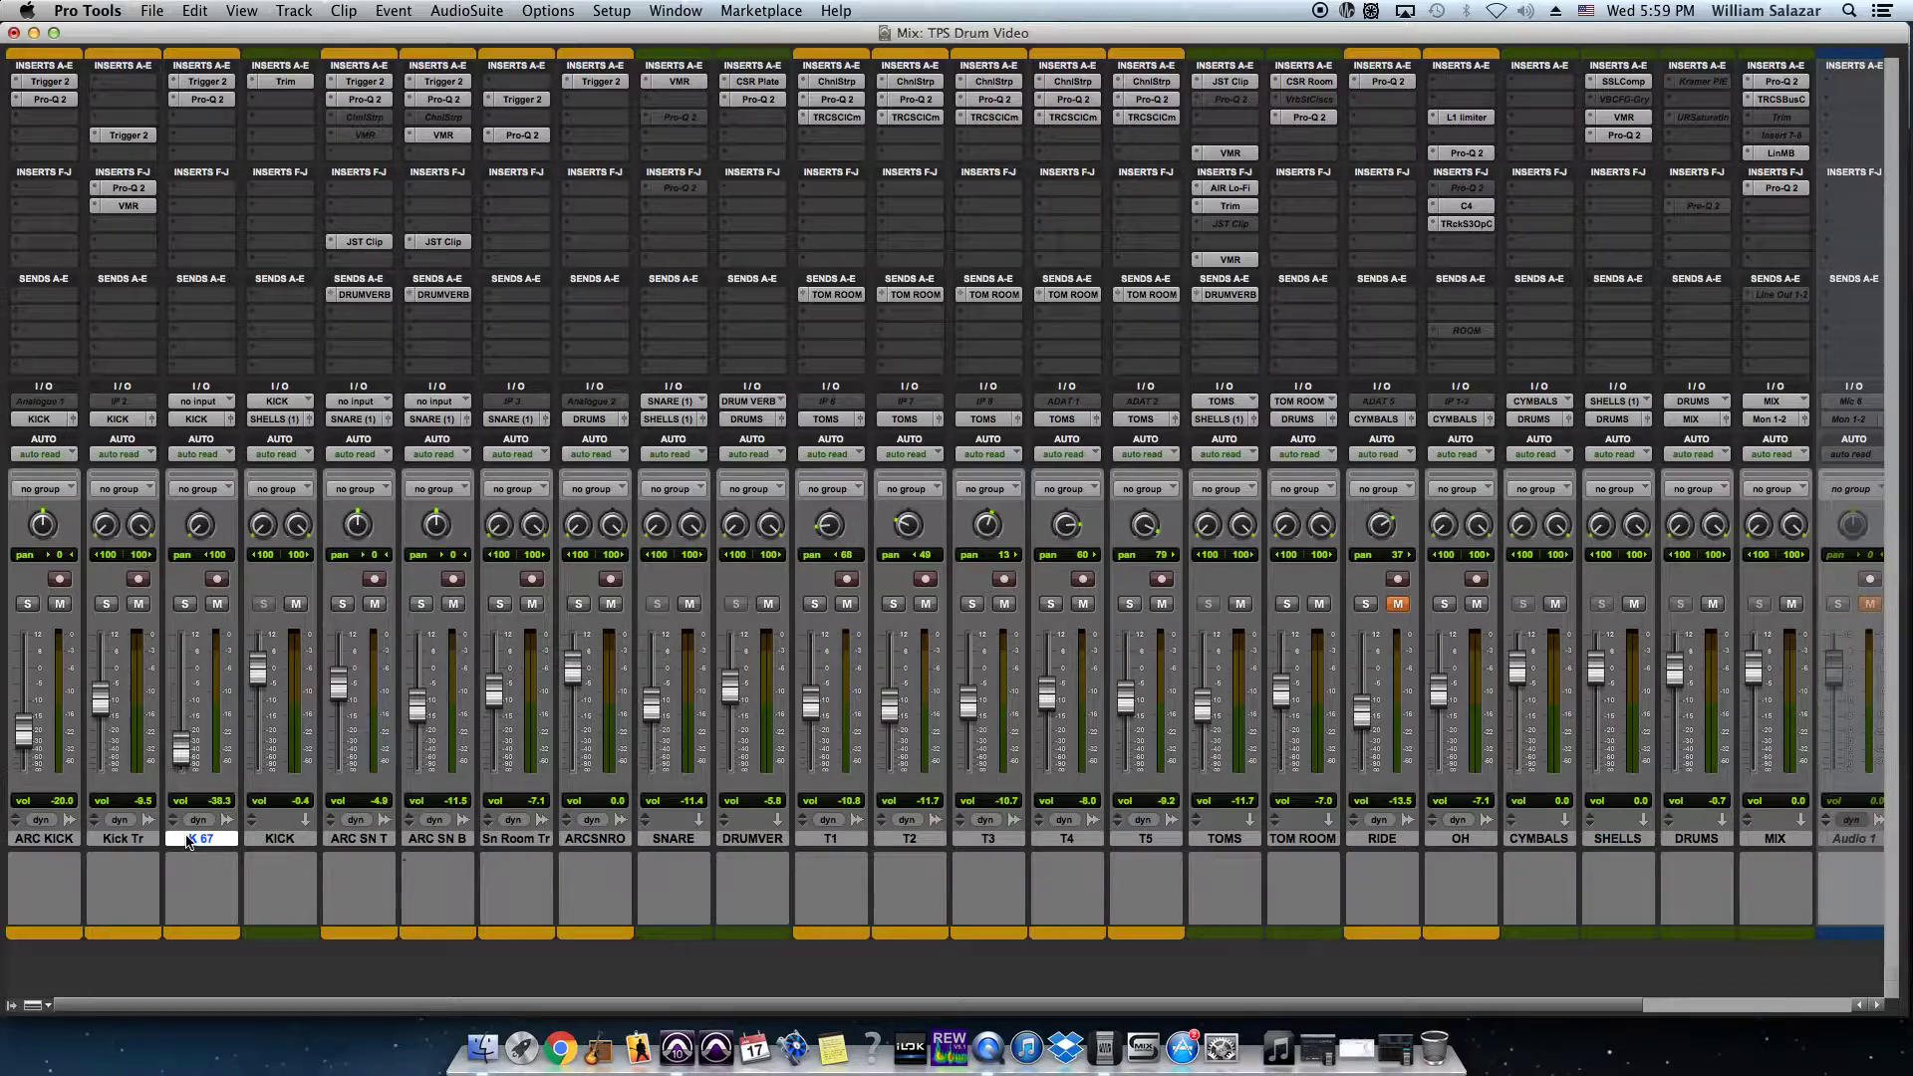
shift+click(44, 839)
Step: Open the SSLComp compressor on the SHELLS bus and audition it with the three kick tracks soloed, clearing the solos at the end
click(1619, 81)
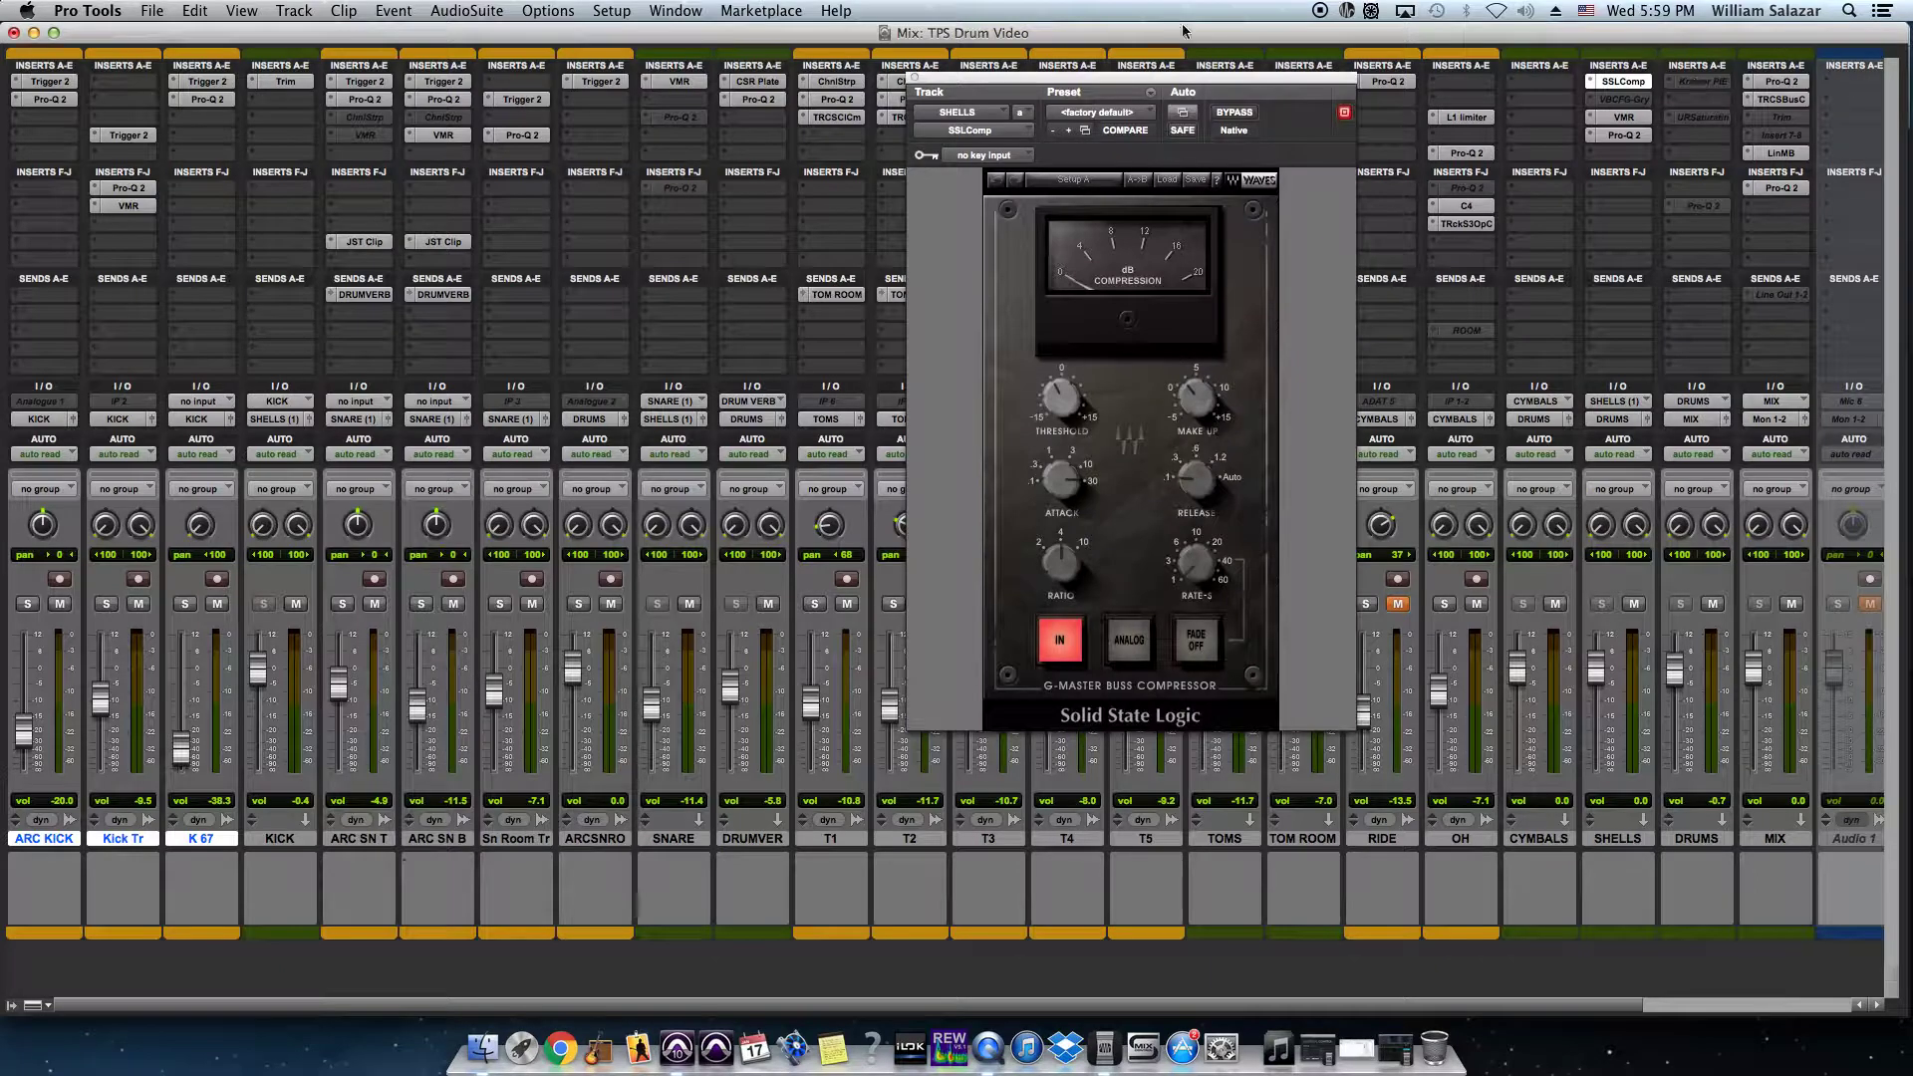
drag(1174, 78, 1163, 166)
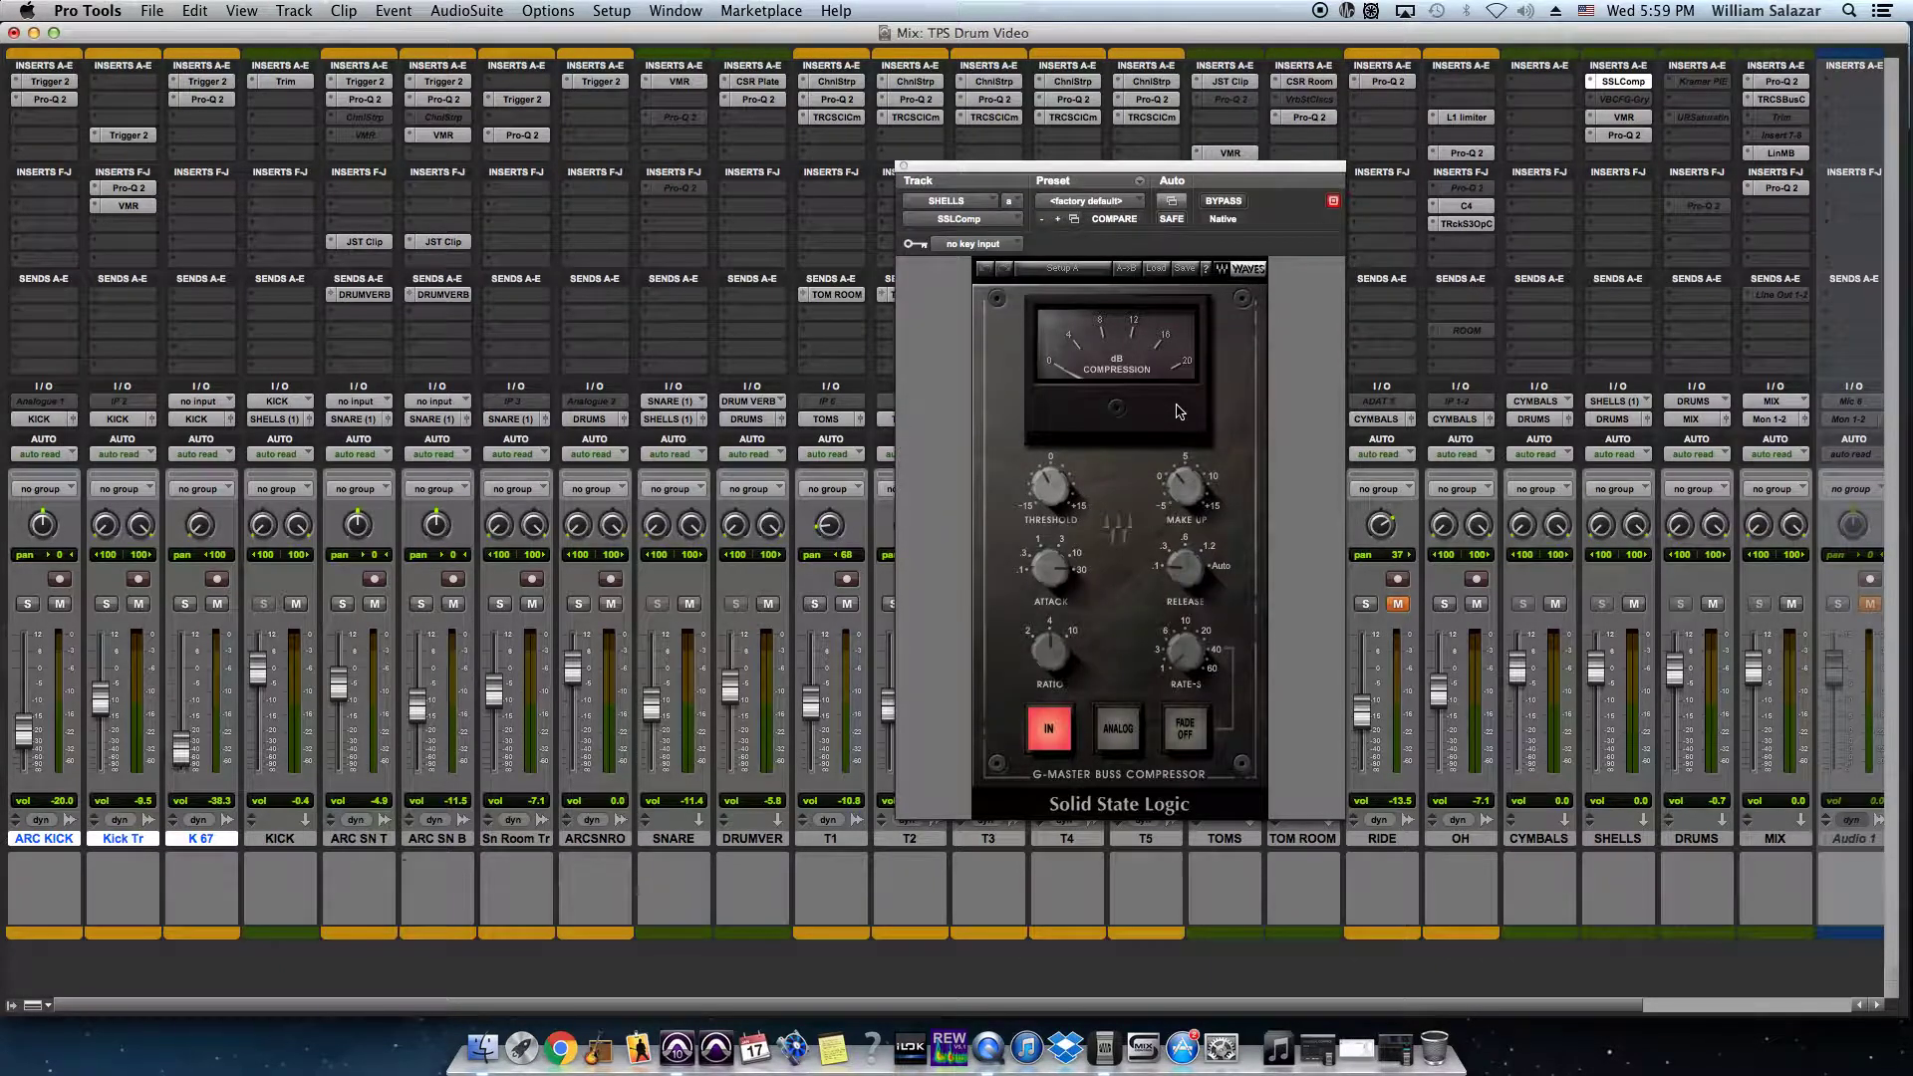
click(110, 605)
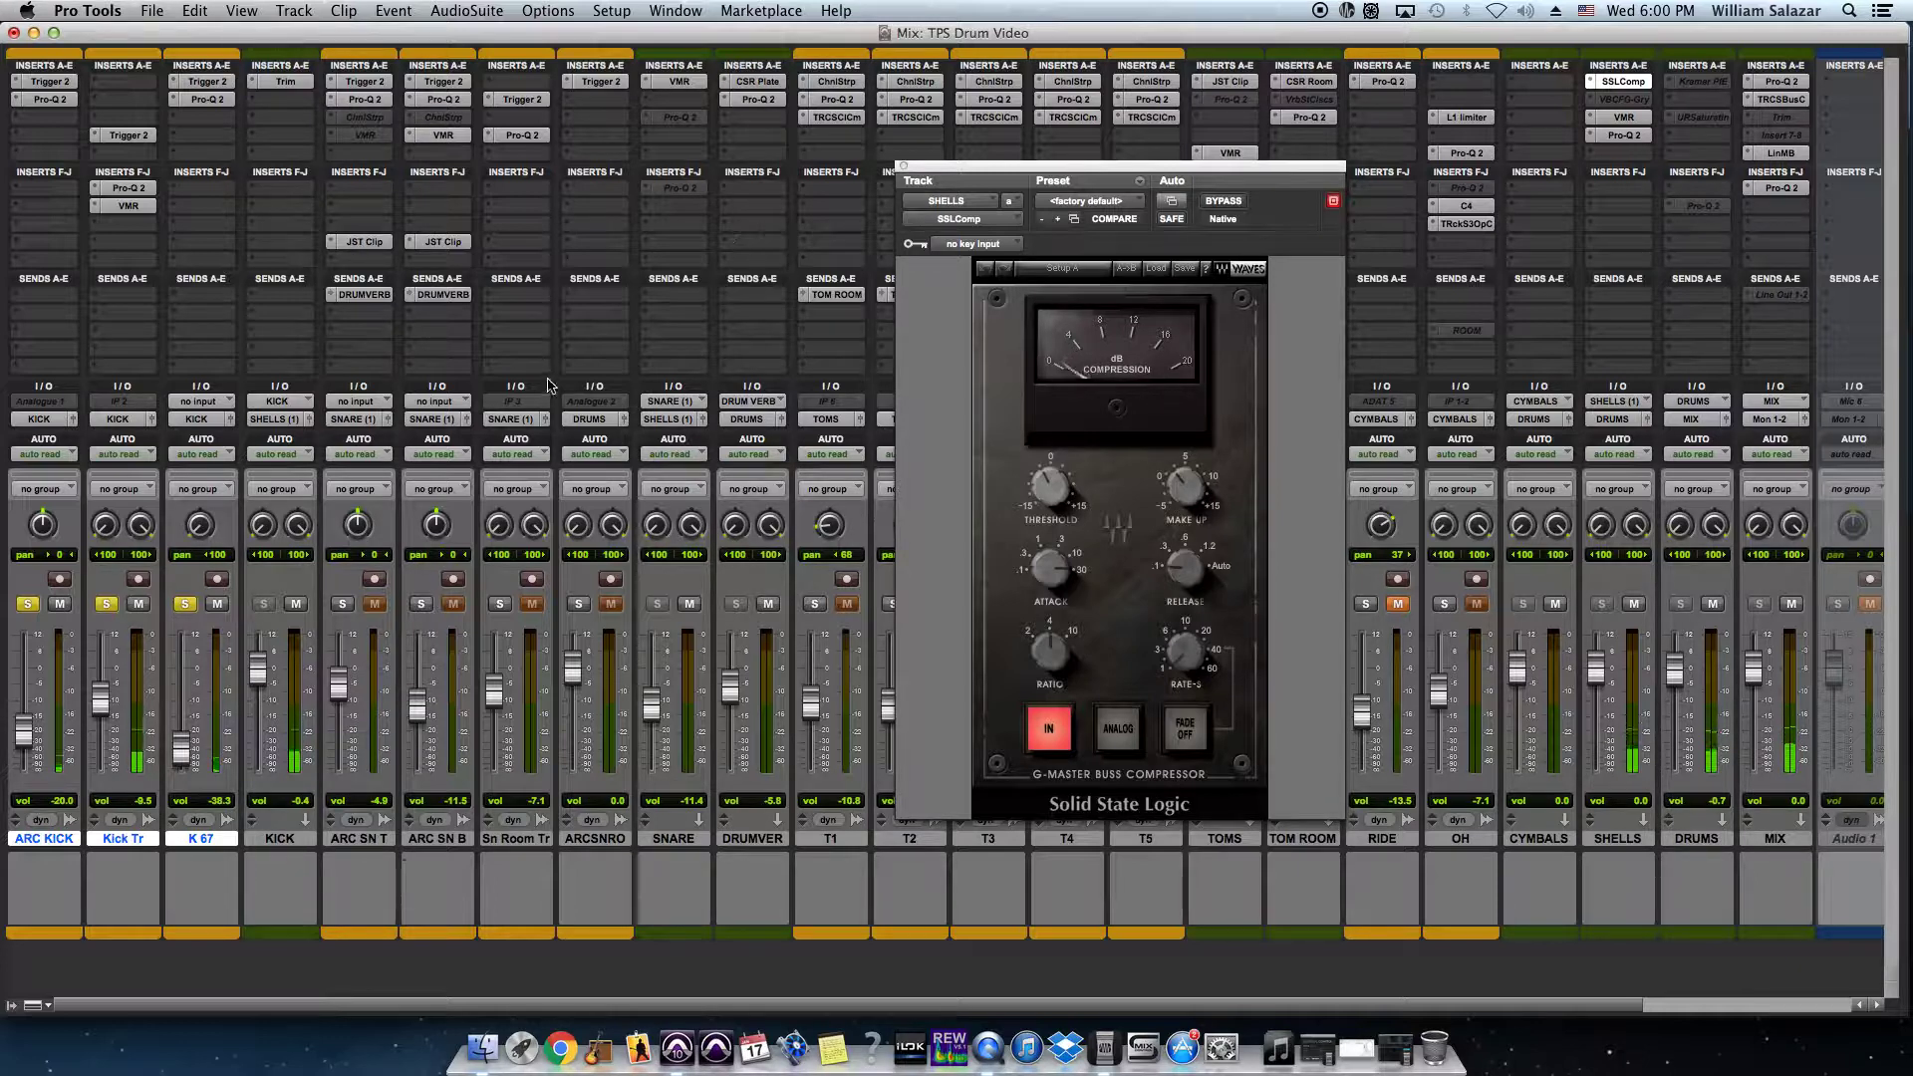
alt+click(185, 605)
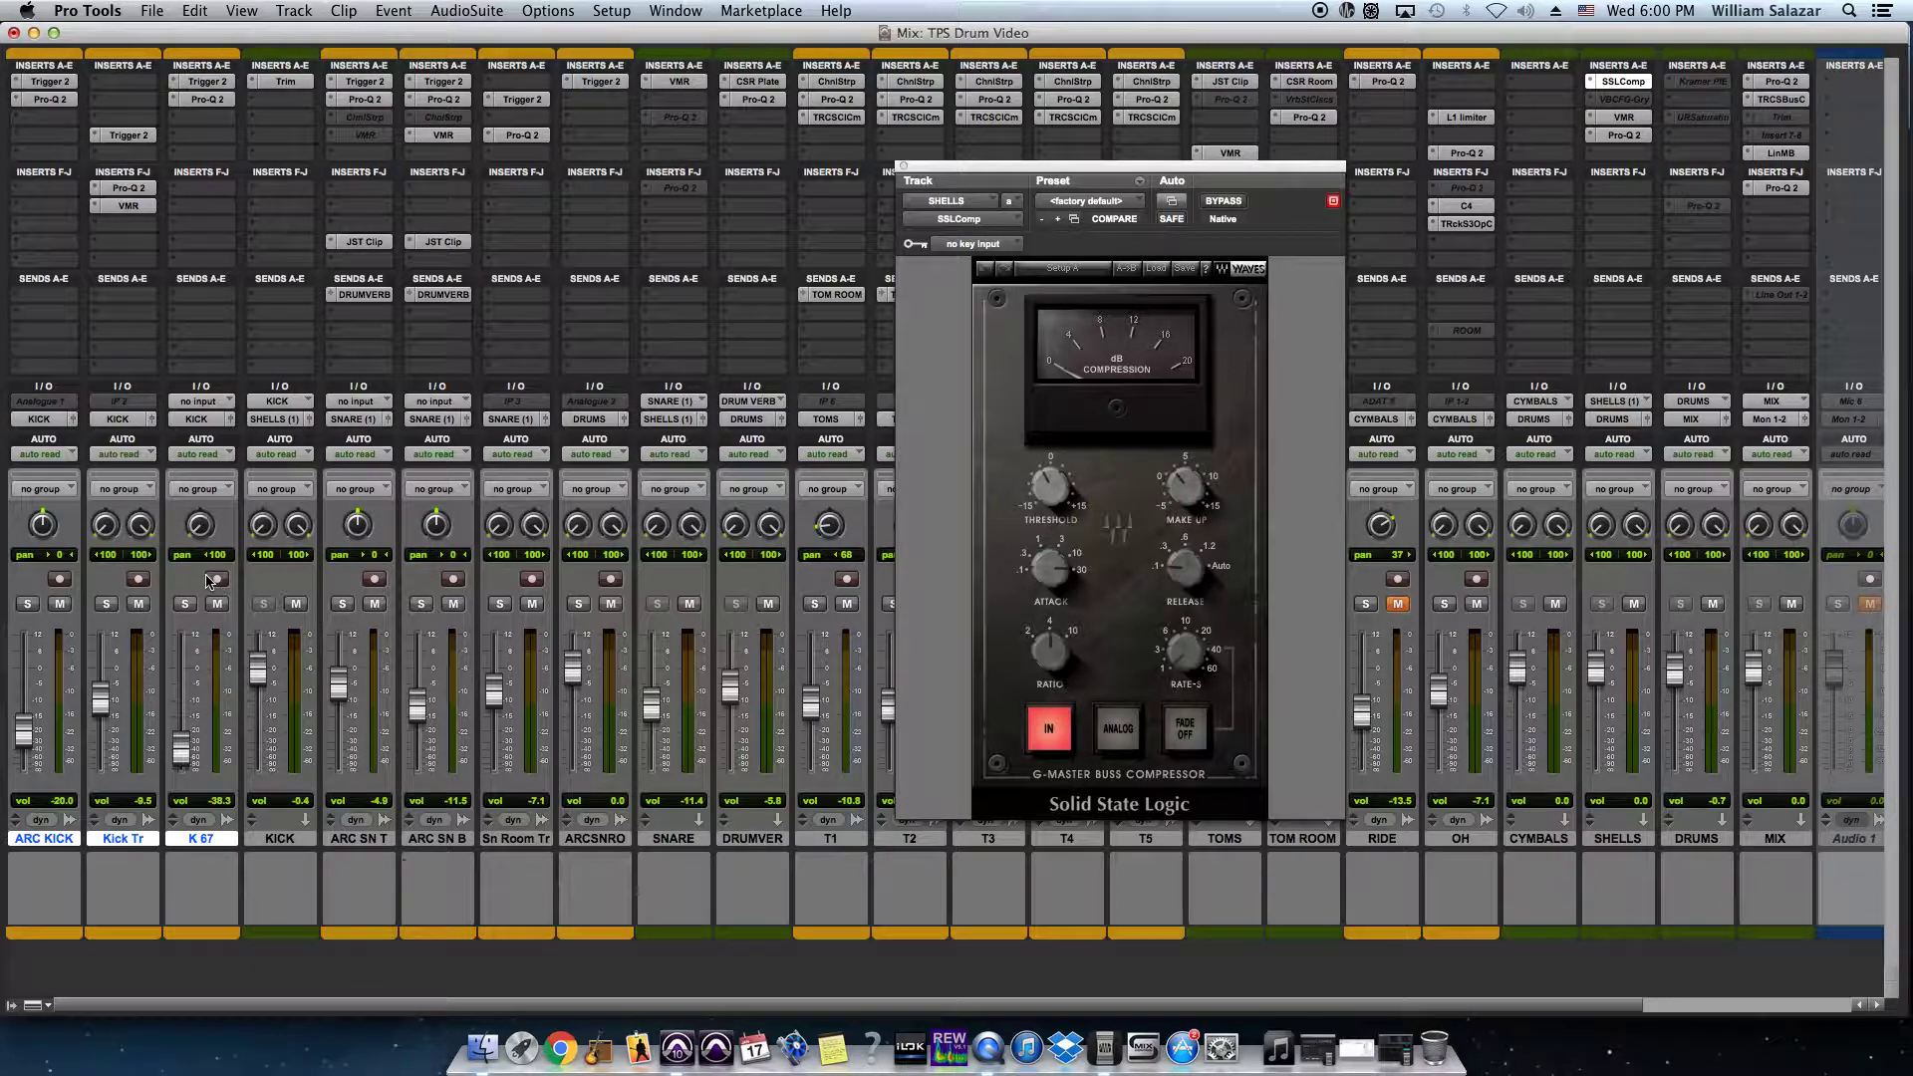
Step: Open the Virtual Mix Rack on the SHELLS bus and inspect the FG-N equalizer's gain and frequency settings
click(1624, 118)
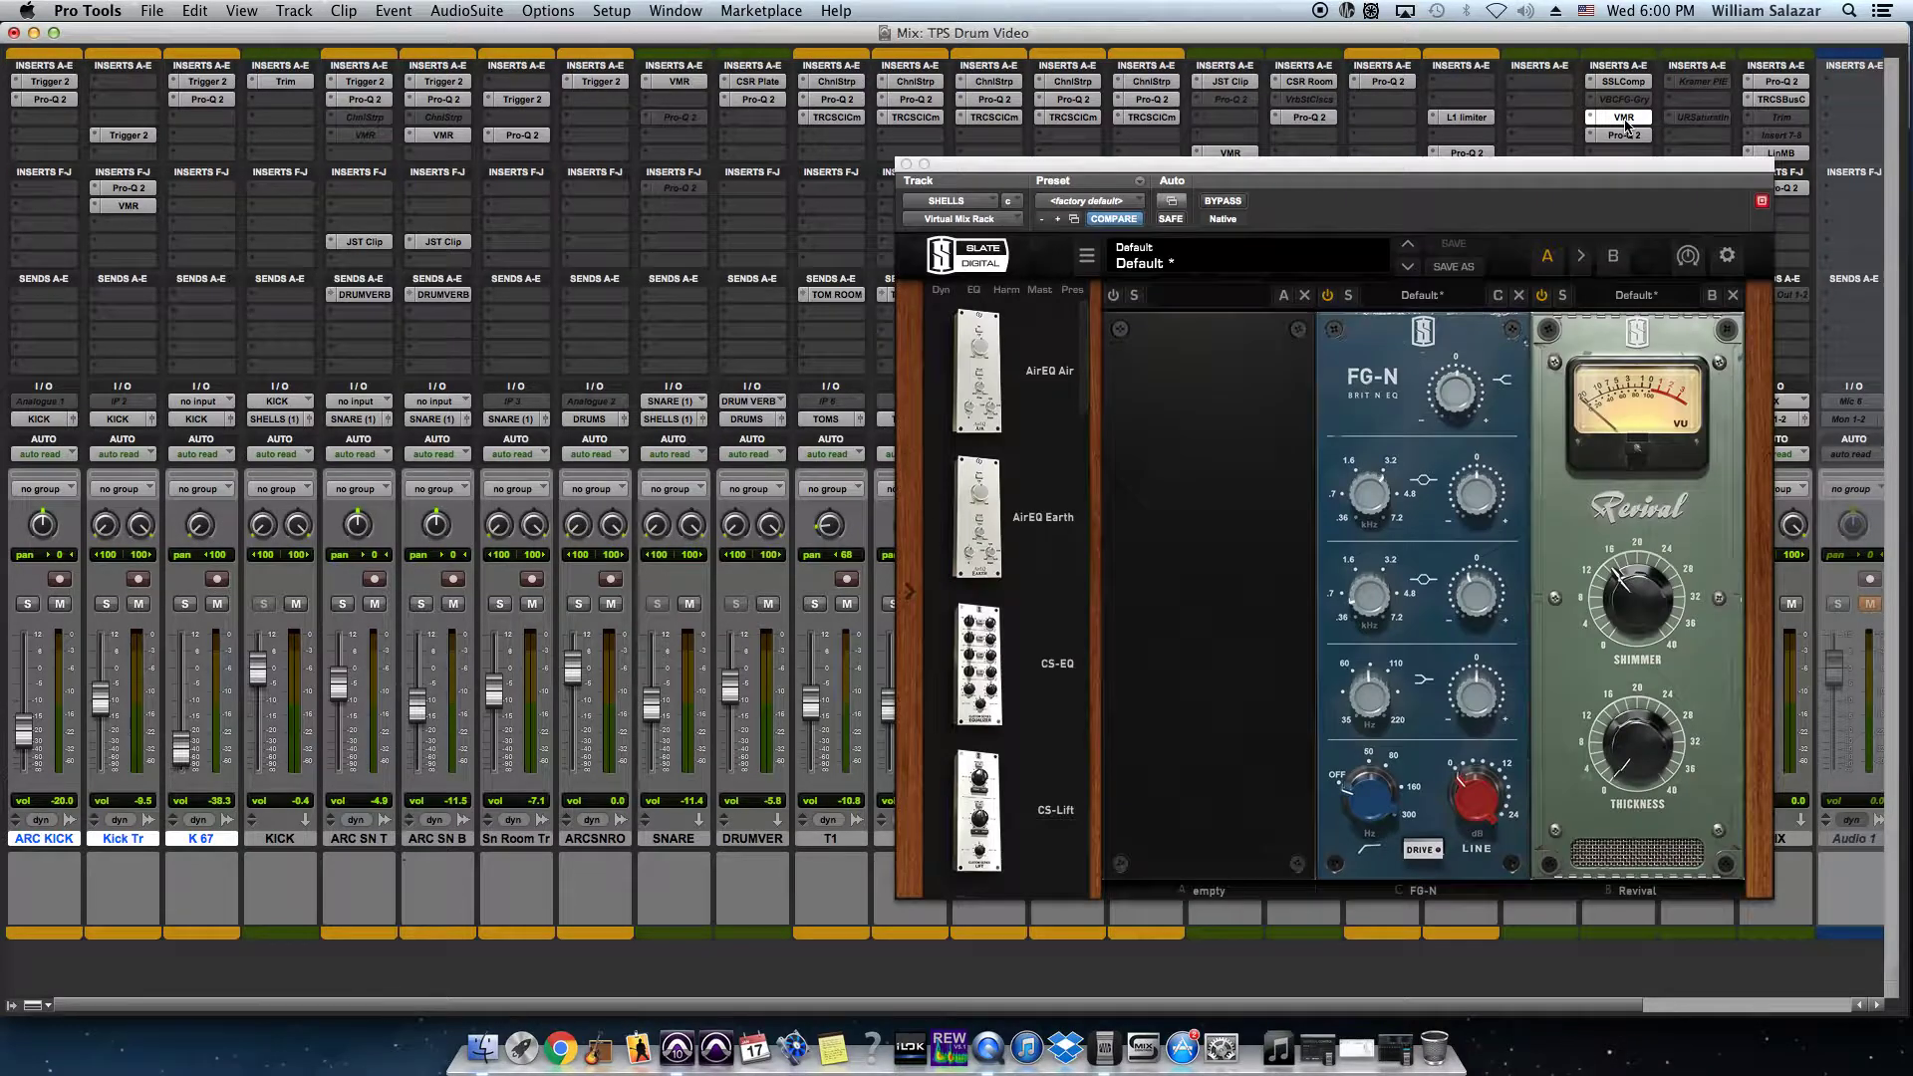
drag(1560, 170, 1171, 166)
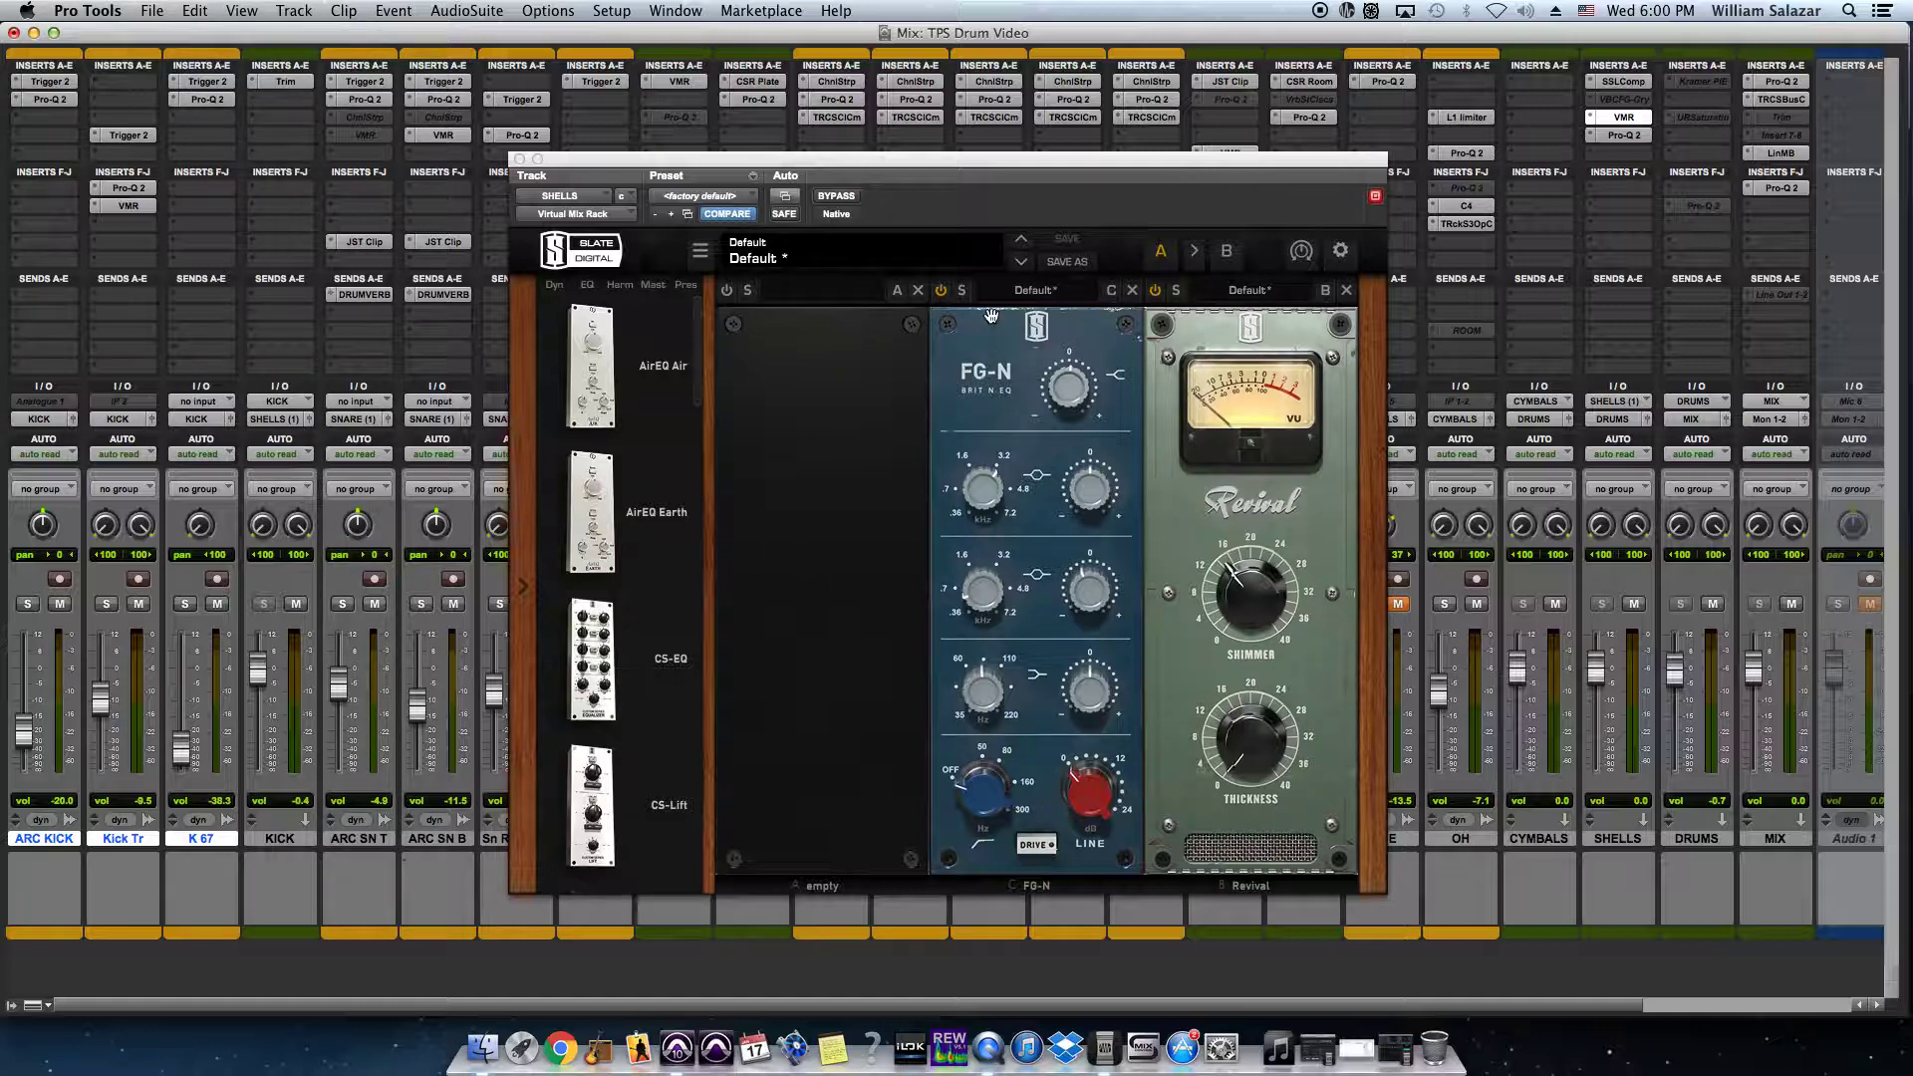
click(1065, 389)
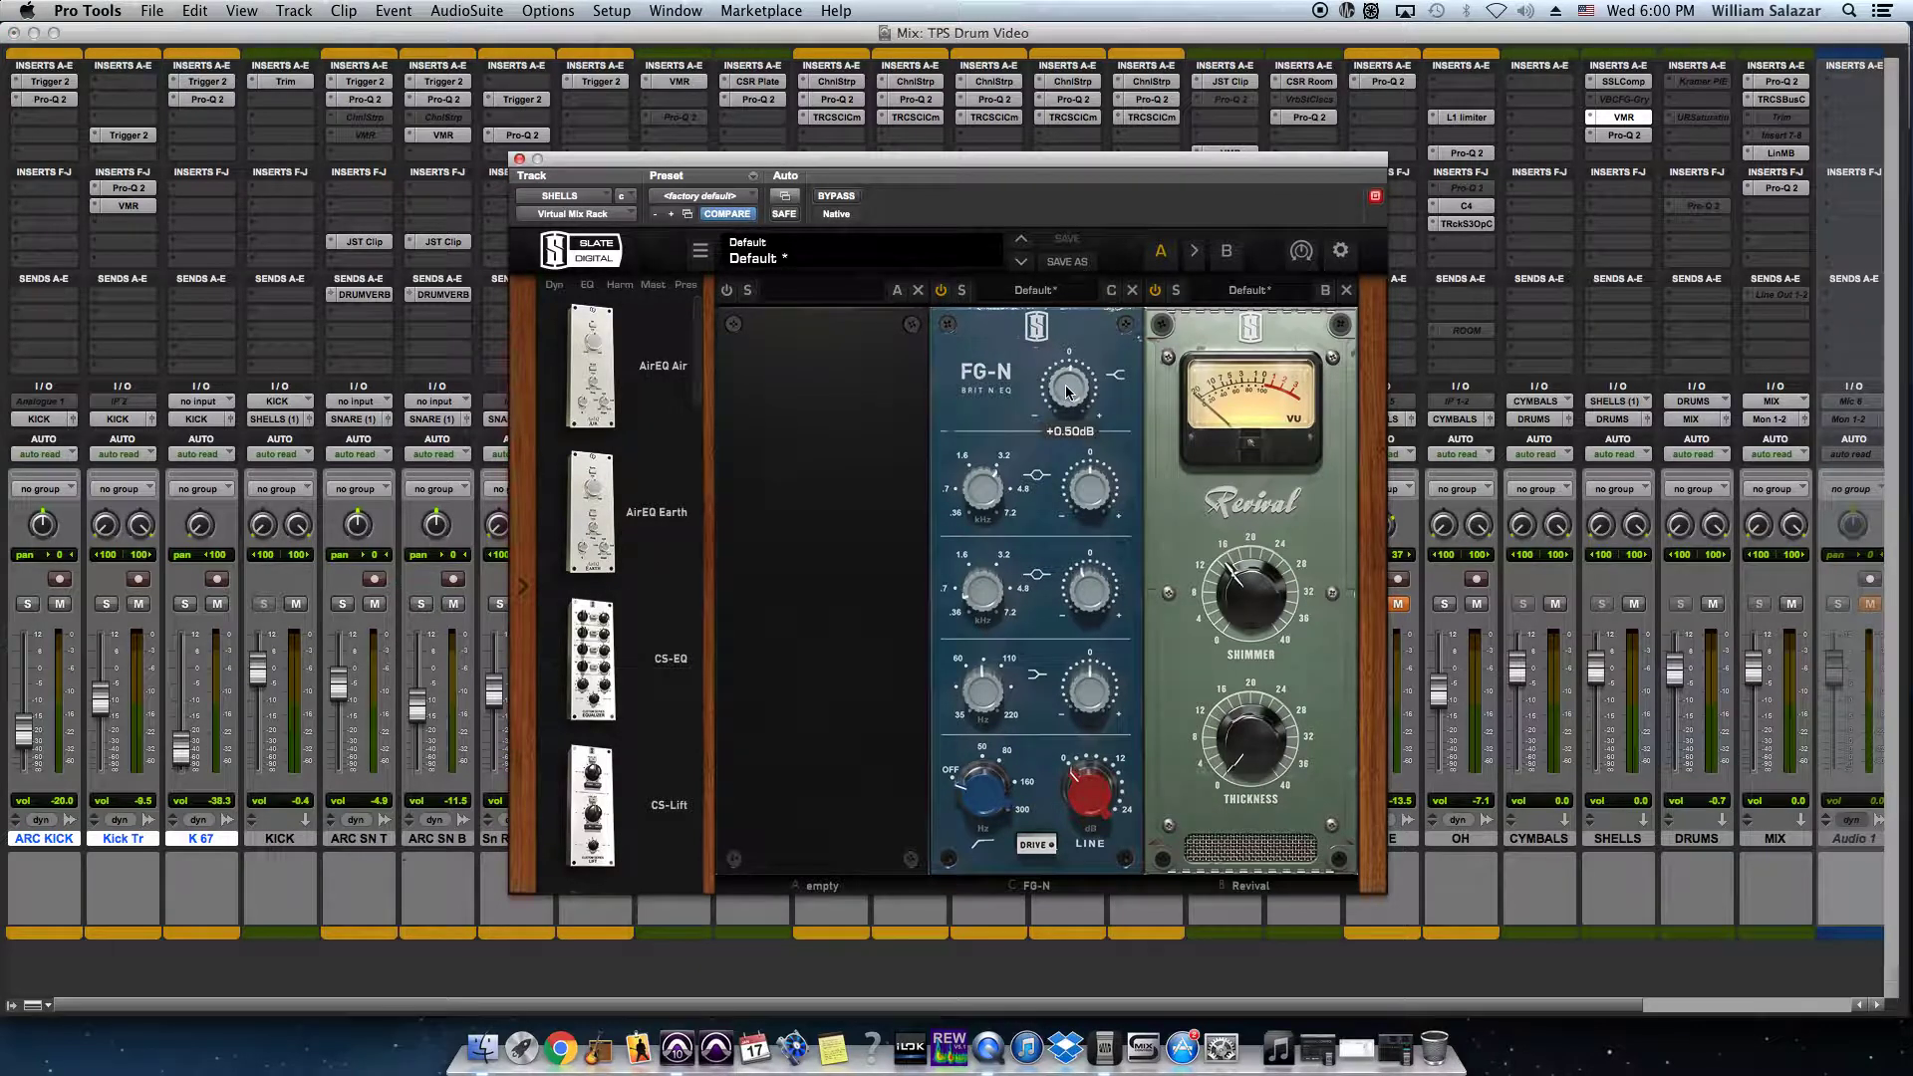
click(1069, 392)
mouse_move(986, 598)
mouse_move(1103, 601)
Step: Solo the kick tracks and compare their sound with the FG-N, the Revival and the whole Virtual Mix Rack switched off and on
alt+shift+click(186, 605)
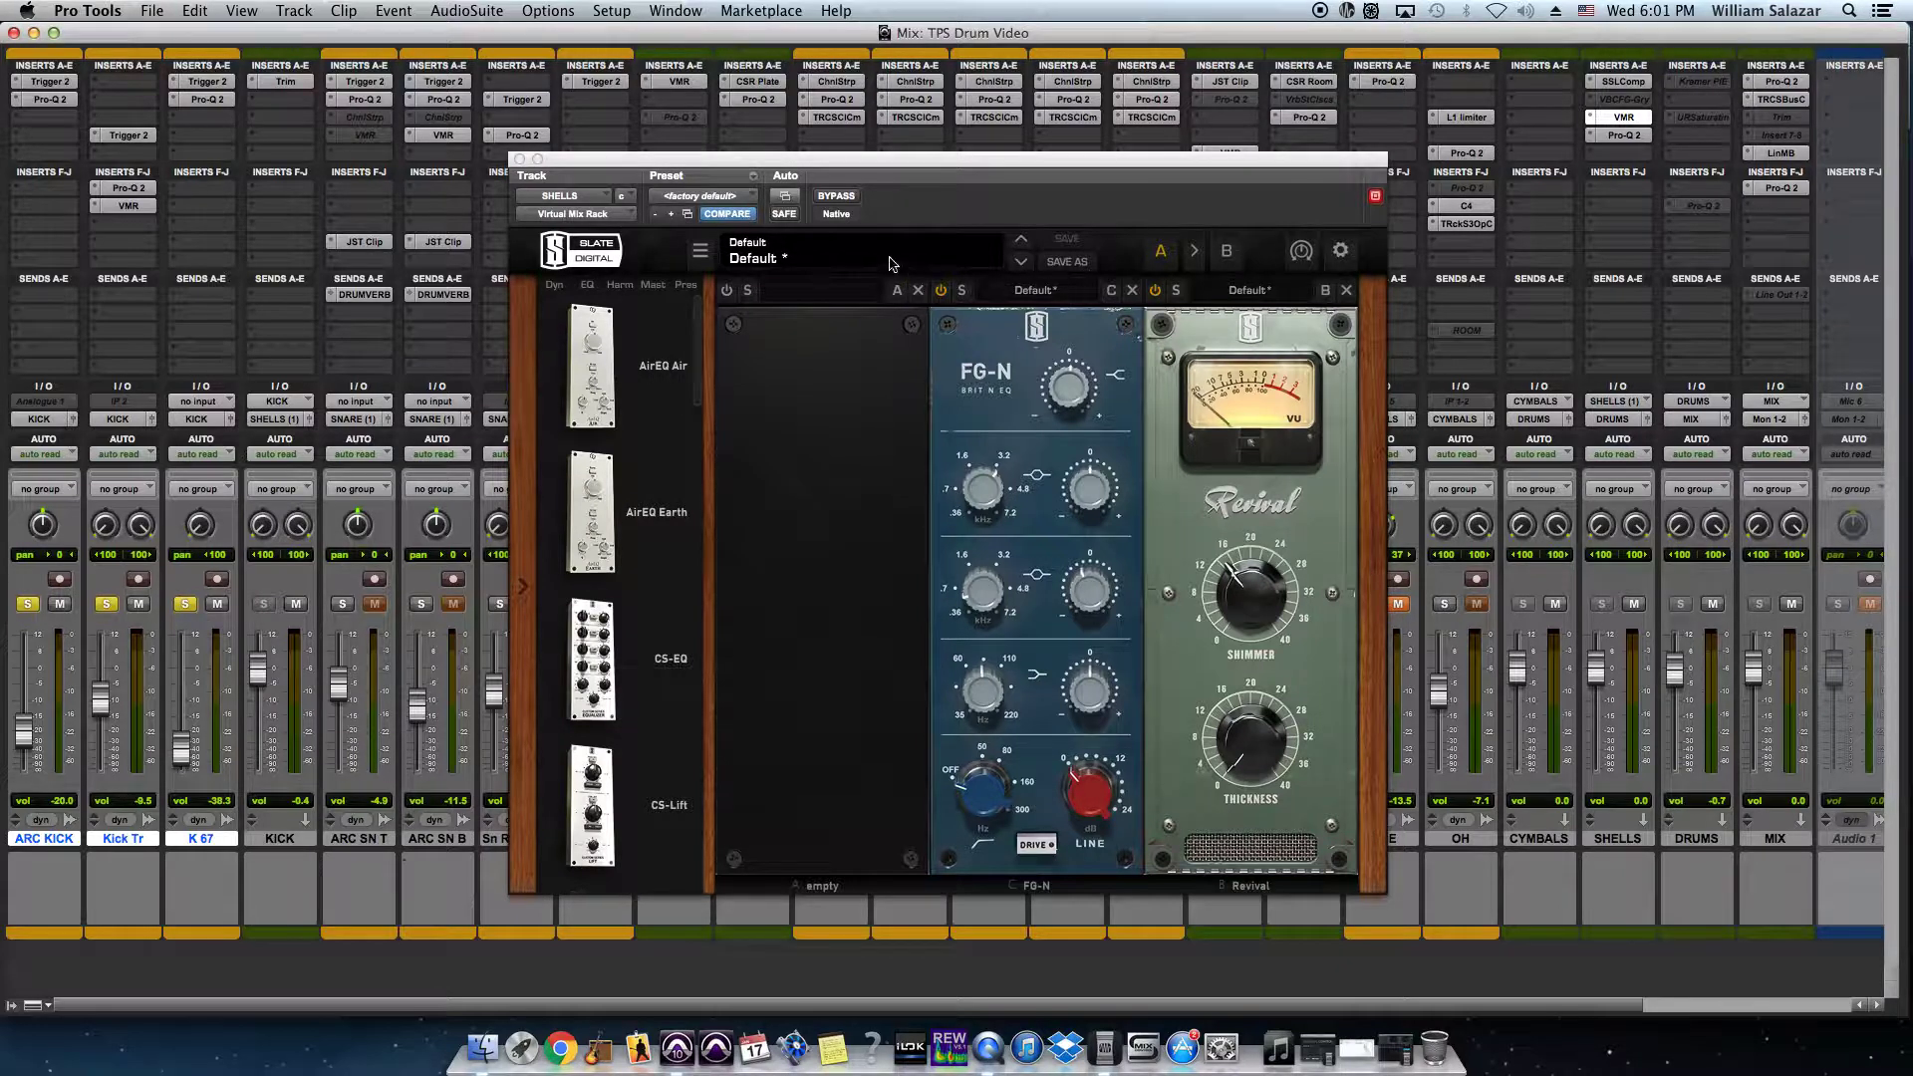
click(943, 296)
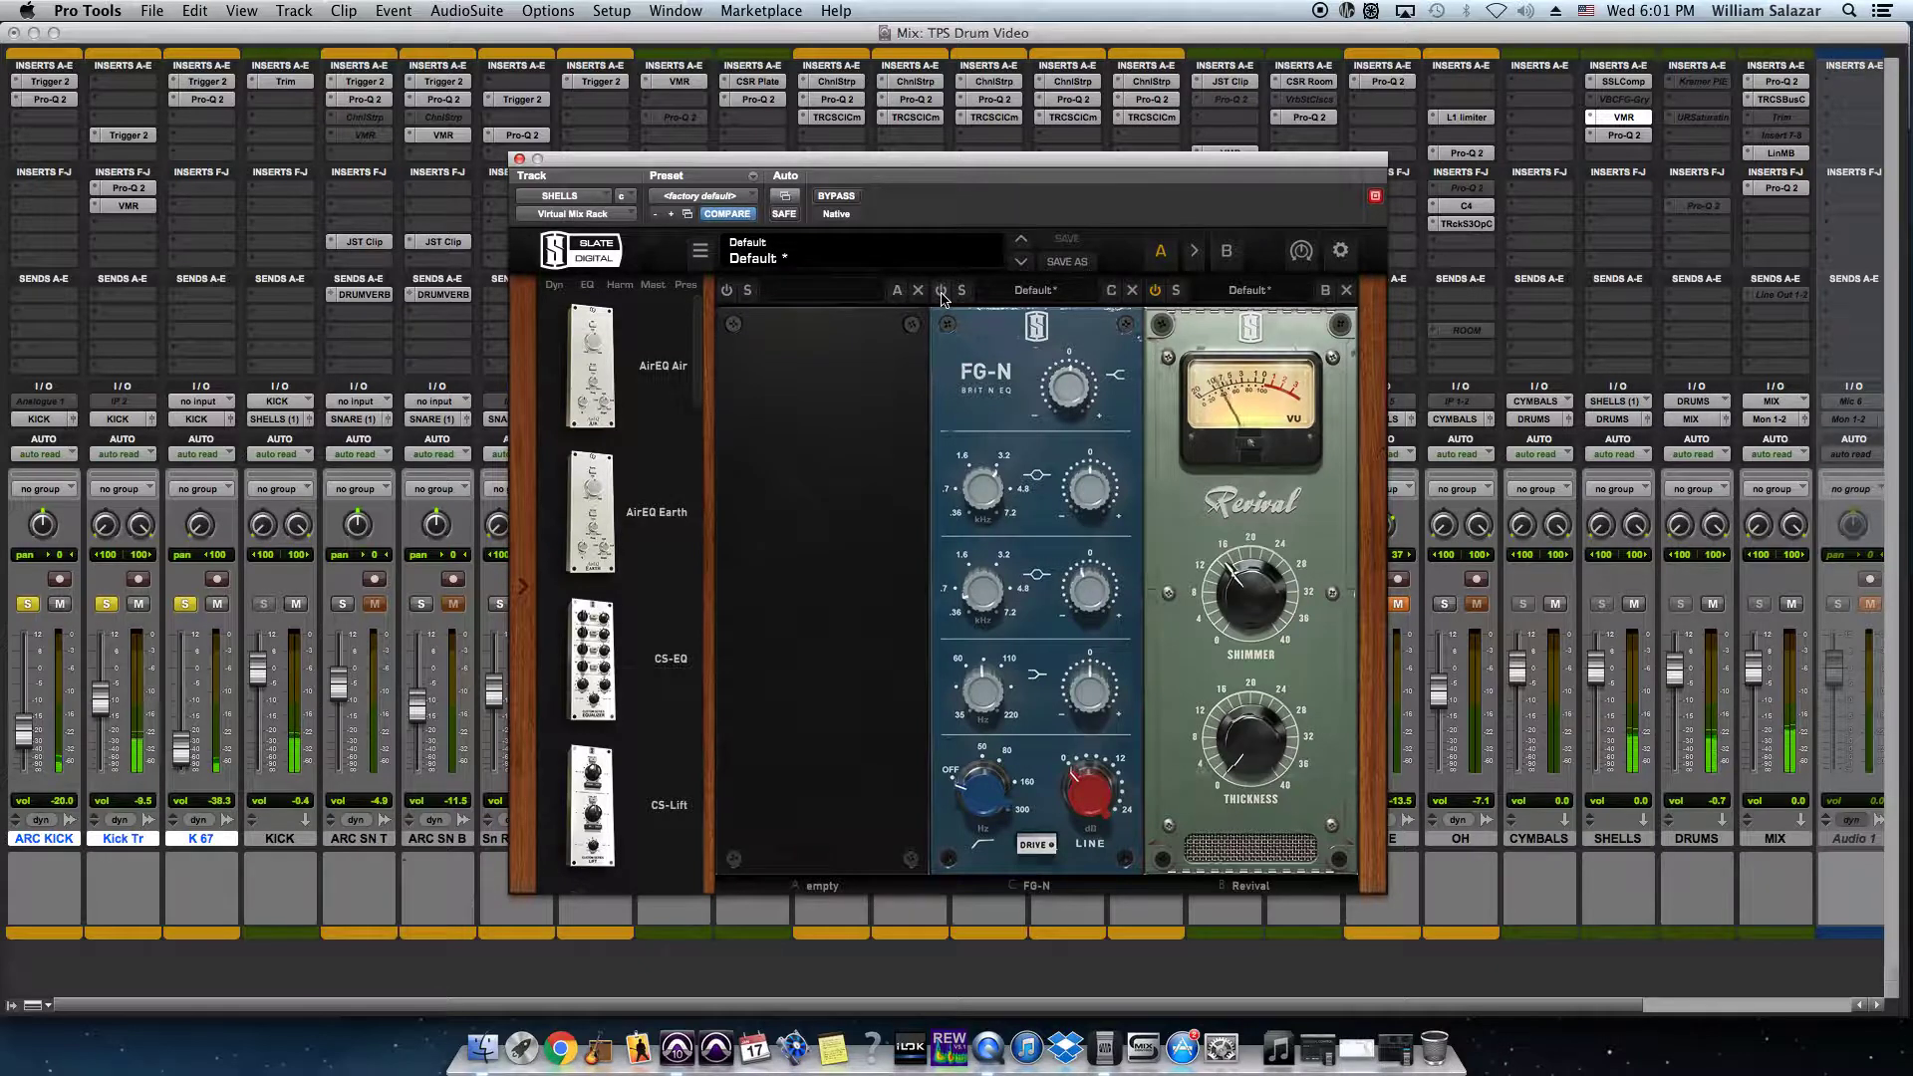
click(943, 296)
click(1156, 292)
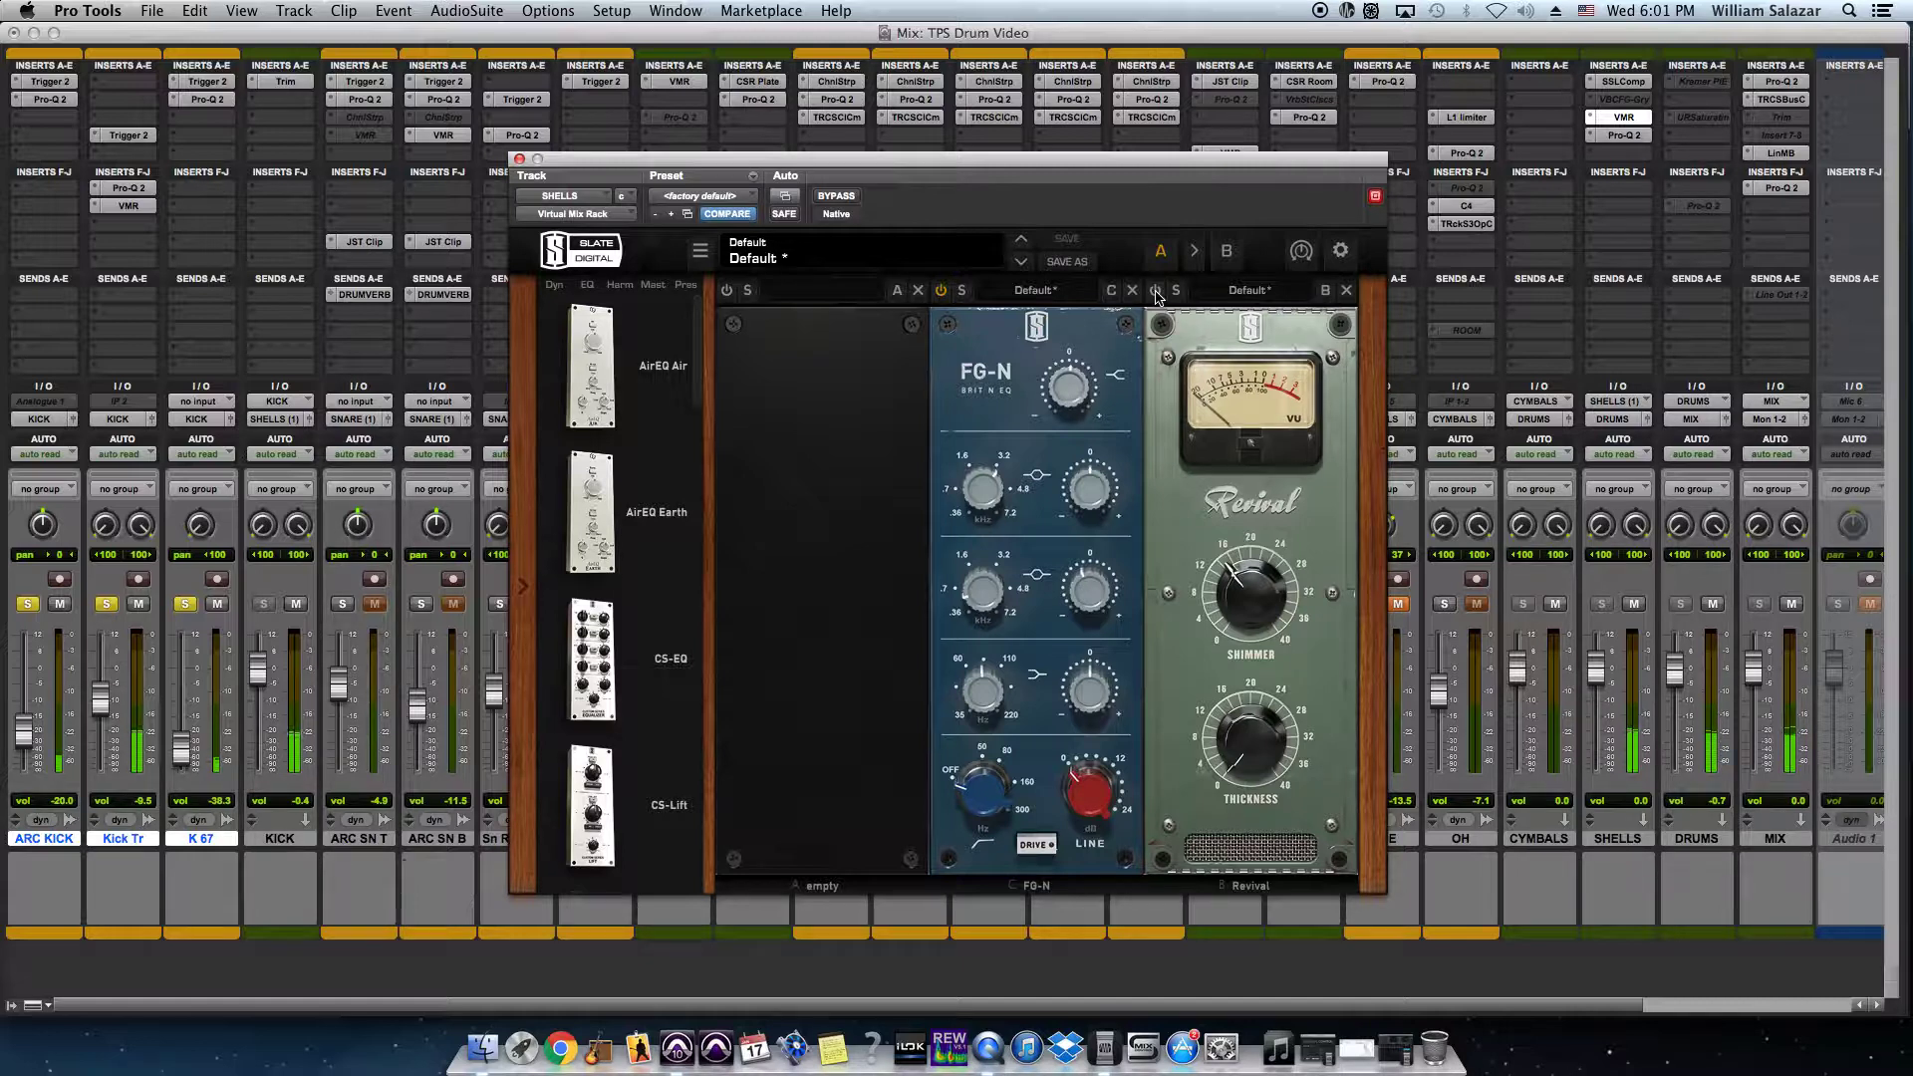
click(1156, 292)
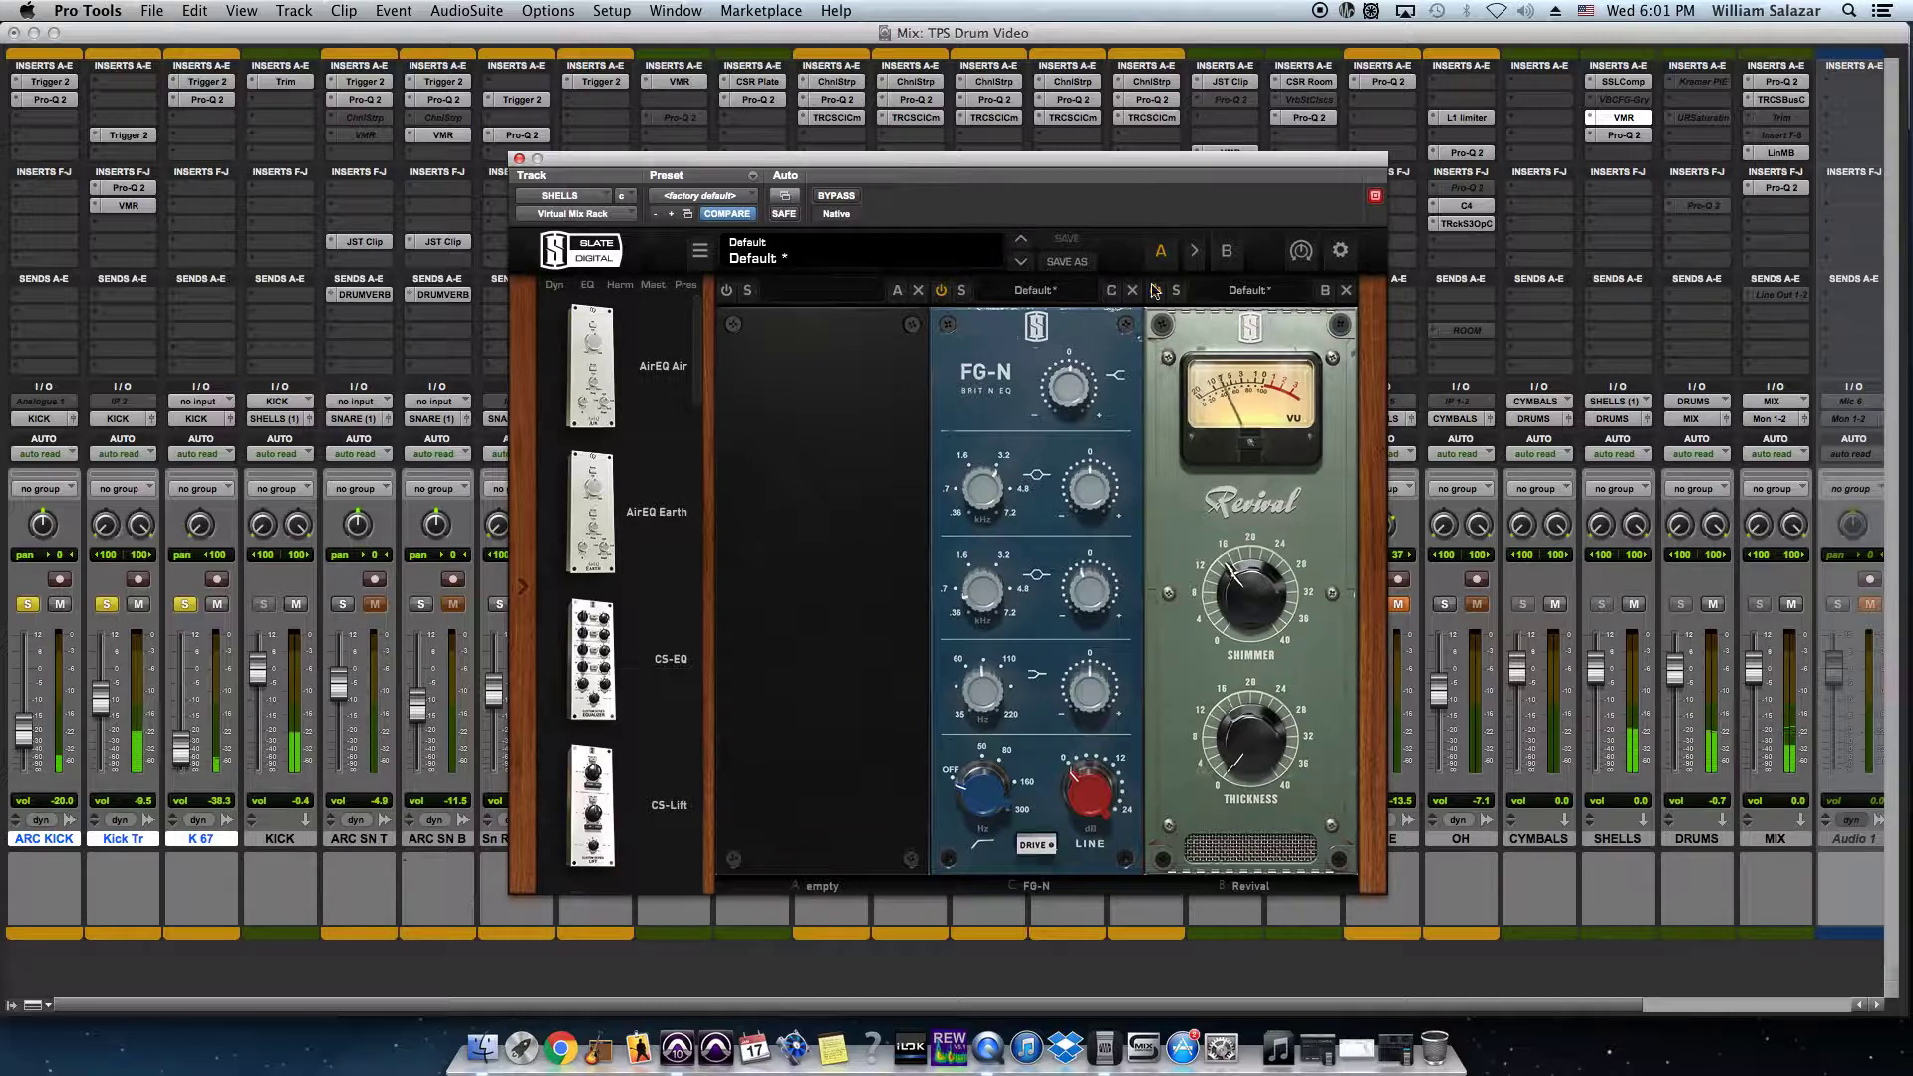
click(837, 197)
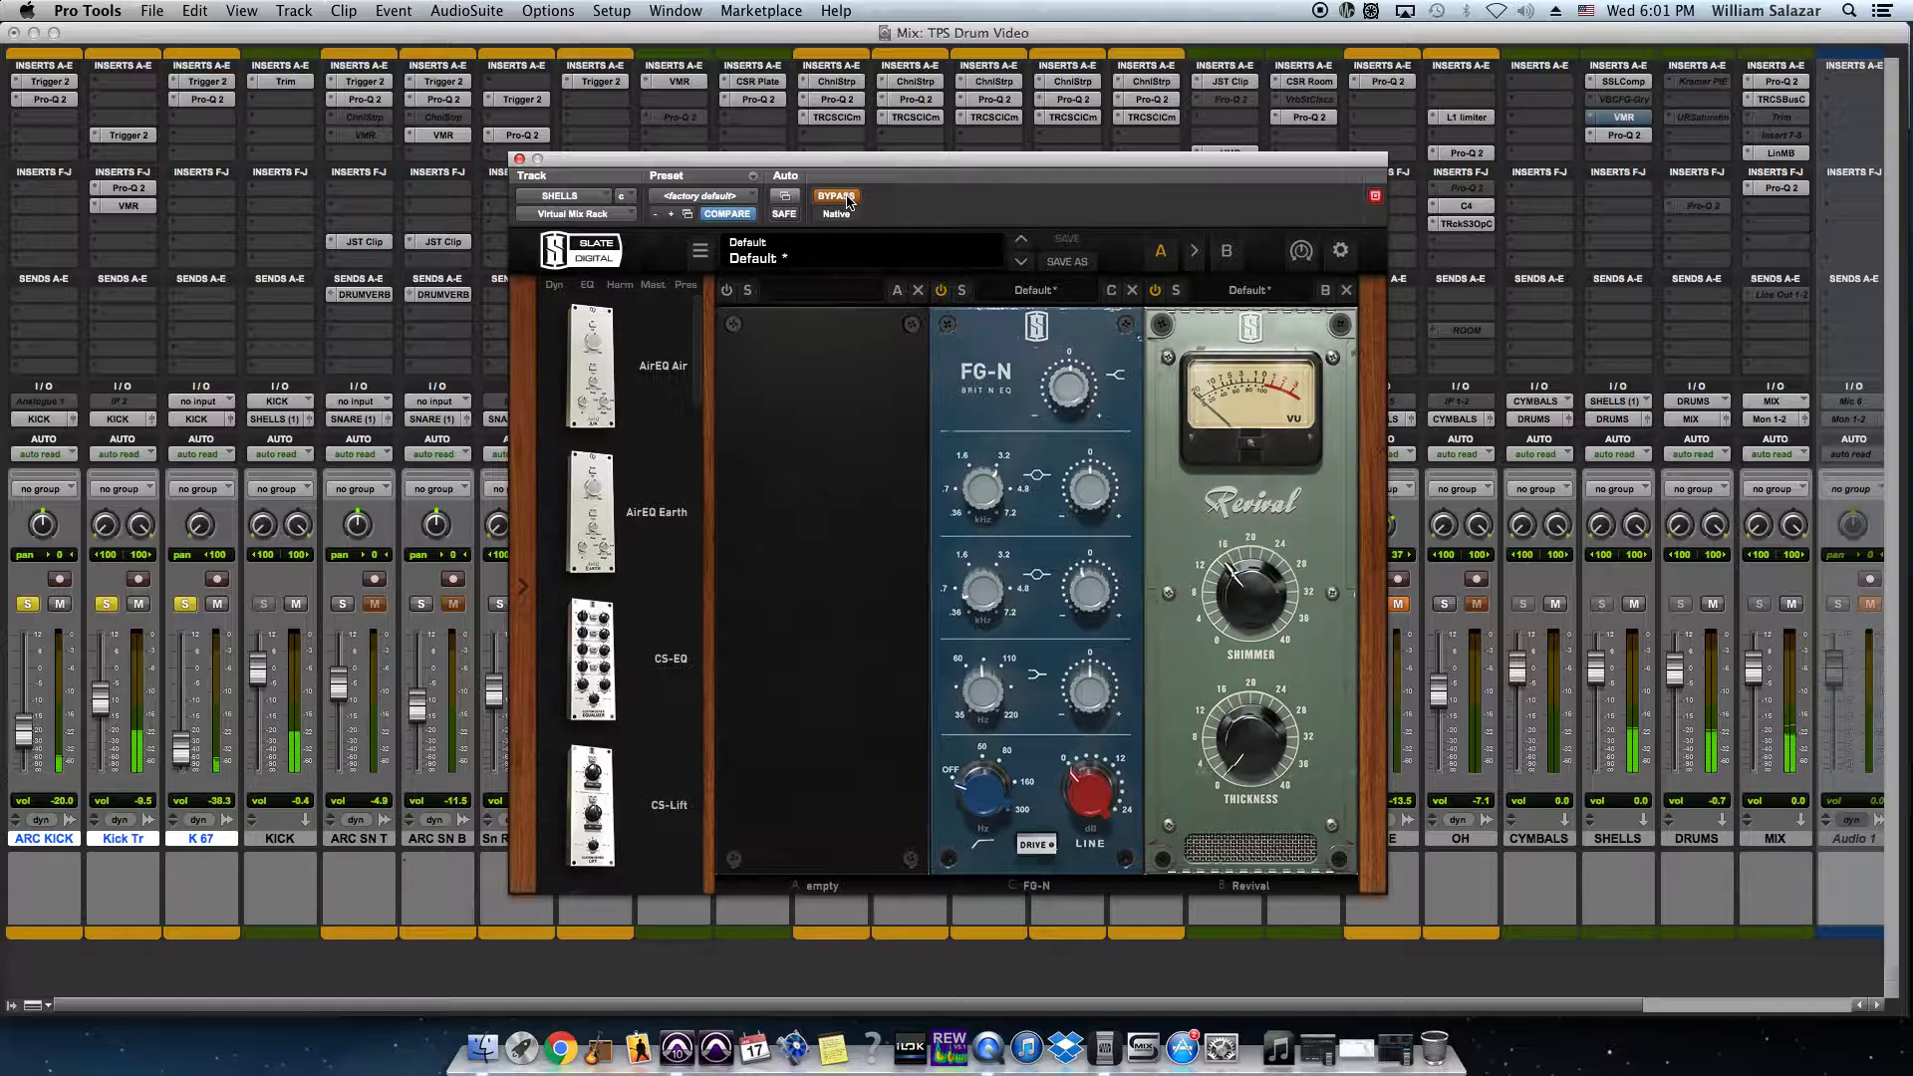
click(837, 197)
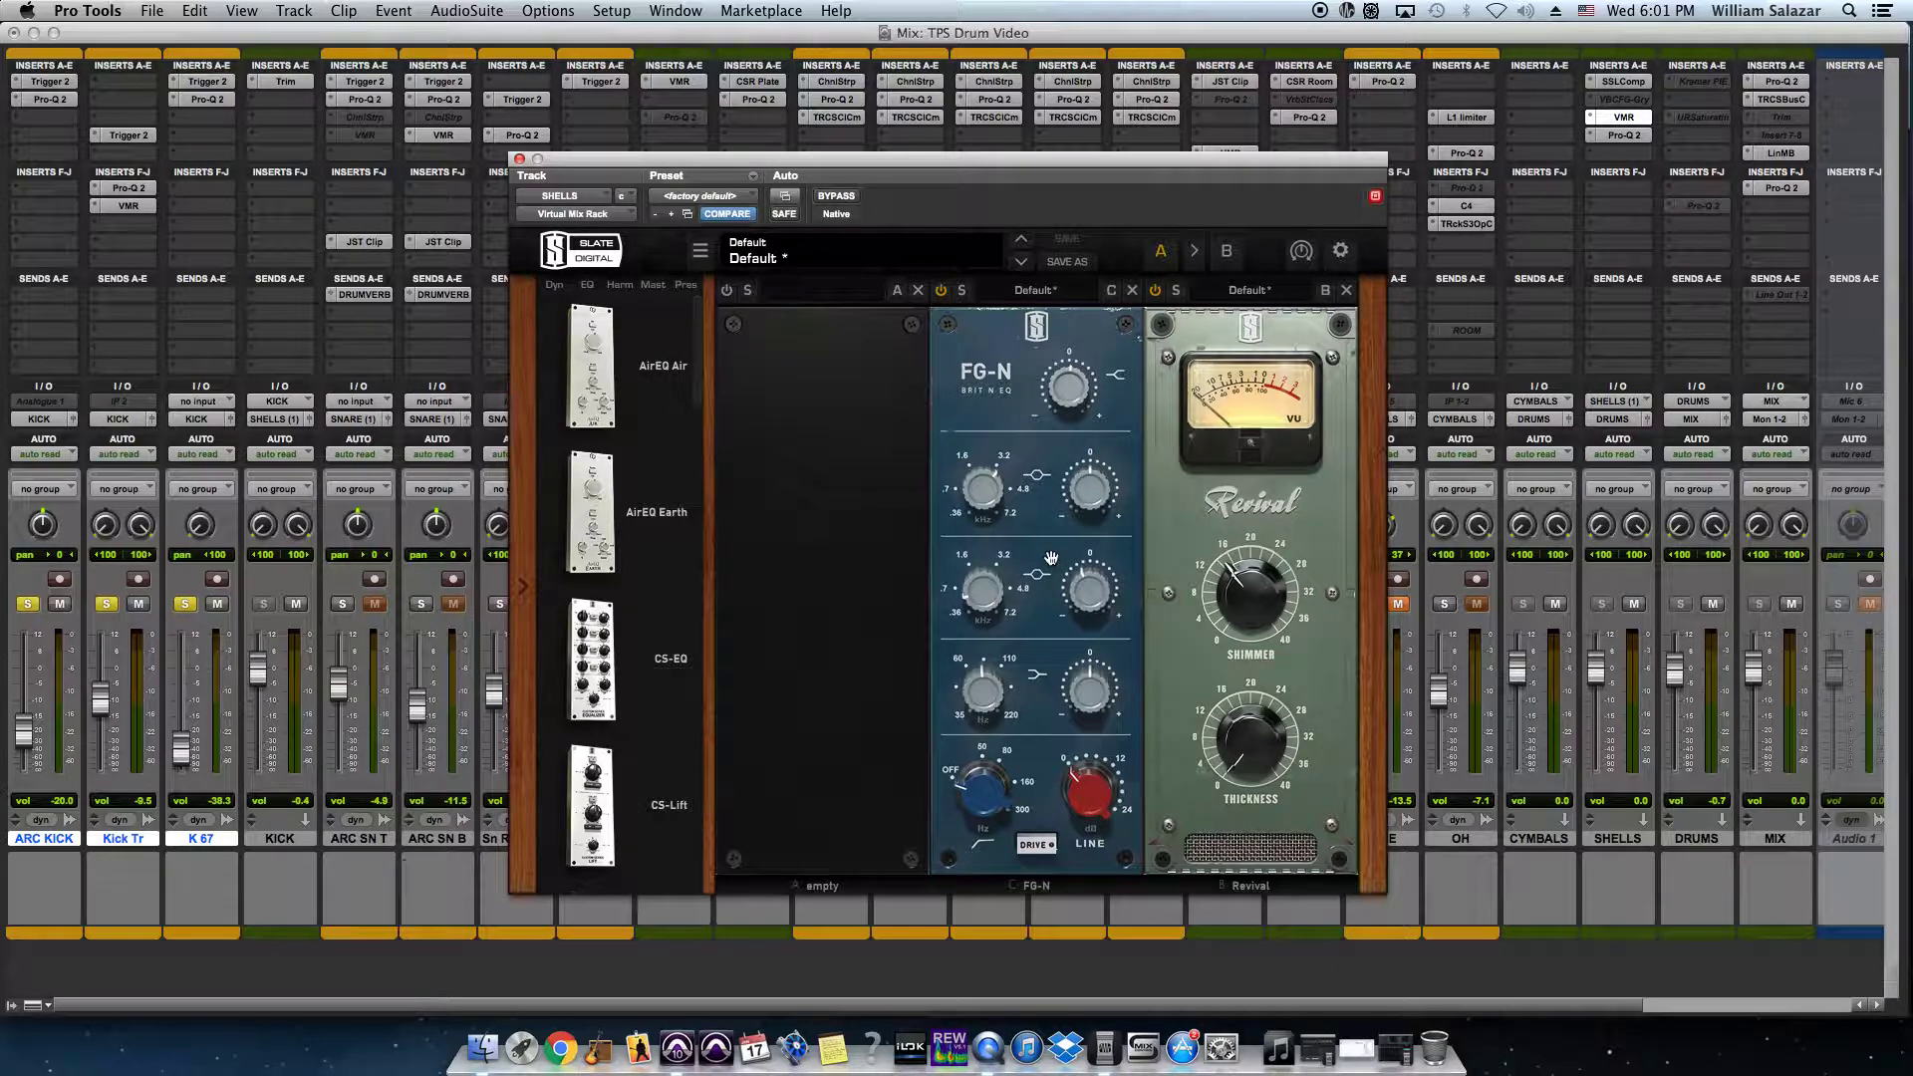
Step: View the Pro-Q 2 settings on the SHELLS bus and the Trim settings on the KICK bus, closing each plug-in
click(1627, 138)
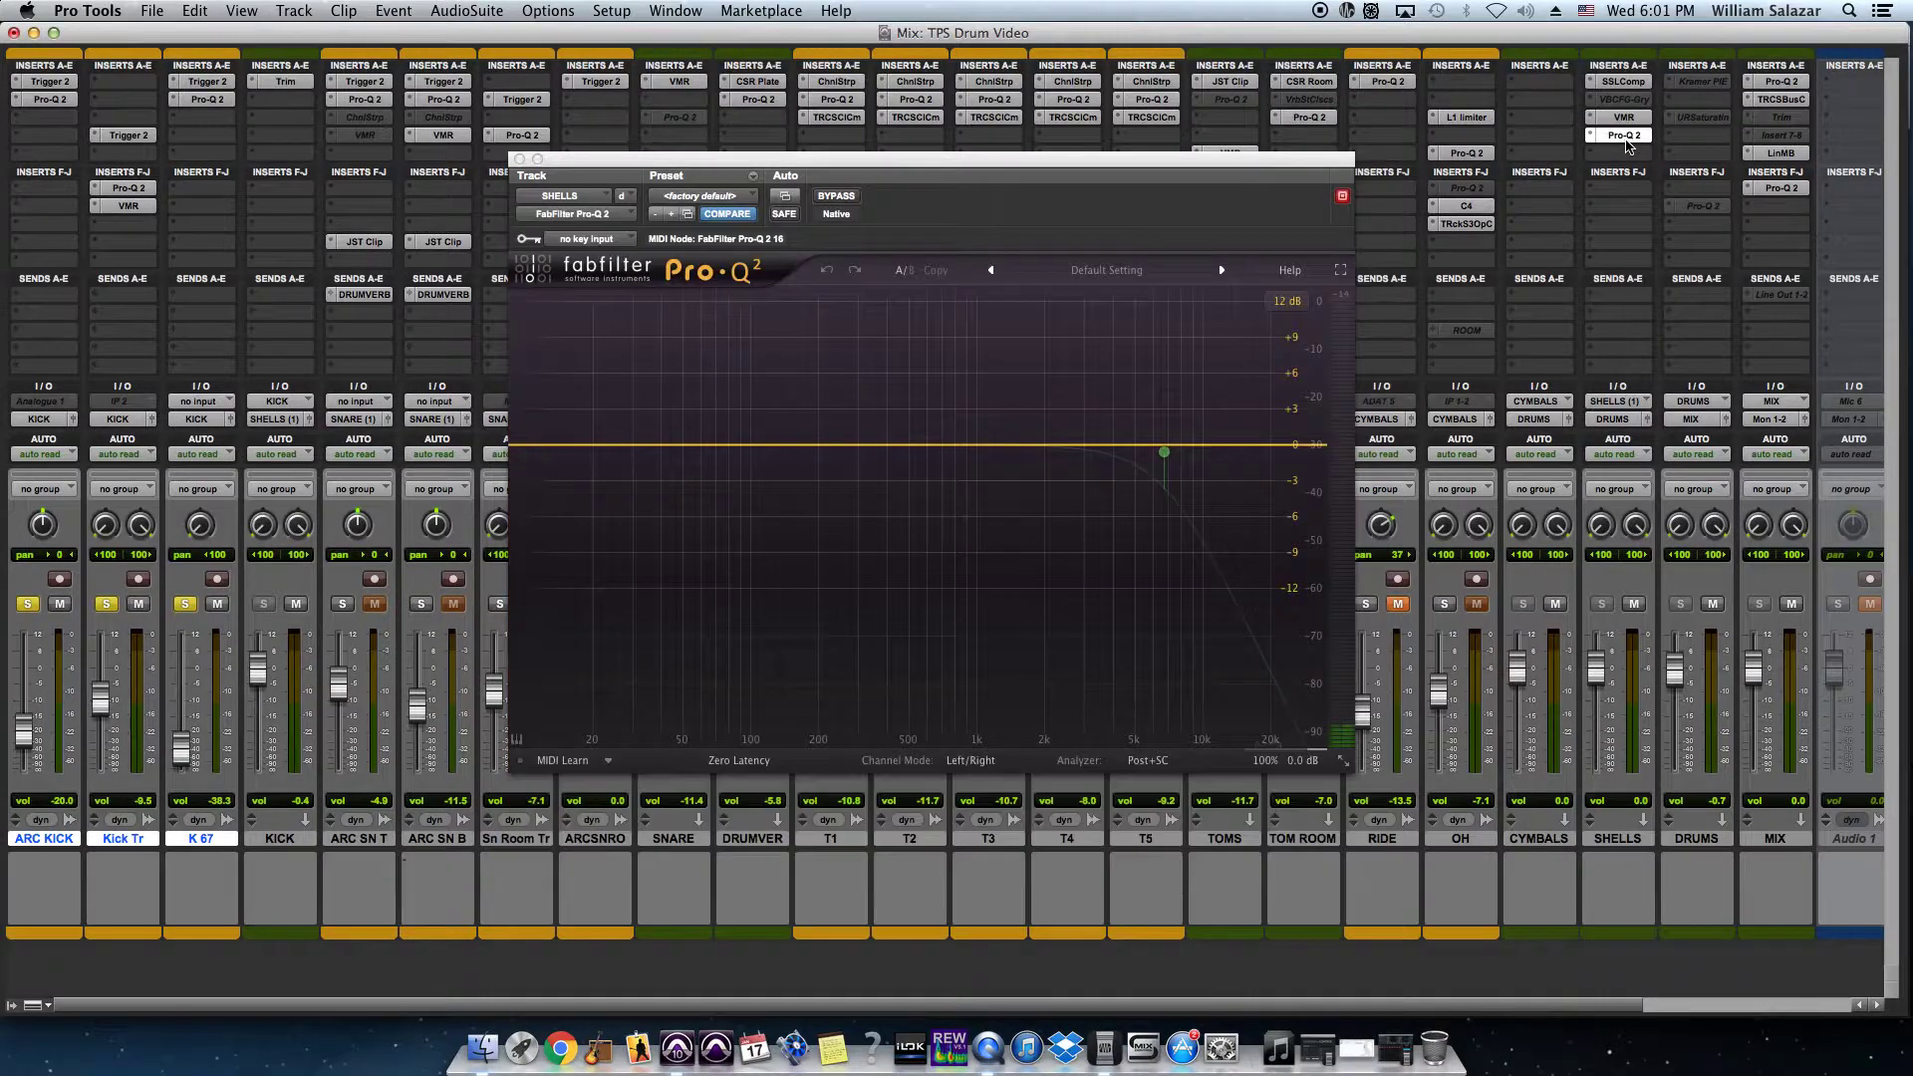
click(520, 159)
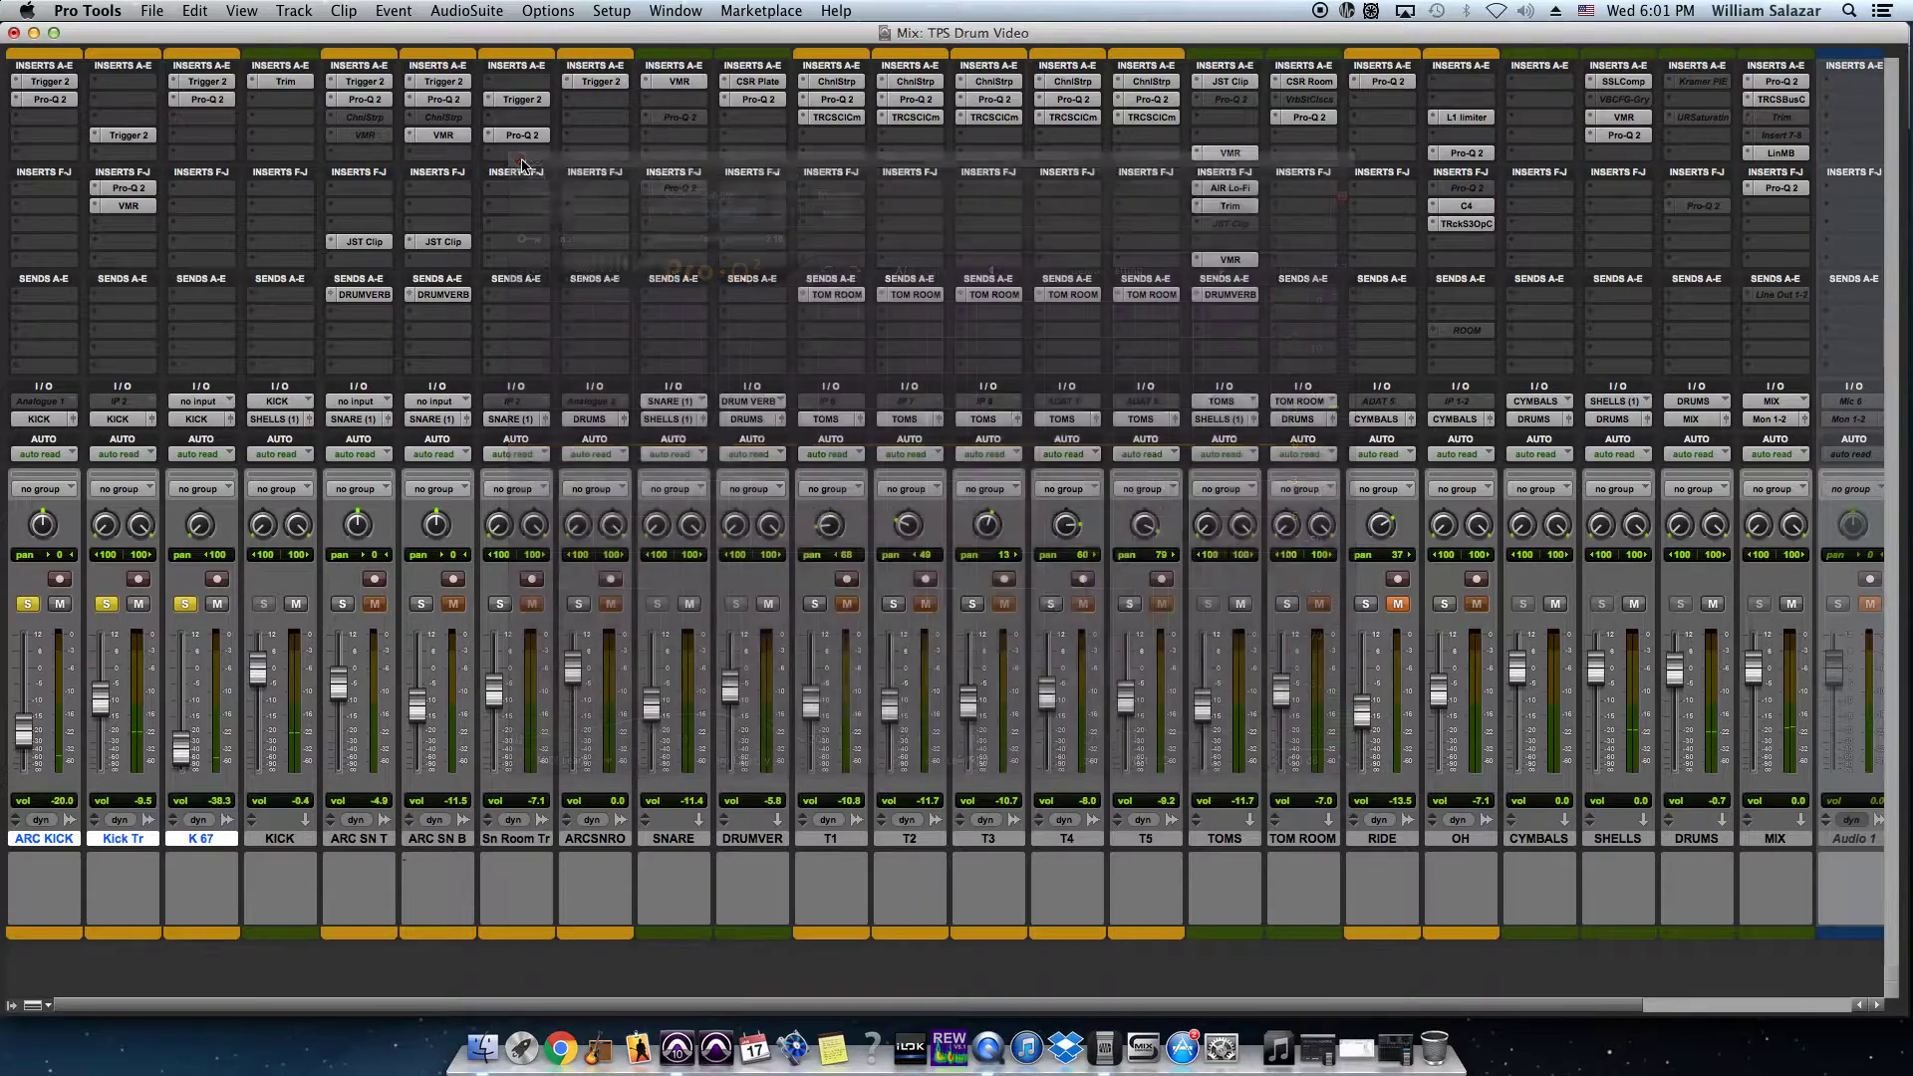
click(1649, 840)
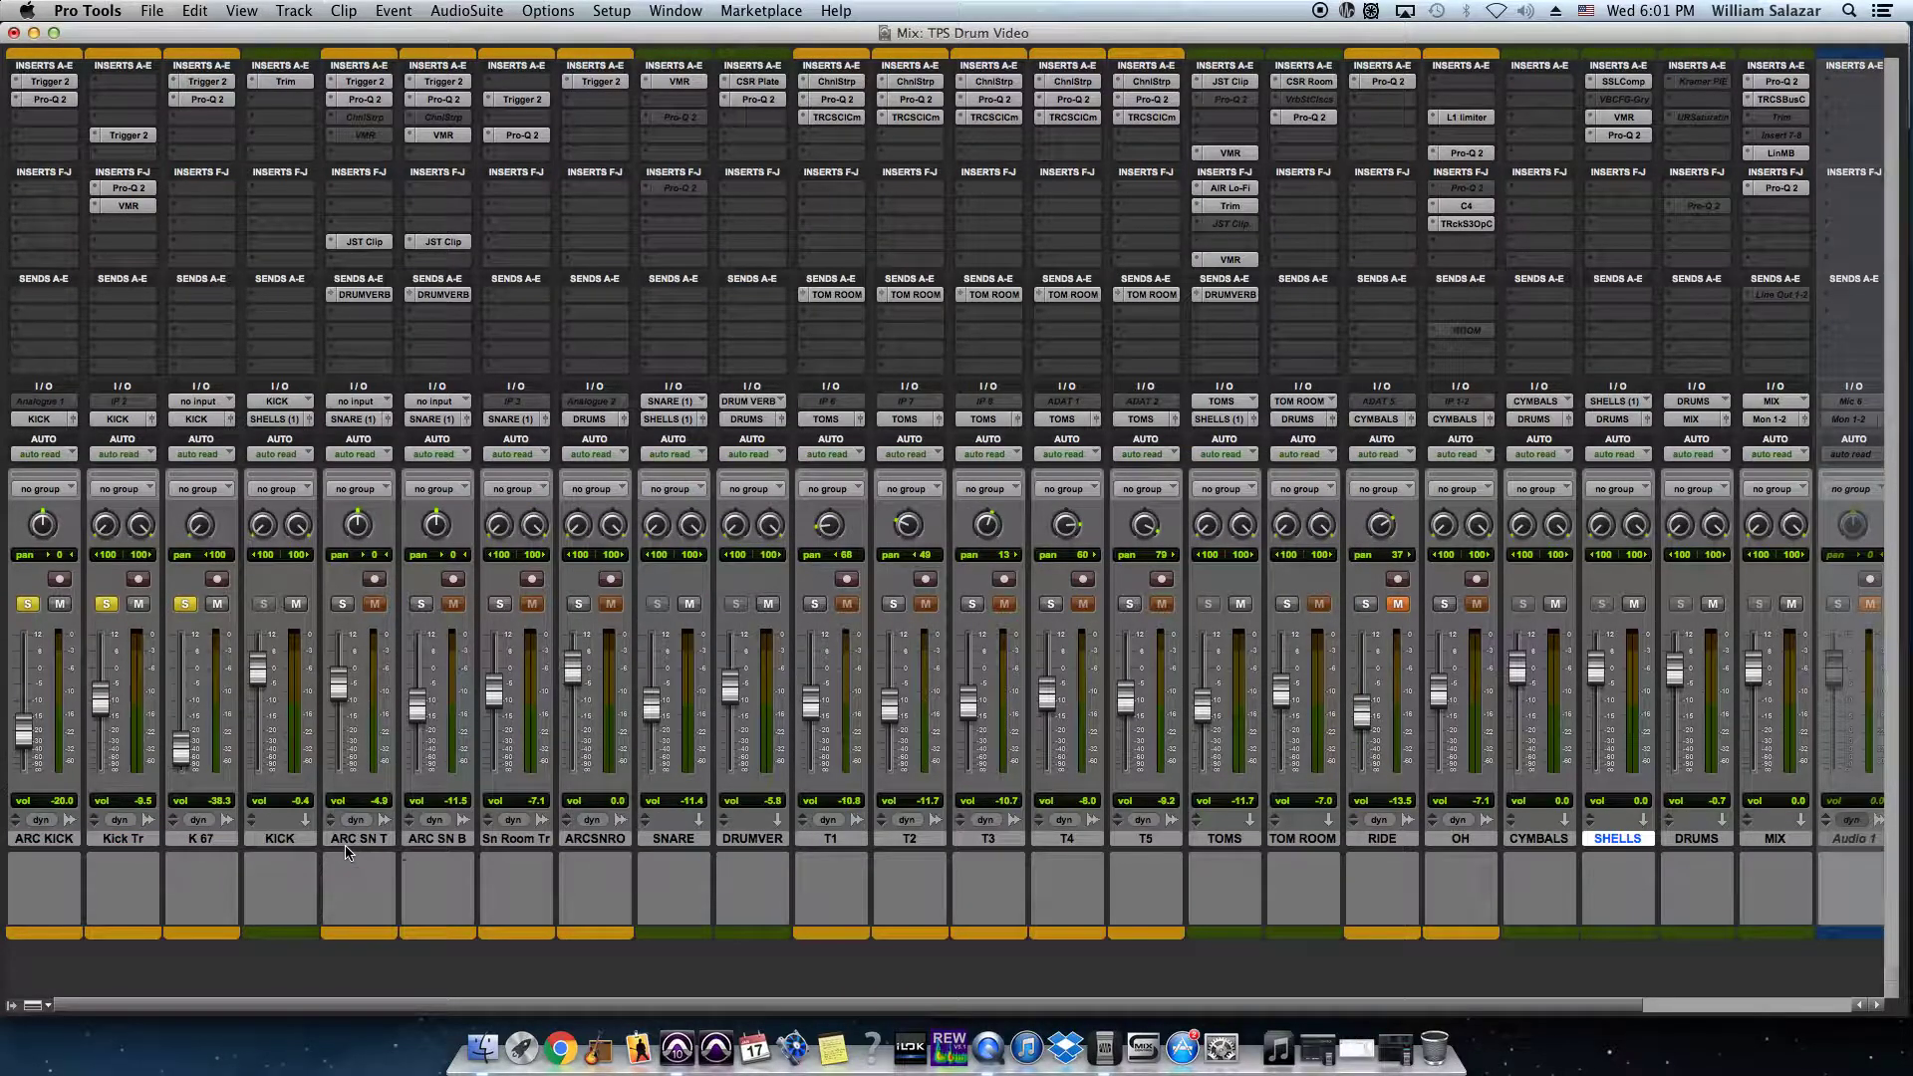
click(274, 839)
click(282, 84)
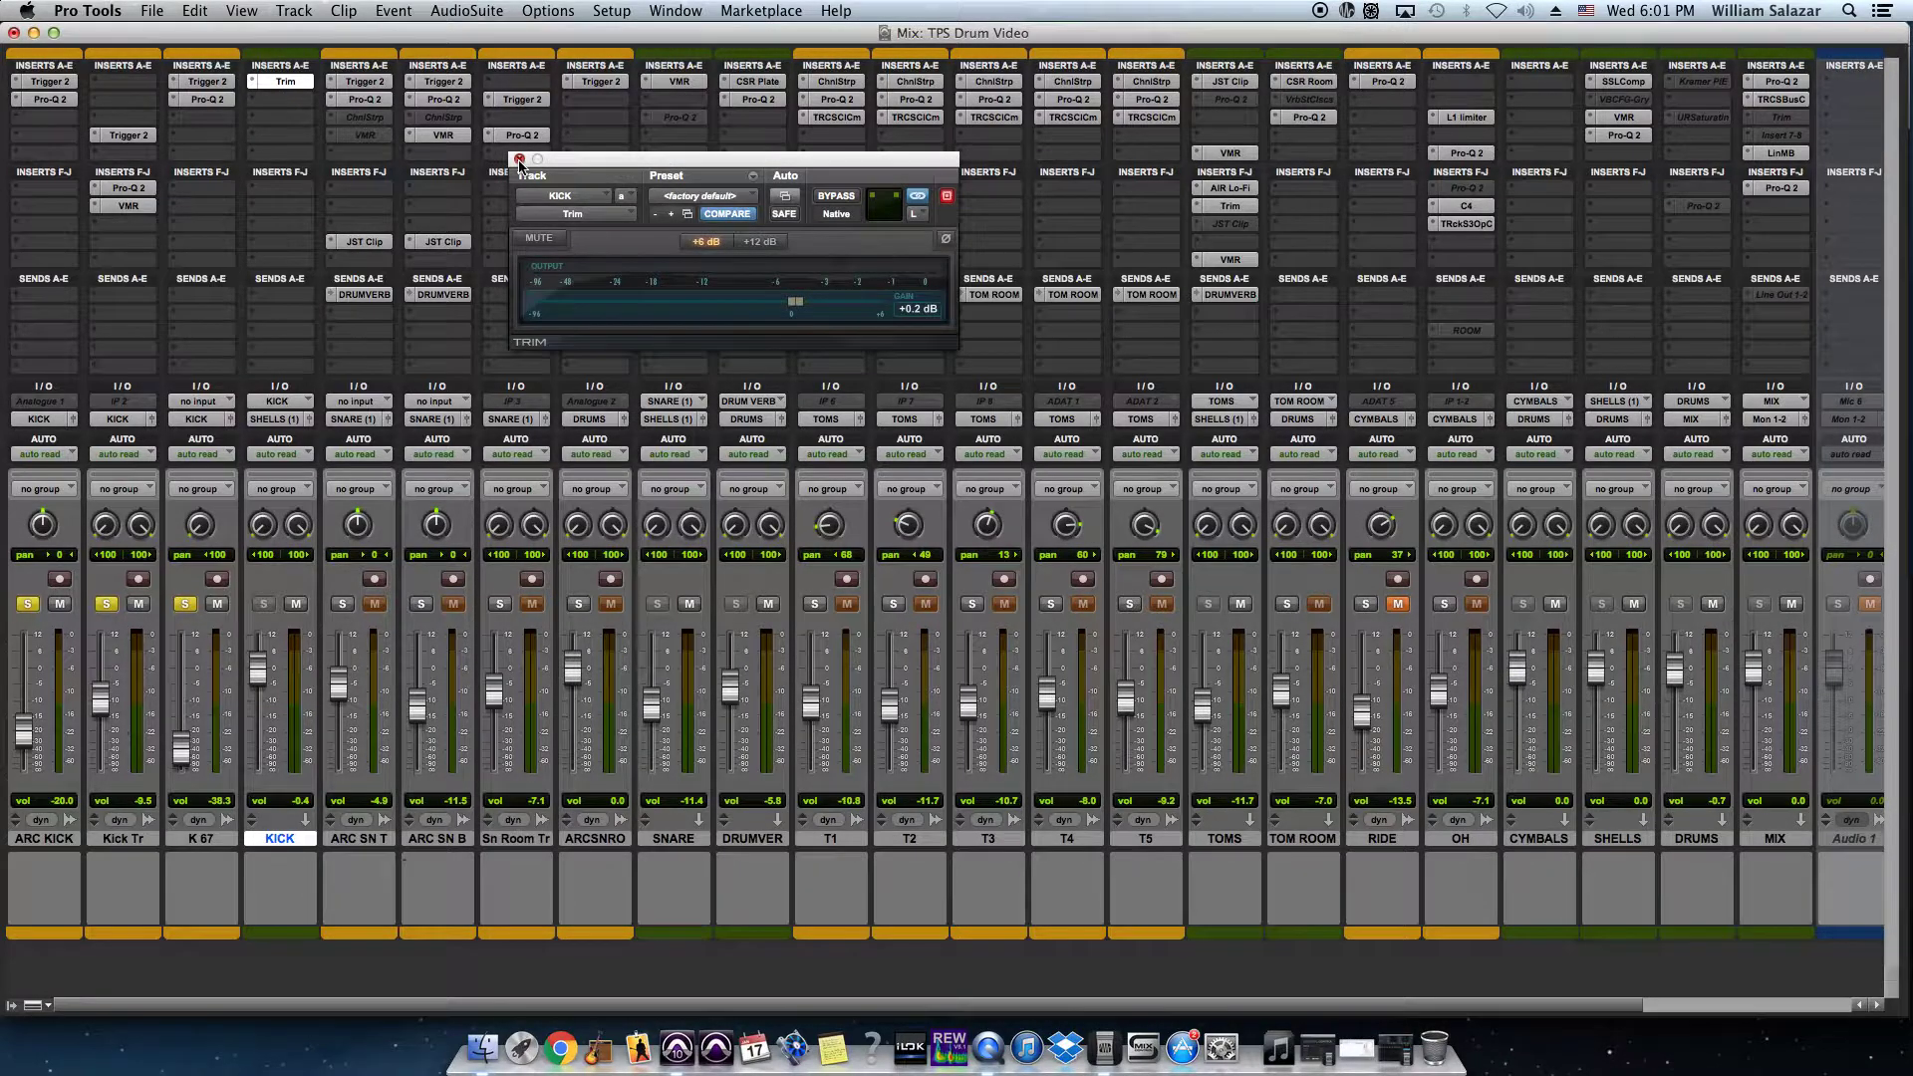
click(520, 159)
Step: Select the kick source tracks and the KICK bus in turn, ending with only ARC KICK selected, and save the session
click(45, 838)
click(123, 838)
click(200, 838)
click(45, 838)
shift+click(200, 838)
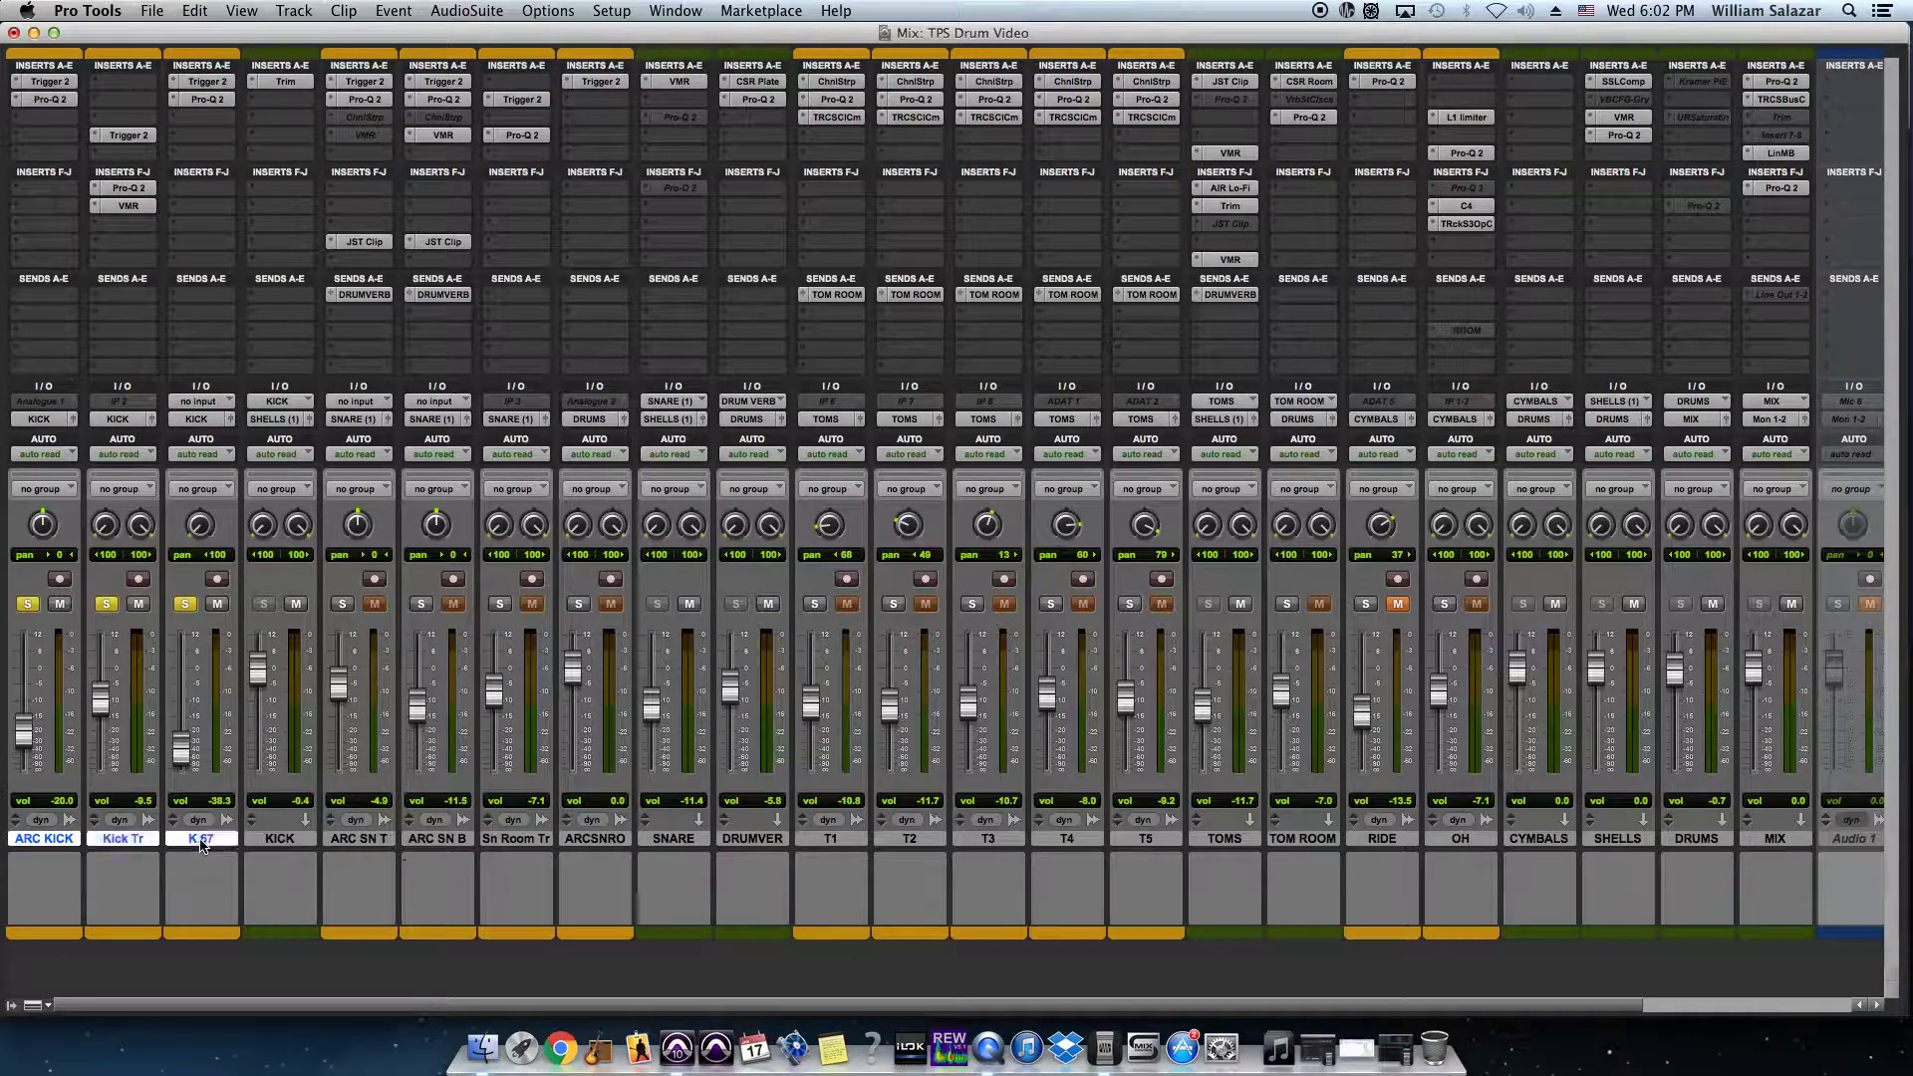
click(288, 841)
click(50, 840)
key(super+s)
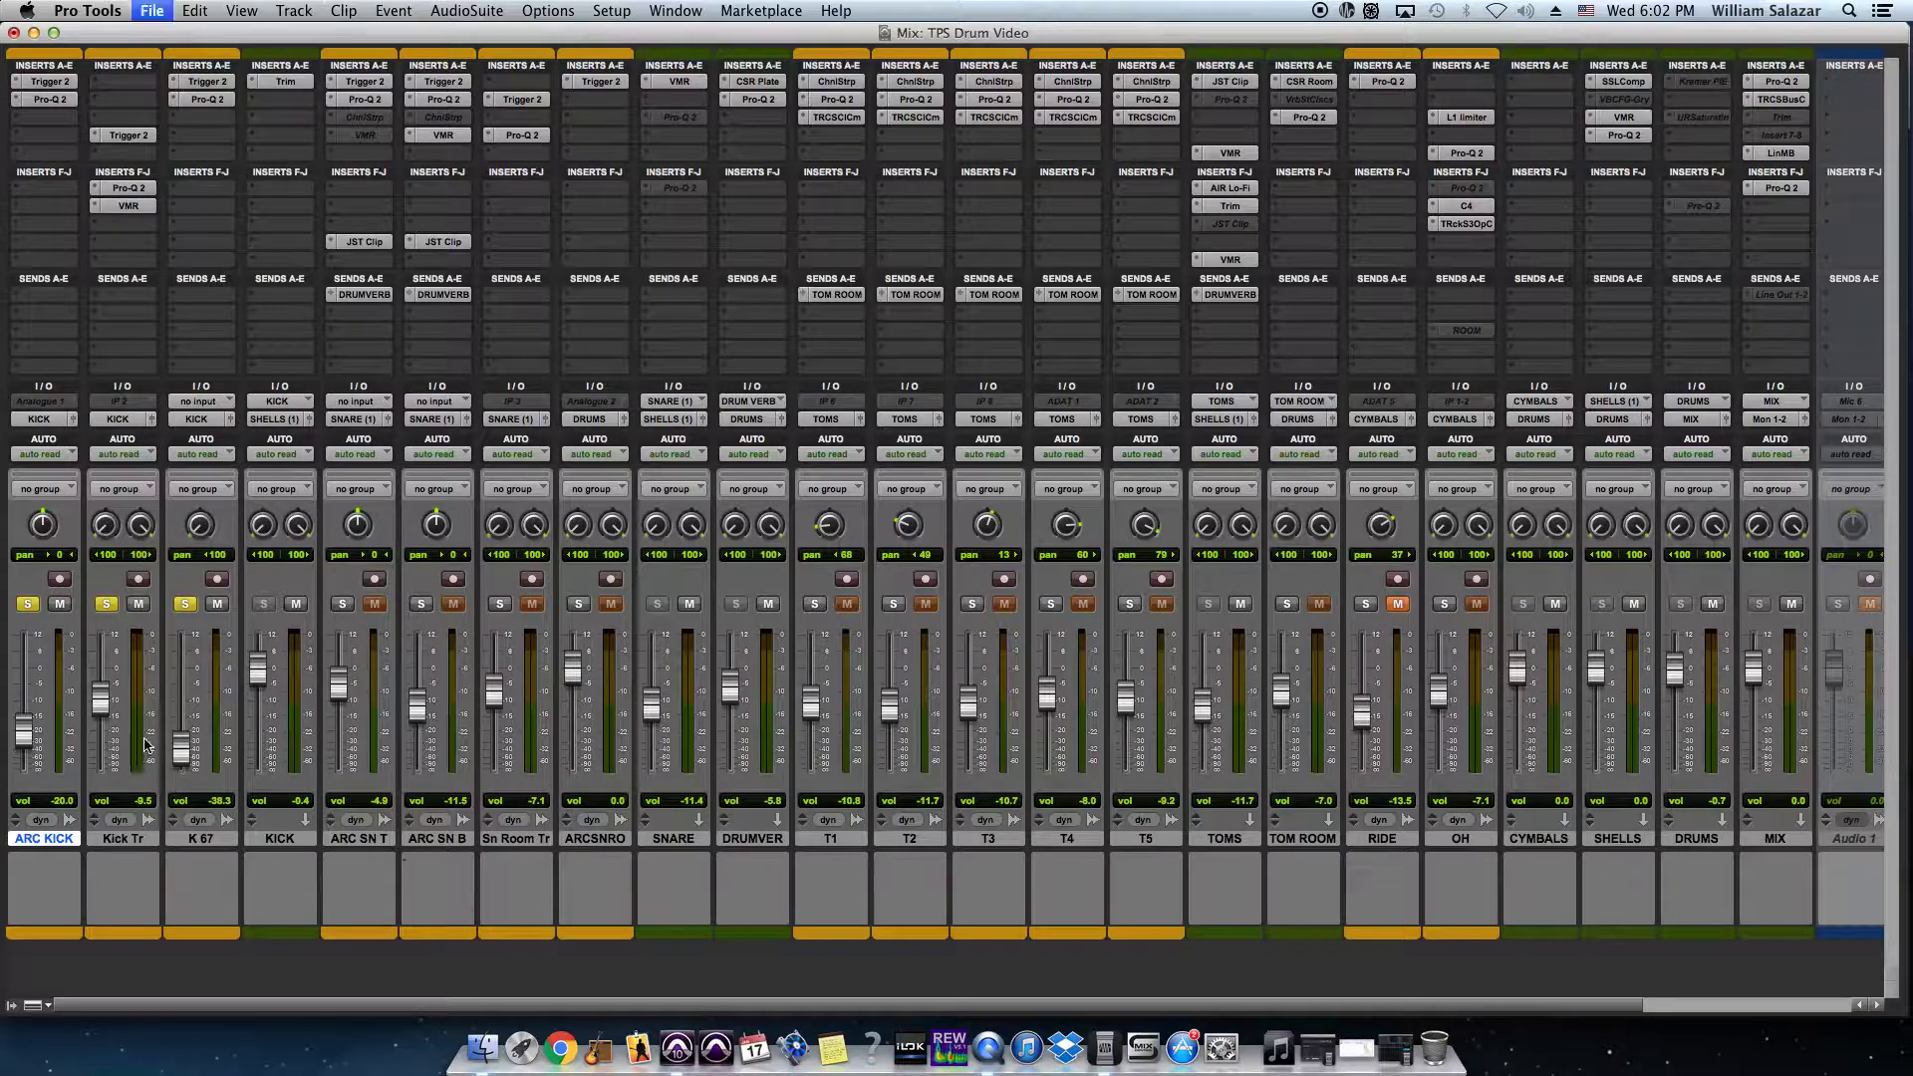
Step: Leave only ARC KICK soloed and play it with its Trigger 2 plug-in open to examine the triggered sample
click(107, 604)
click(185, 605)
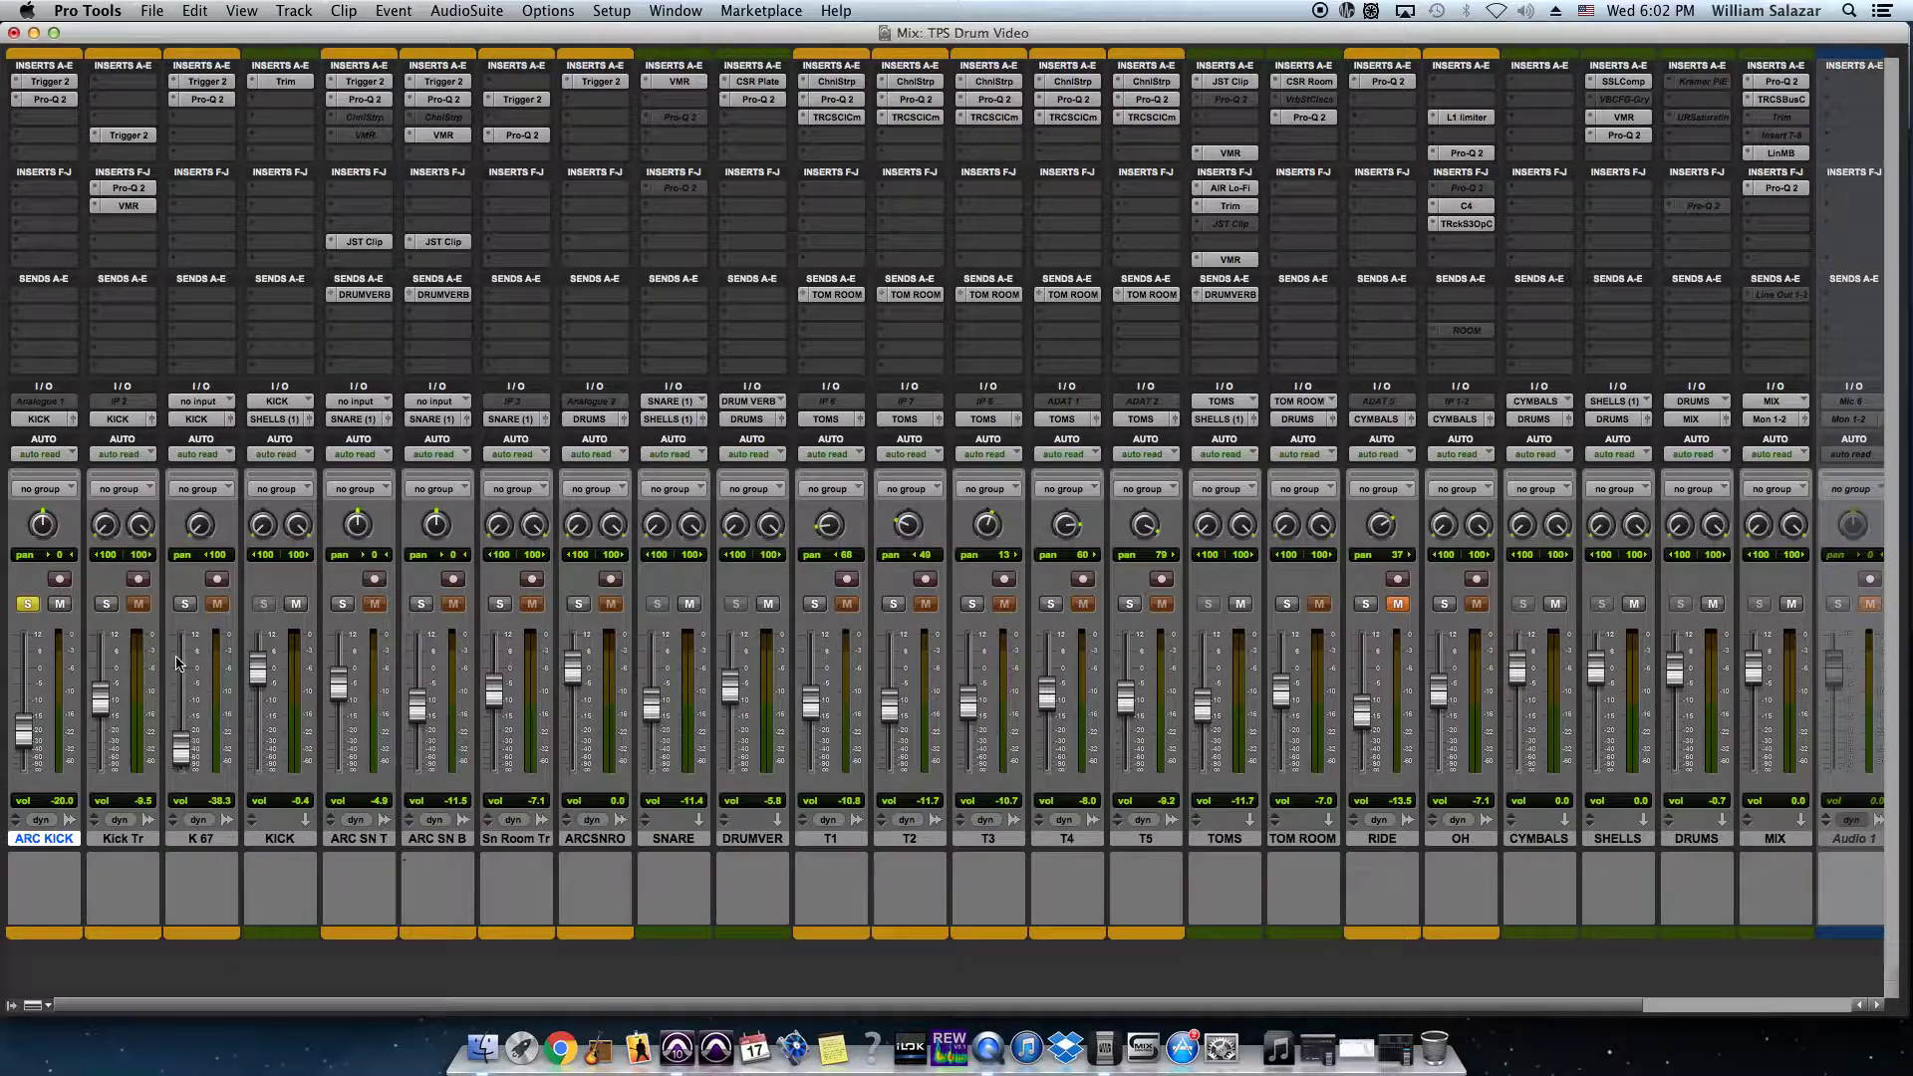
click(50, 82)
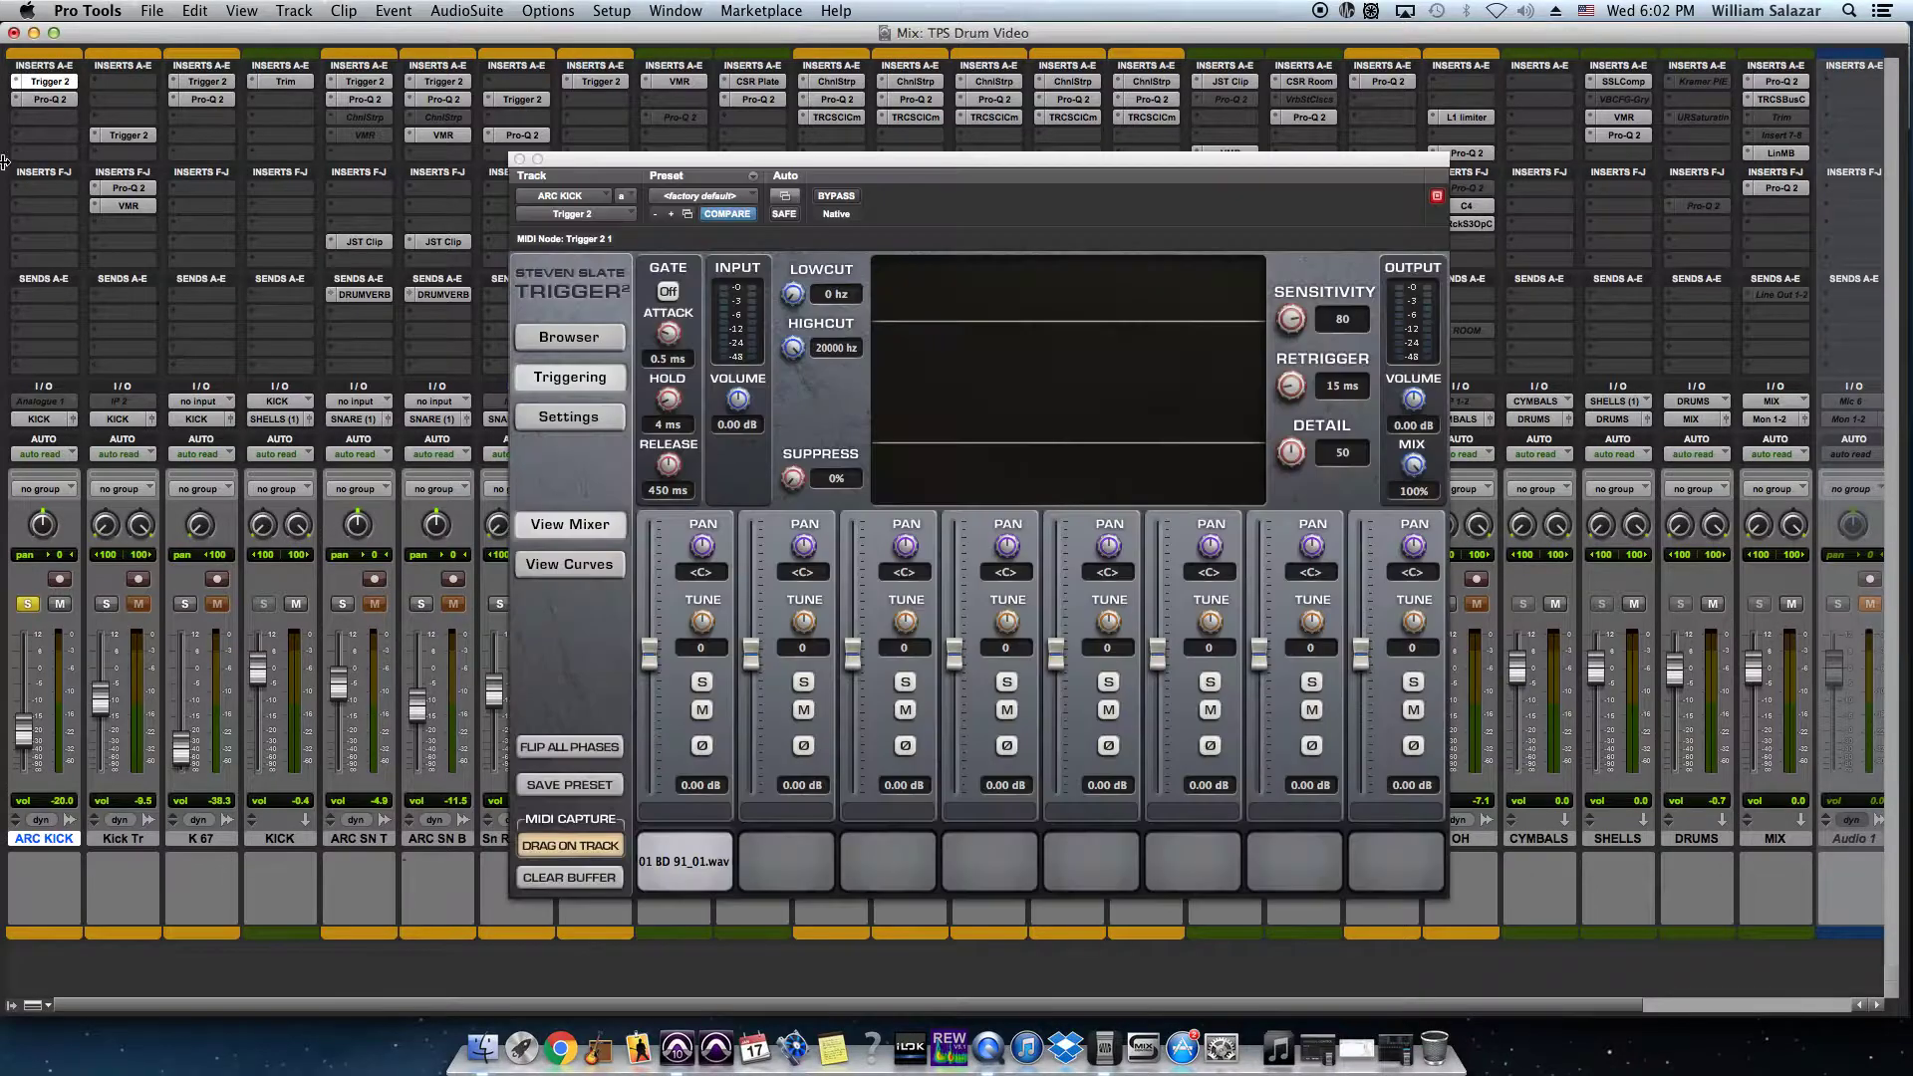
click(687, 863)
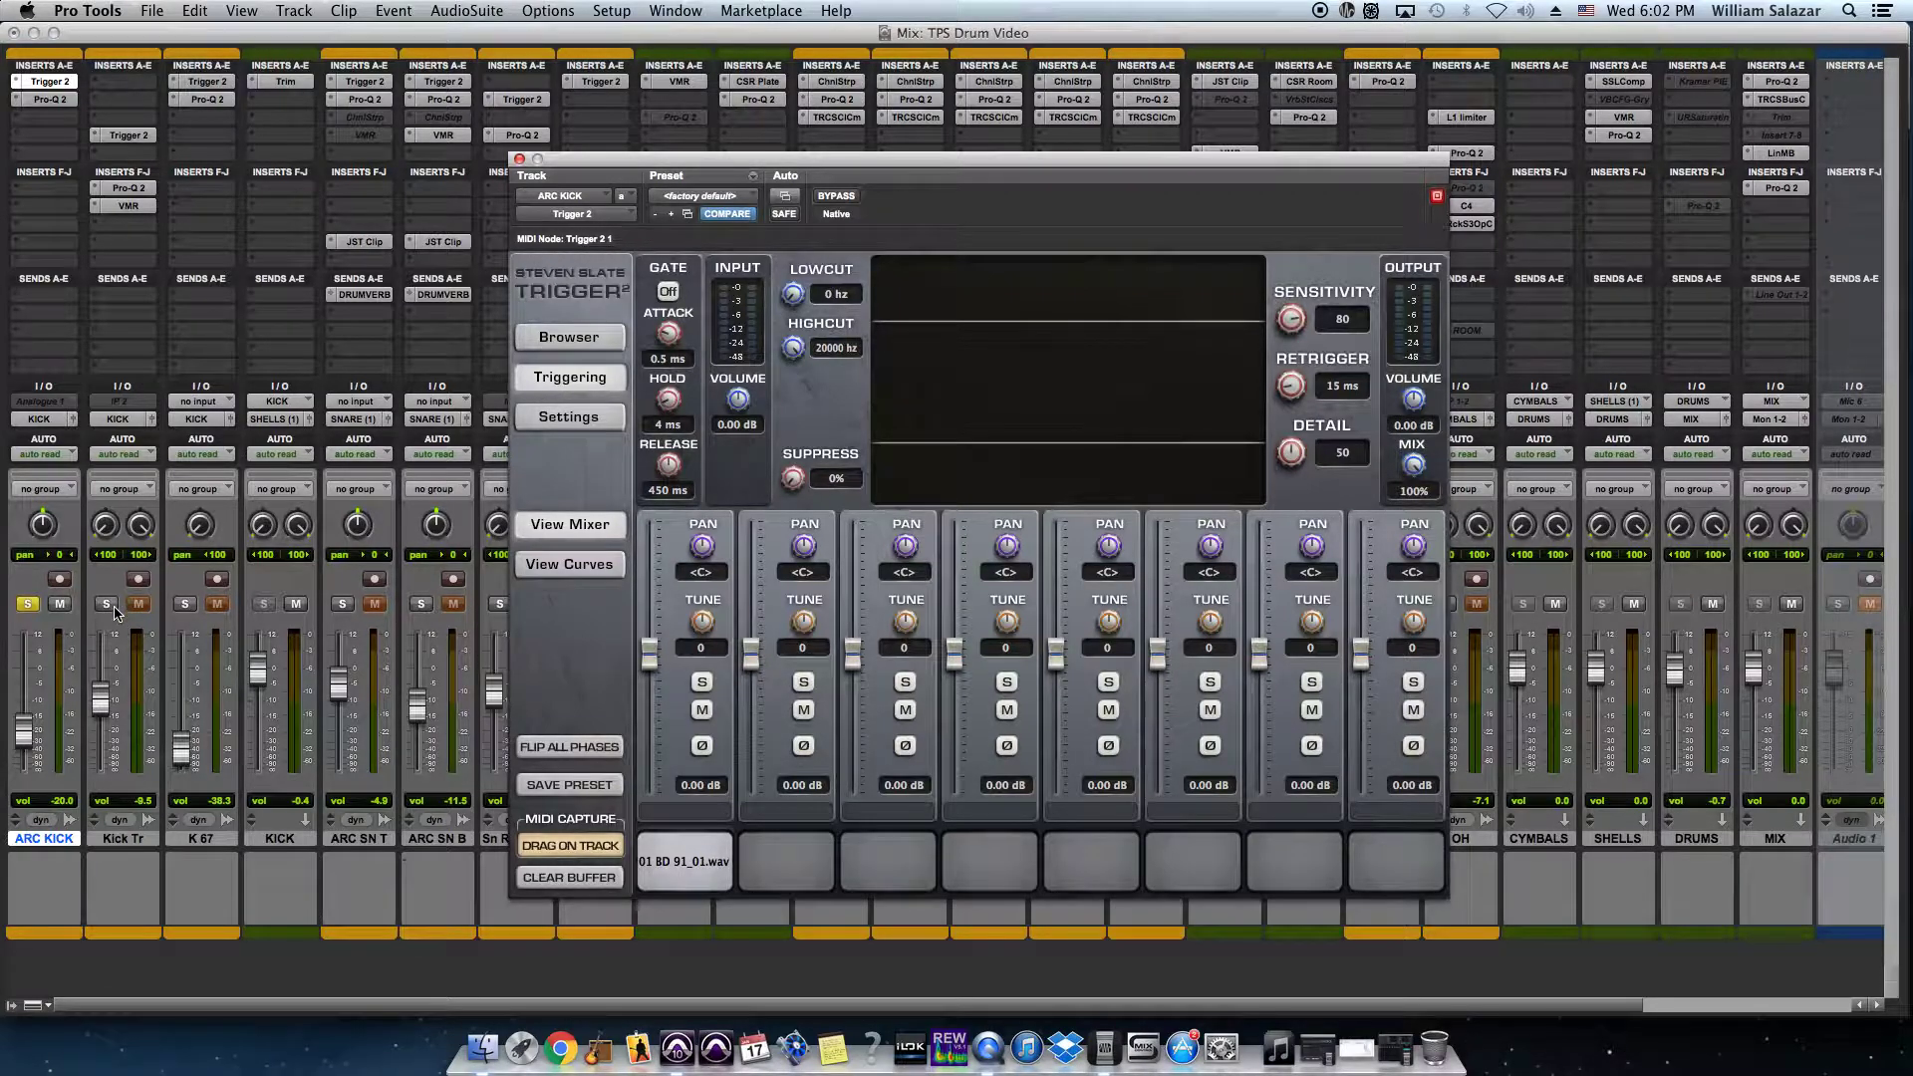
key(space)
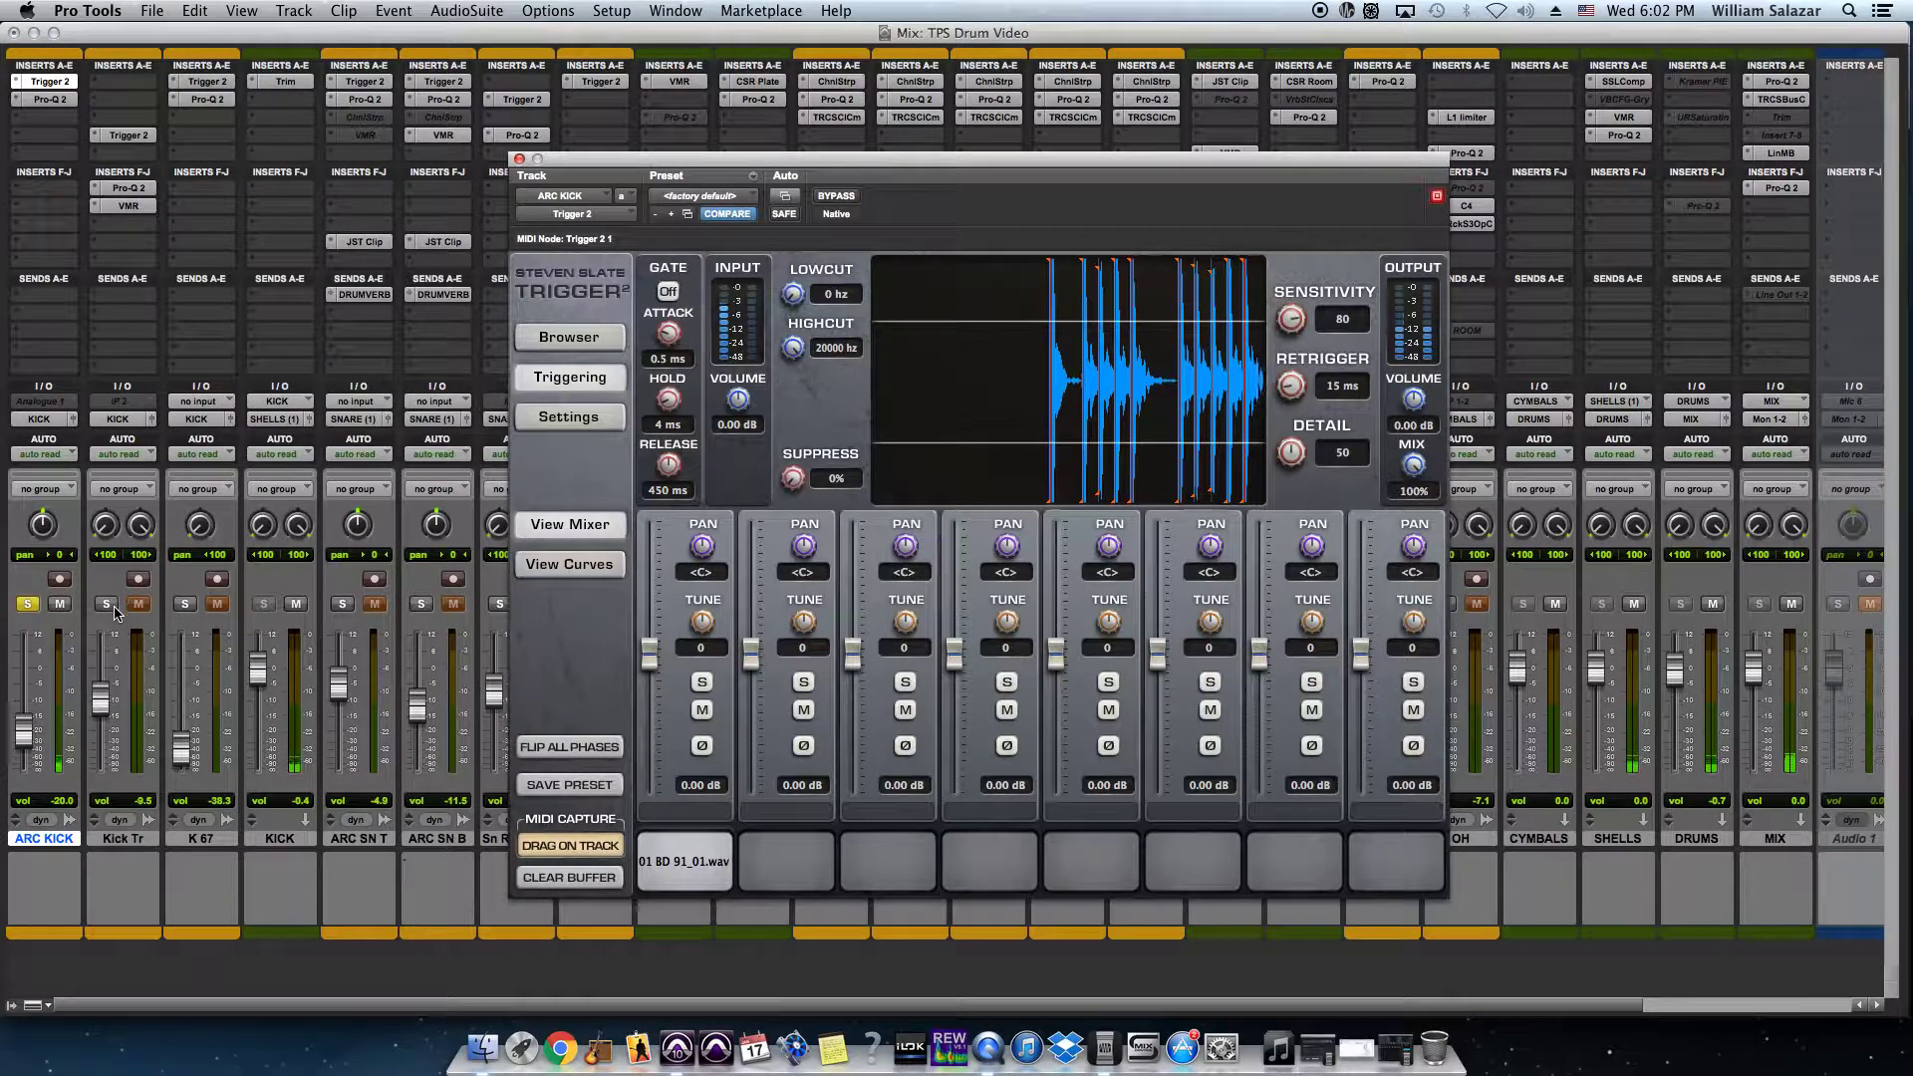
Step: Examine ARC KICK's Pro-Q 2 curve during playback, stopping and unsoloing the track at the end
click(50, 100)
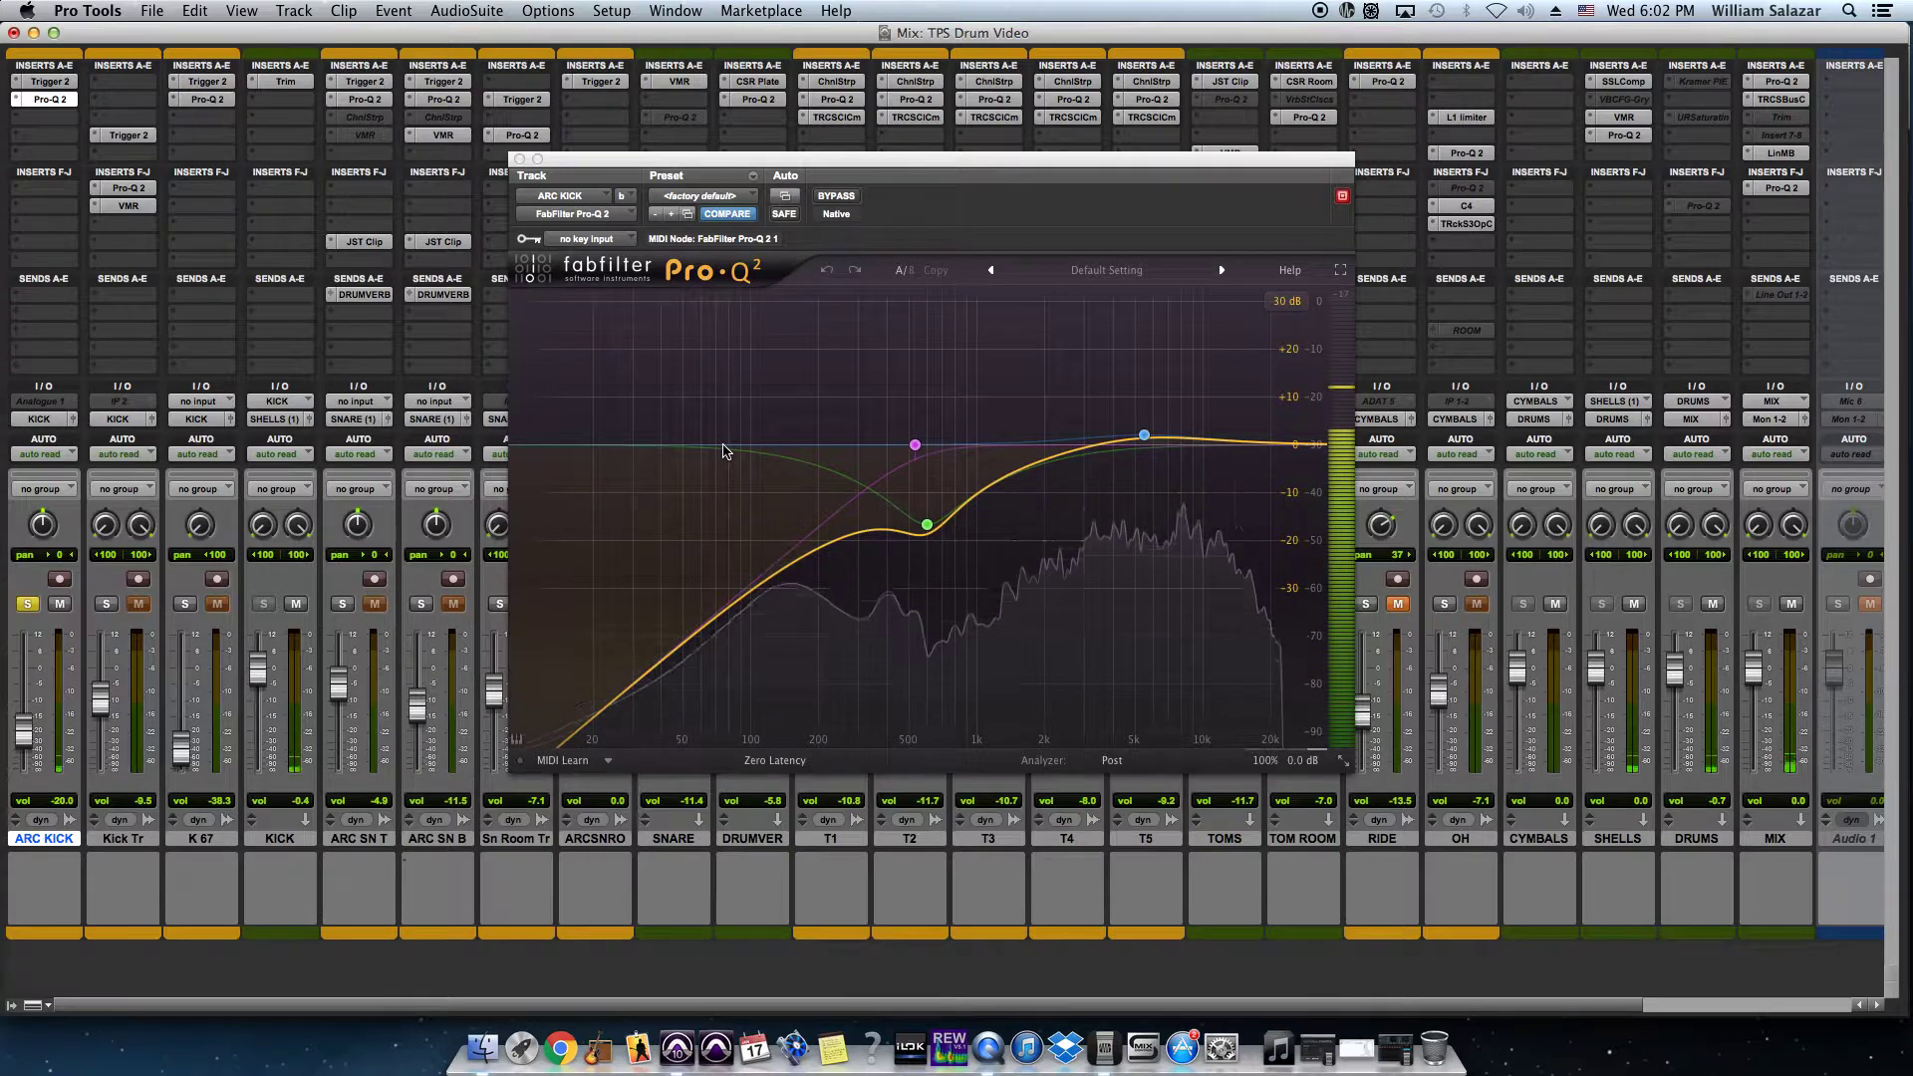
key(space)
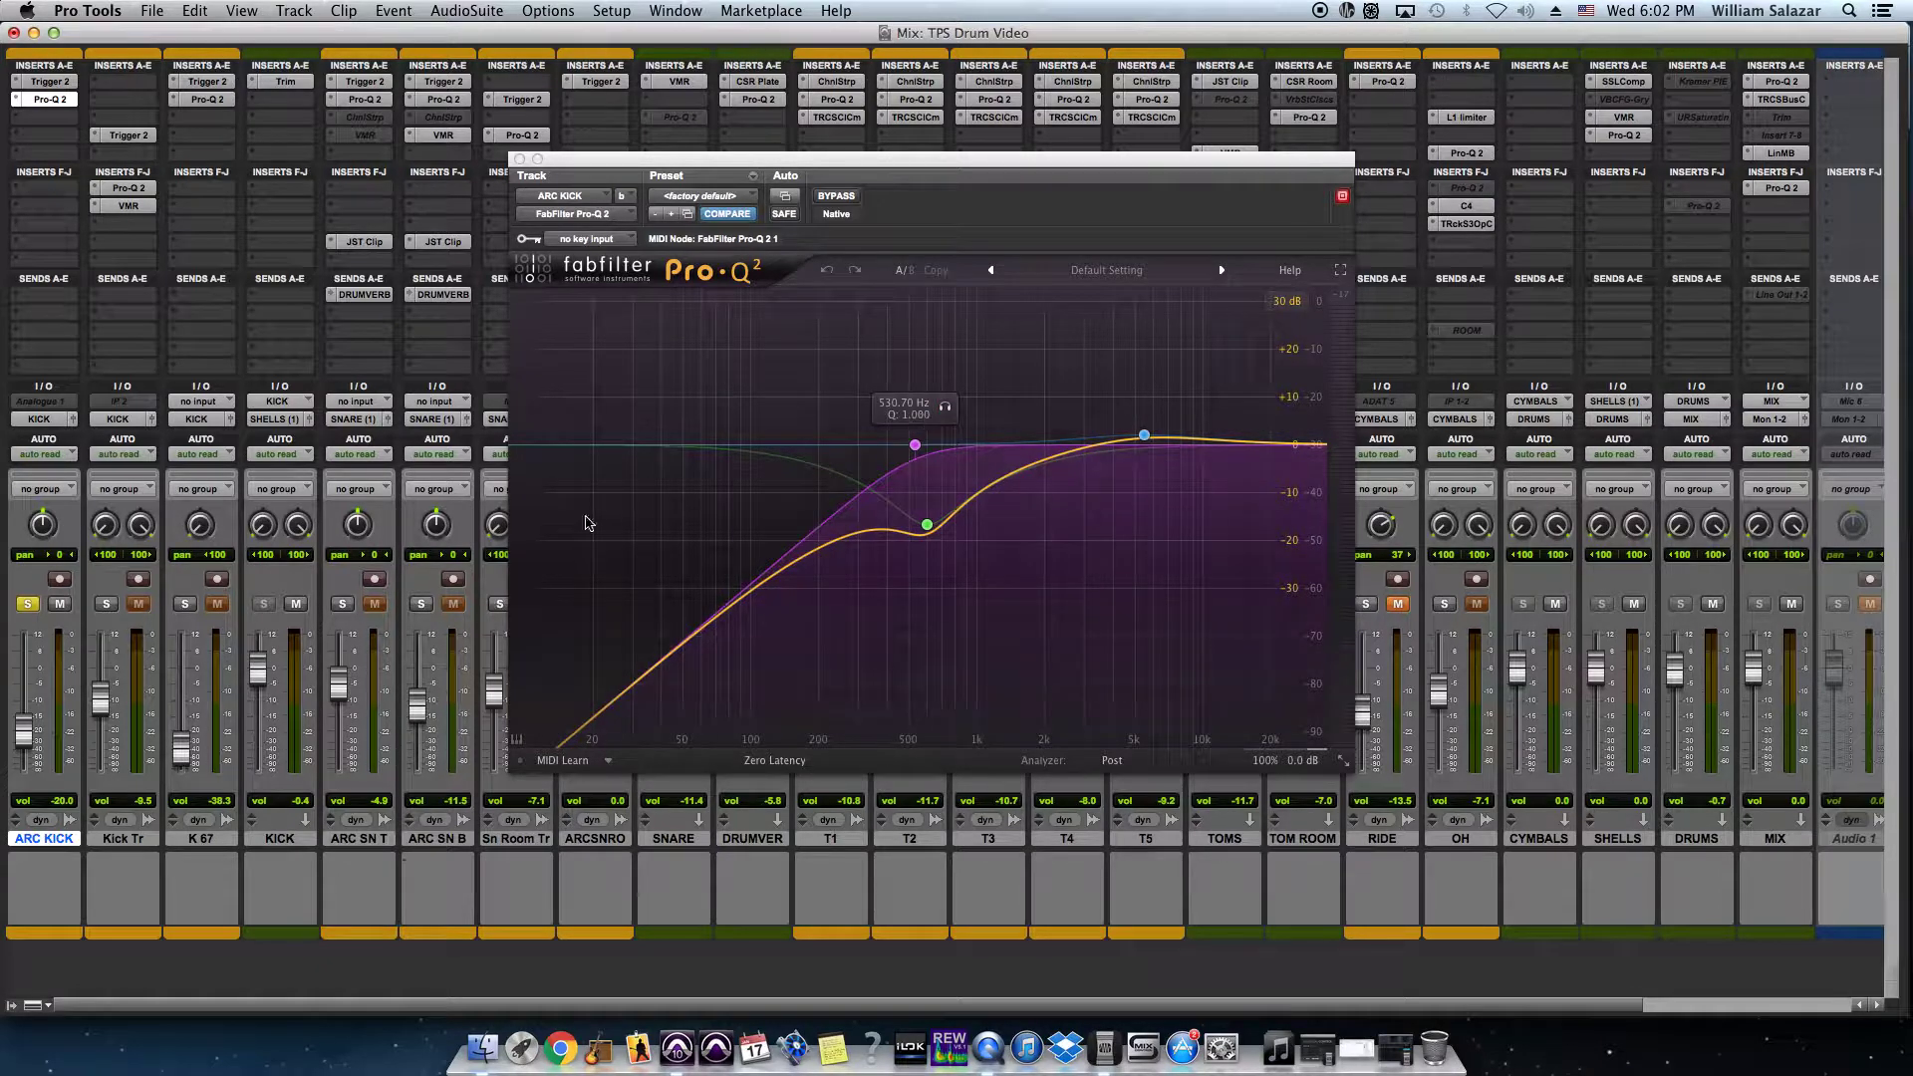
click(28, 604)
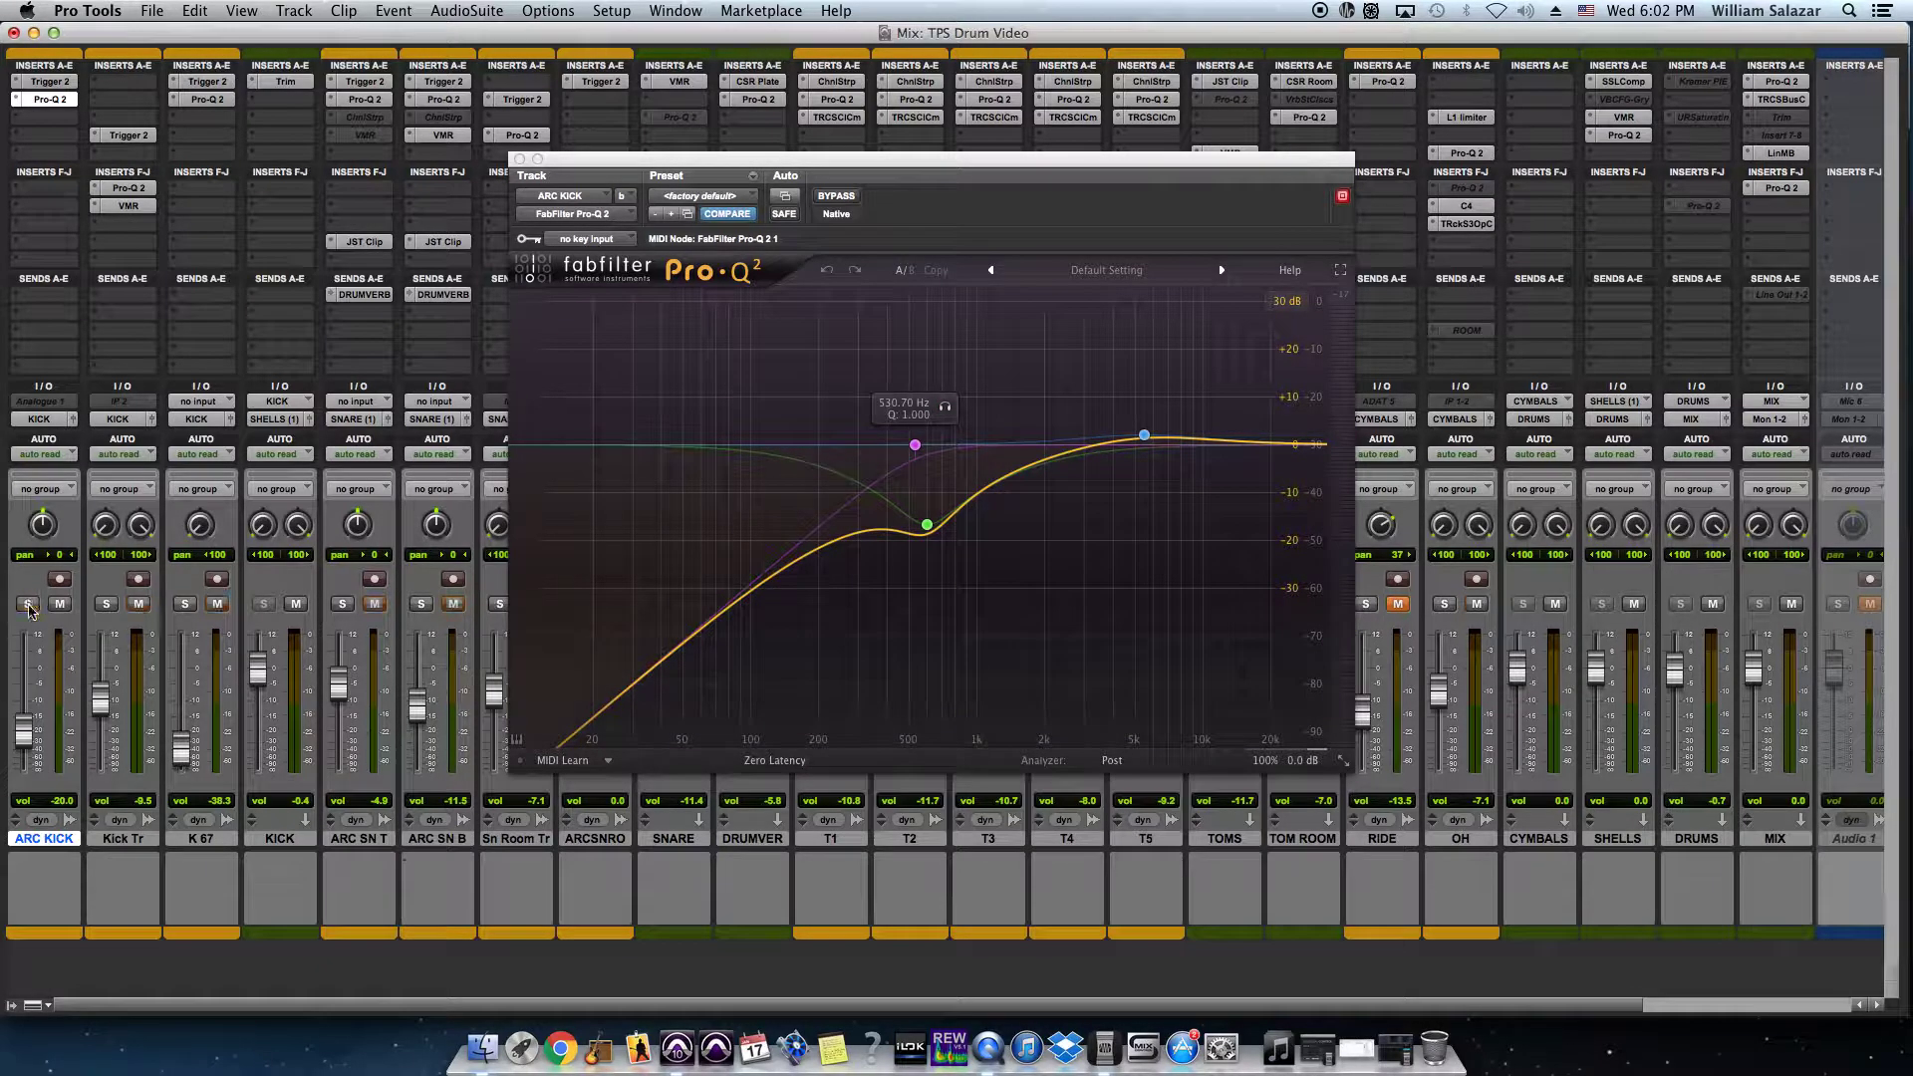
Step: Select and solo the K 67 track, and open its Trigger 2 plug-in to view the loaded kick sample
click(134, 840)
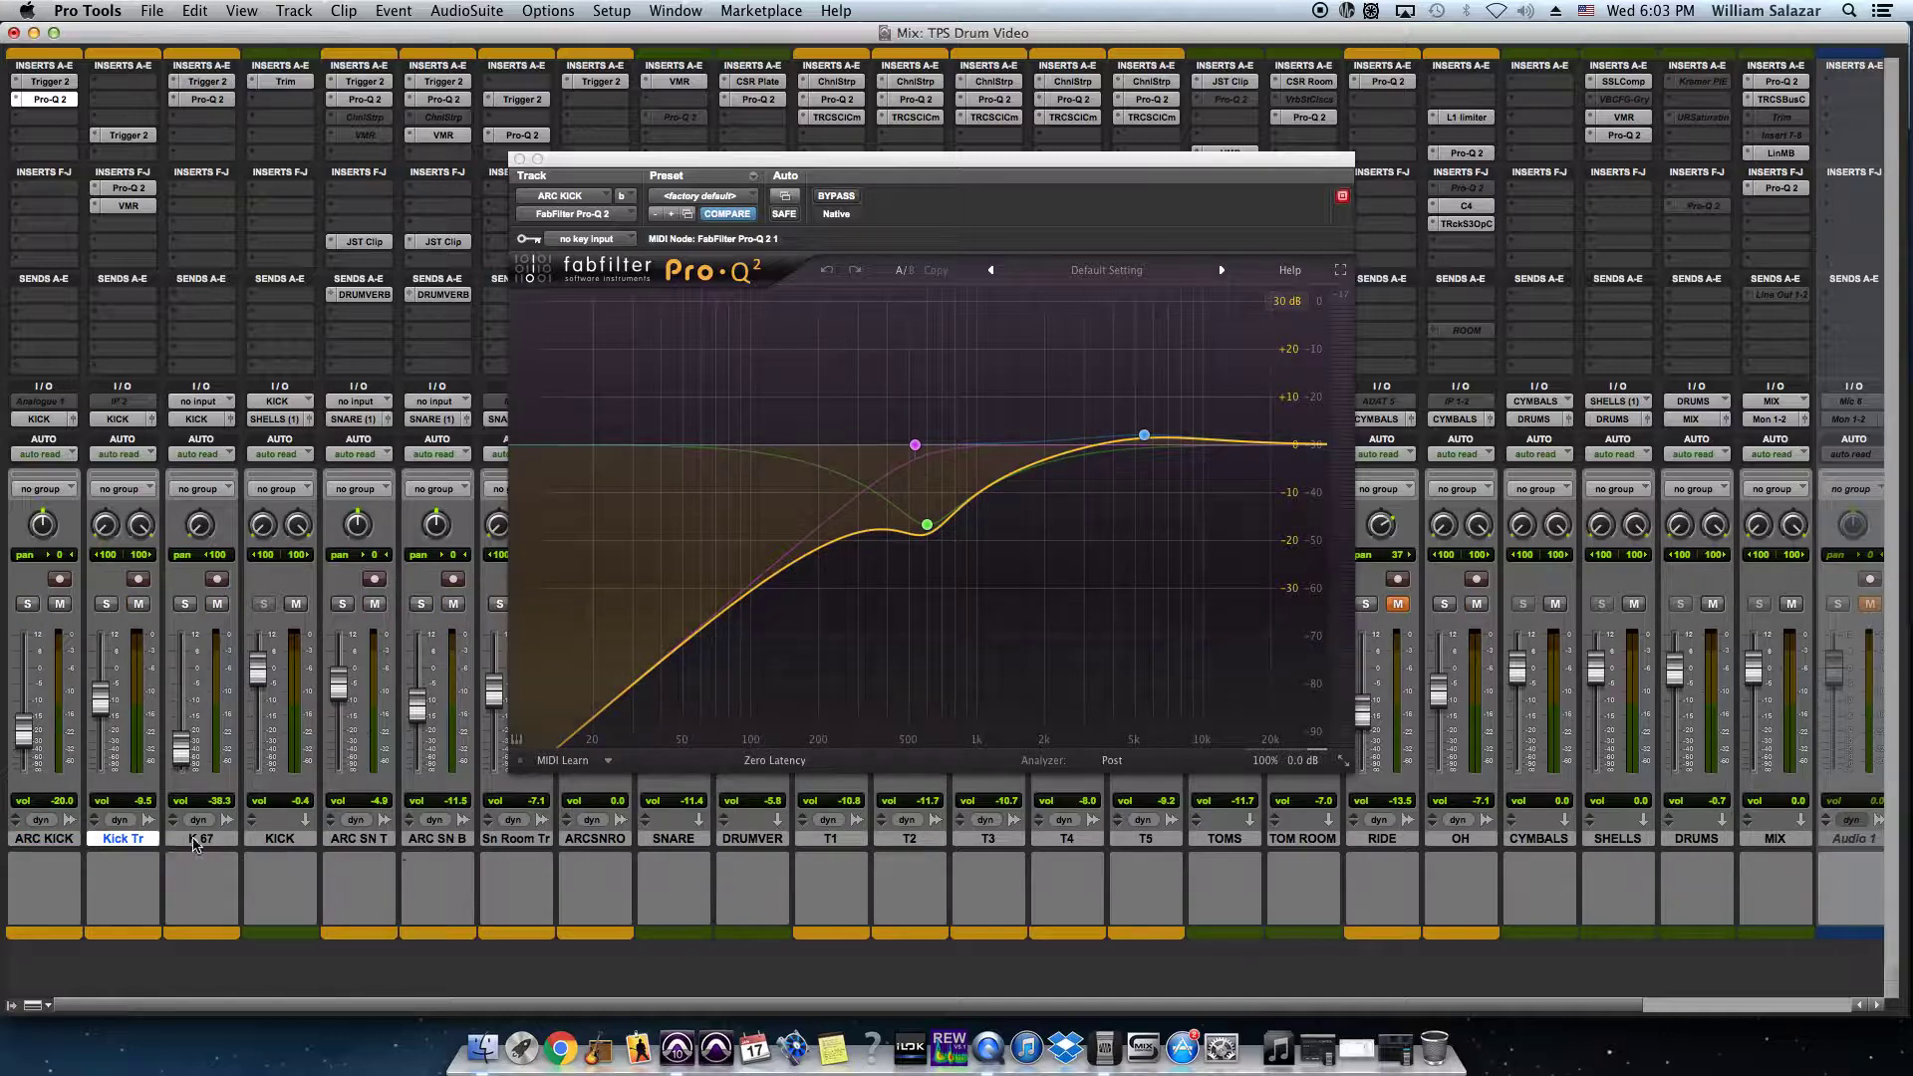
shift+click(200, 840)
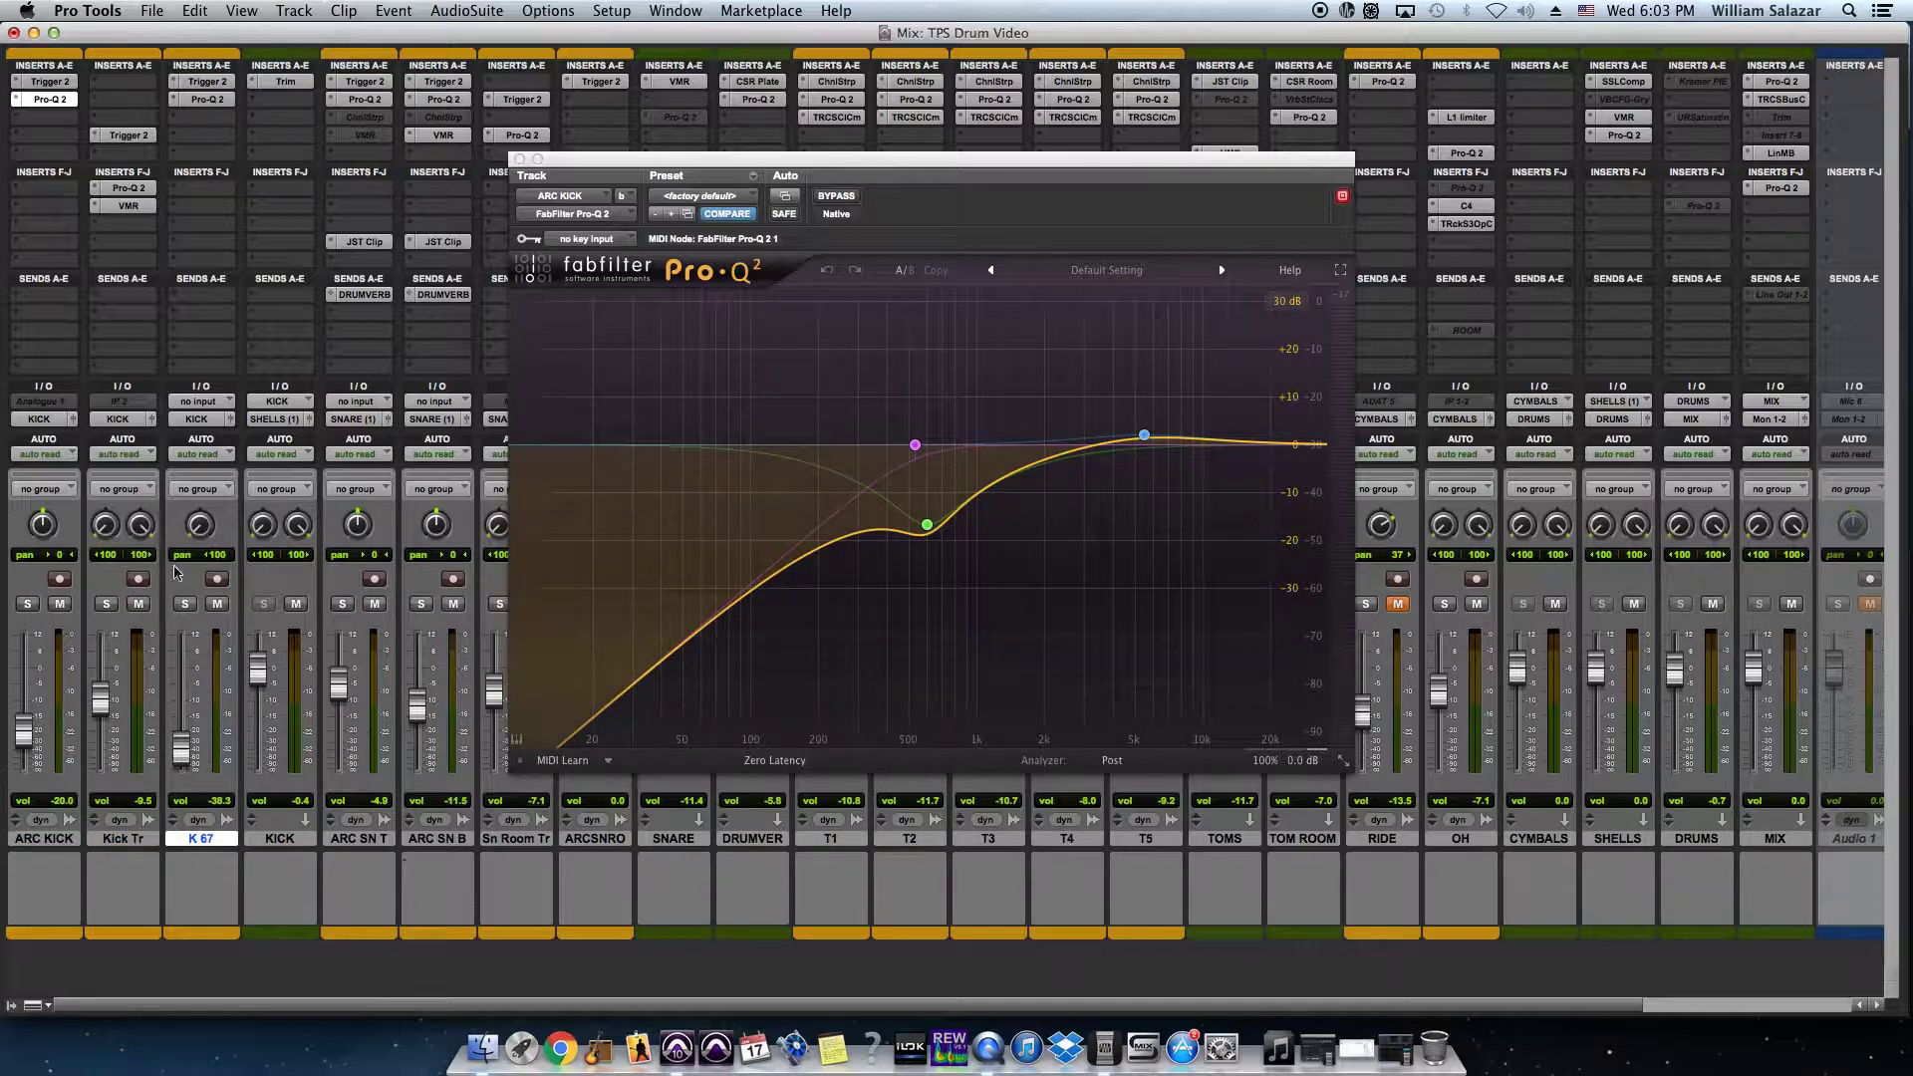
click(185, 604)
click(207, 82)
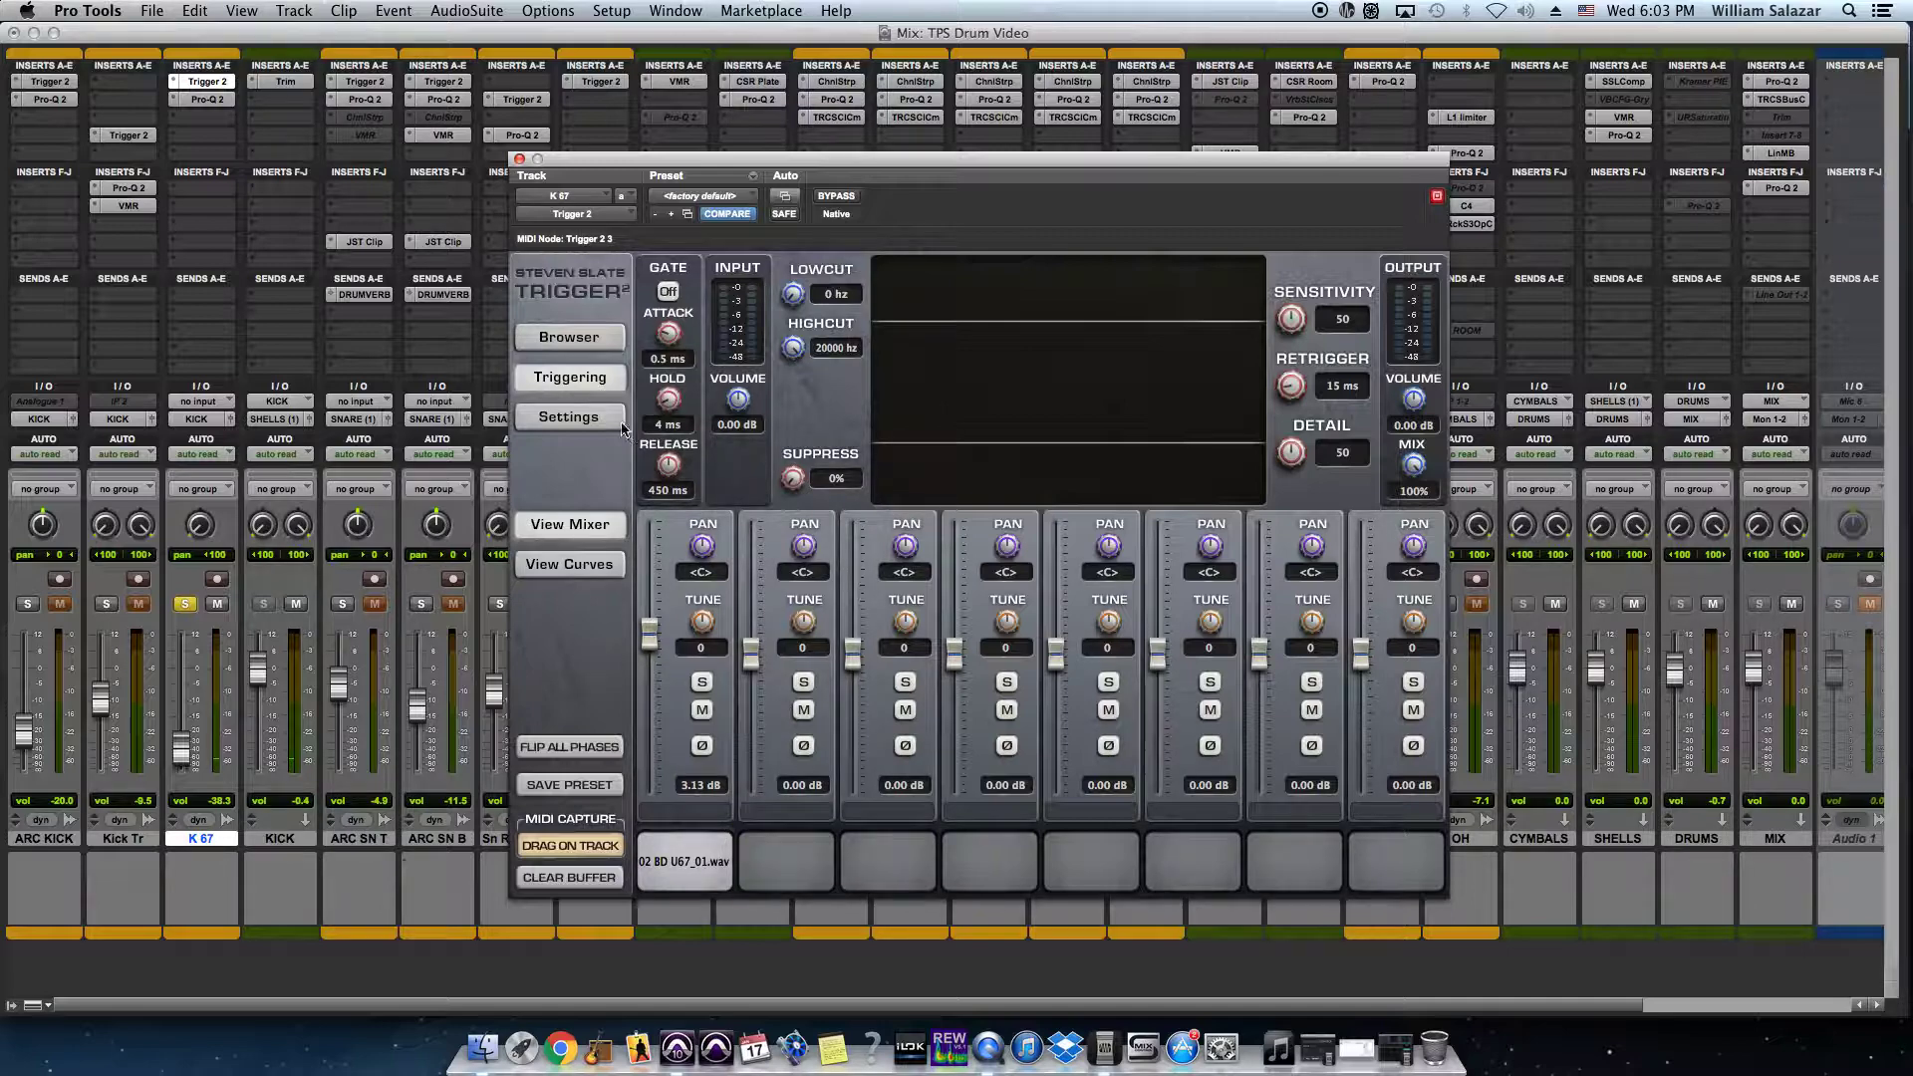
Step: Compare K 67's Pro-Q 2 curve with ARC KICK's and listen to the soloed K 67 track through its equalizer
click(206, 100)
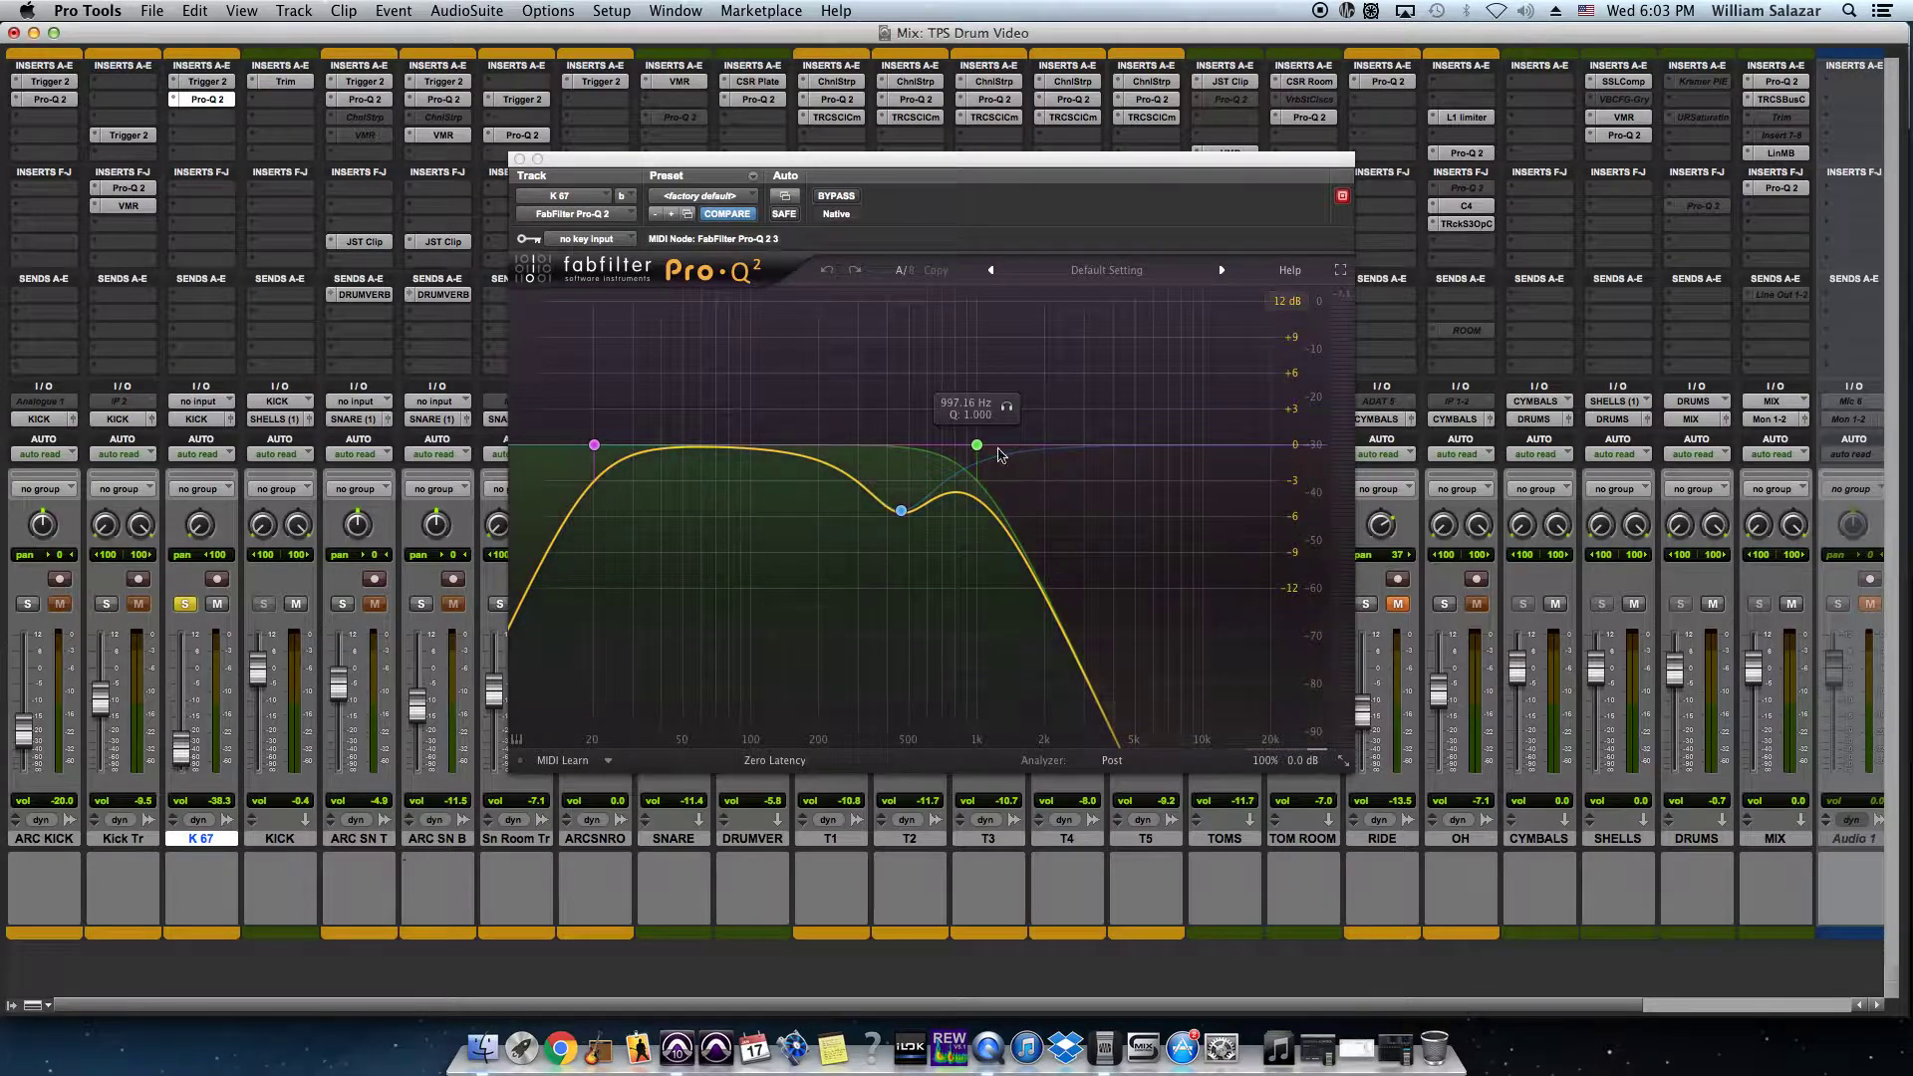
click(46, 100)
click(206, 82)
click(206, 99)
key(space)
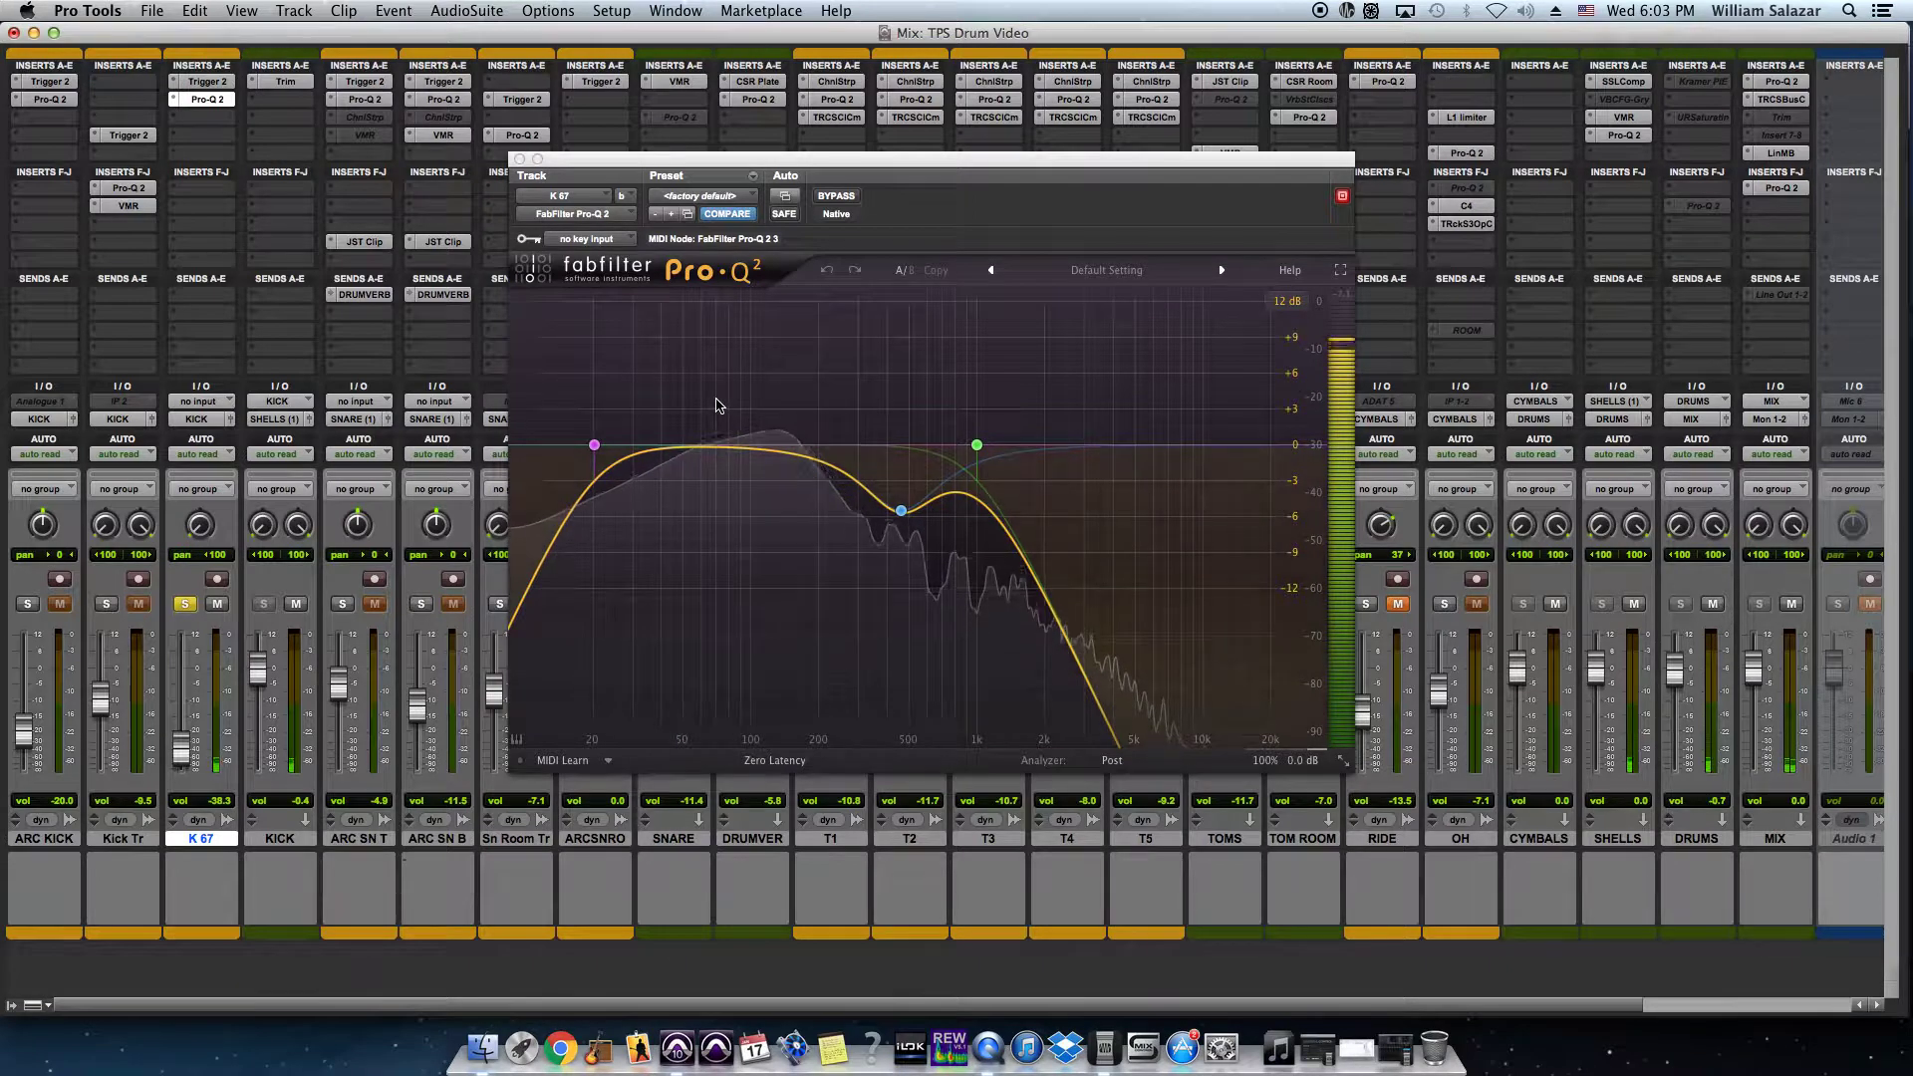
key(space)
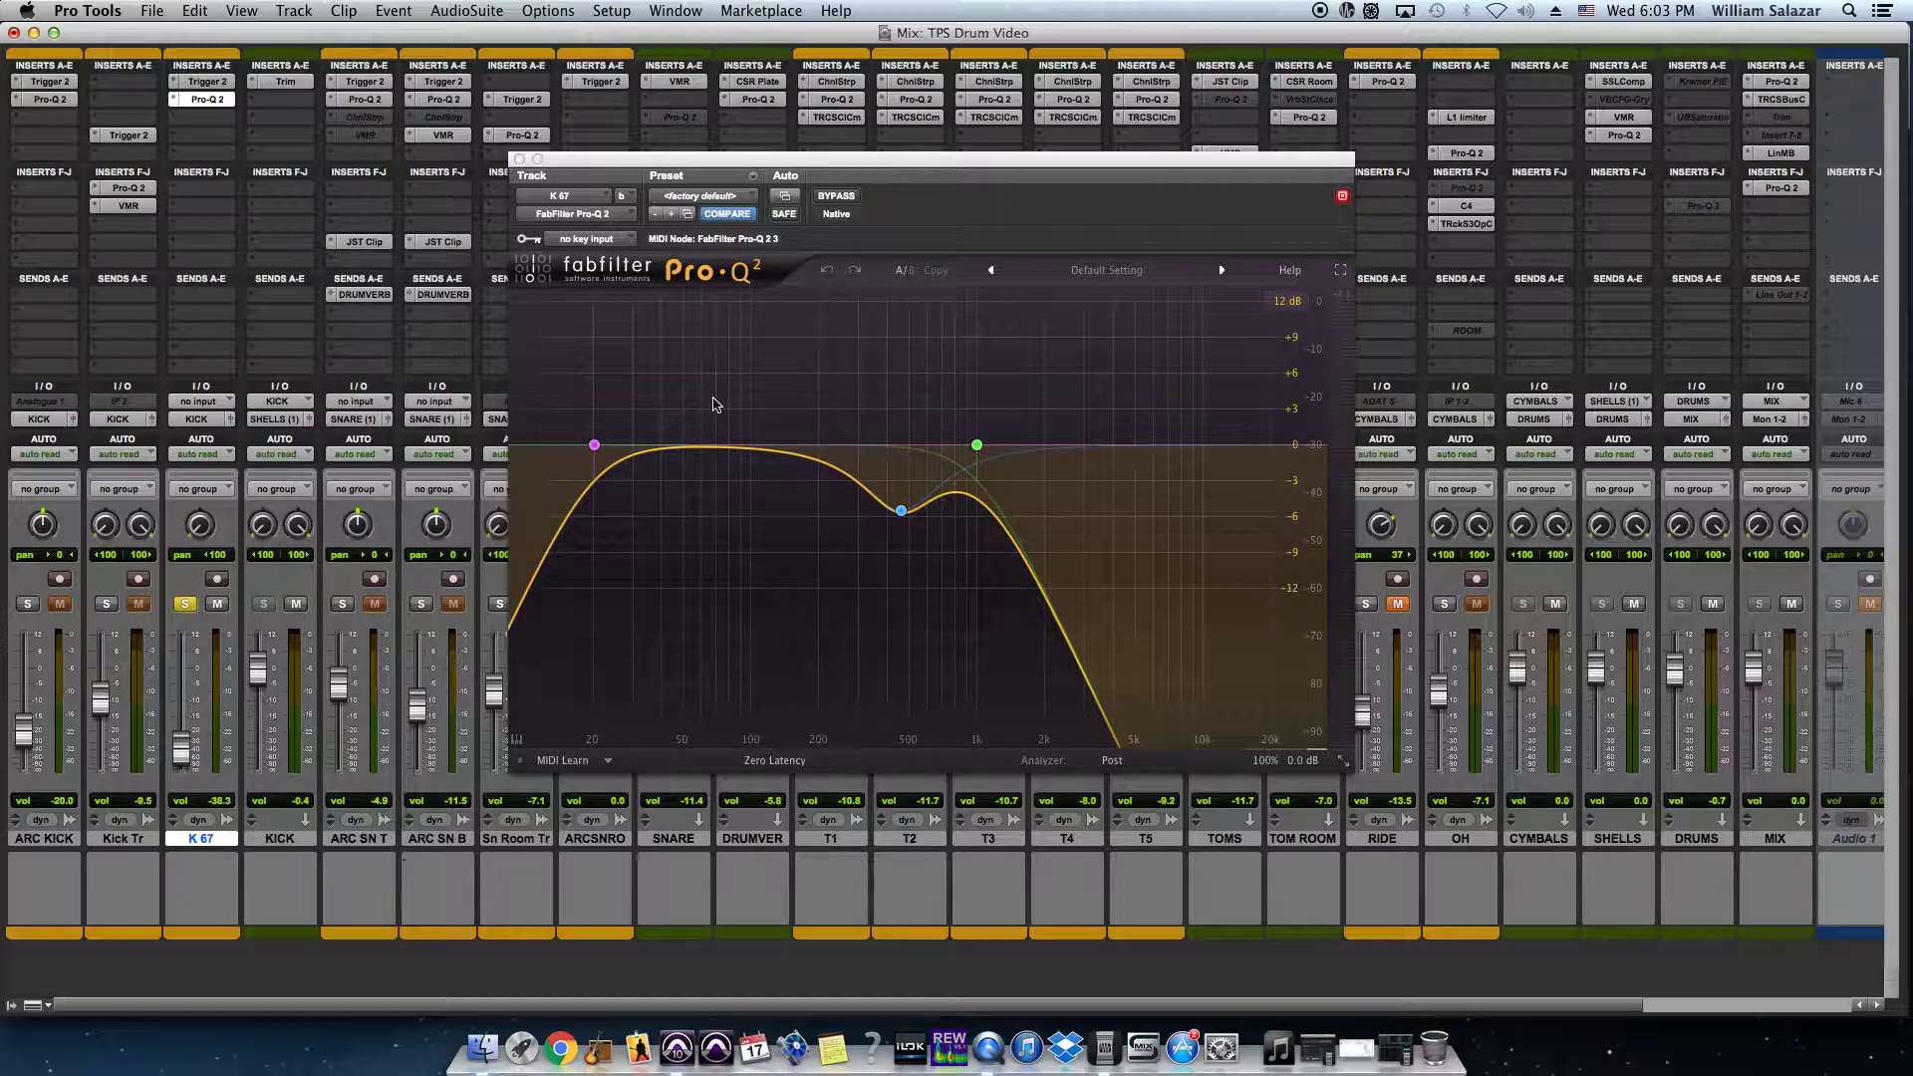
key(space)
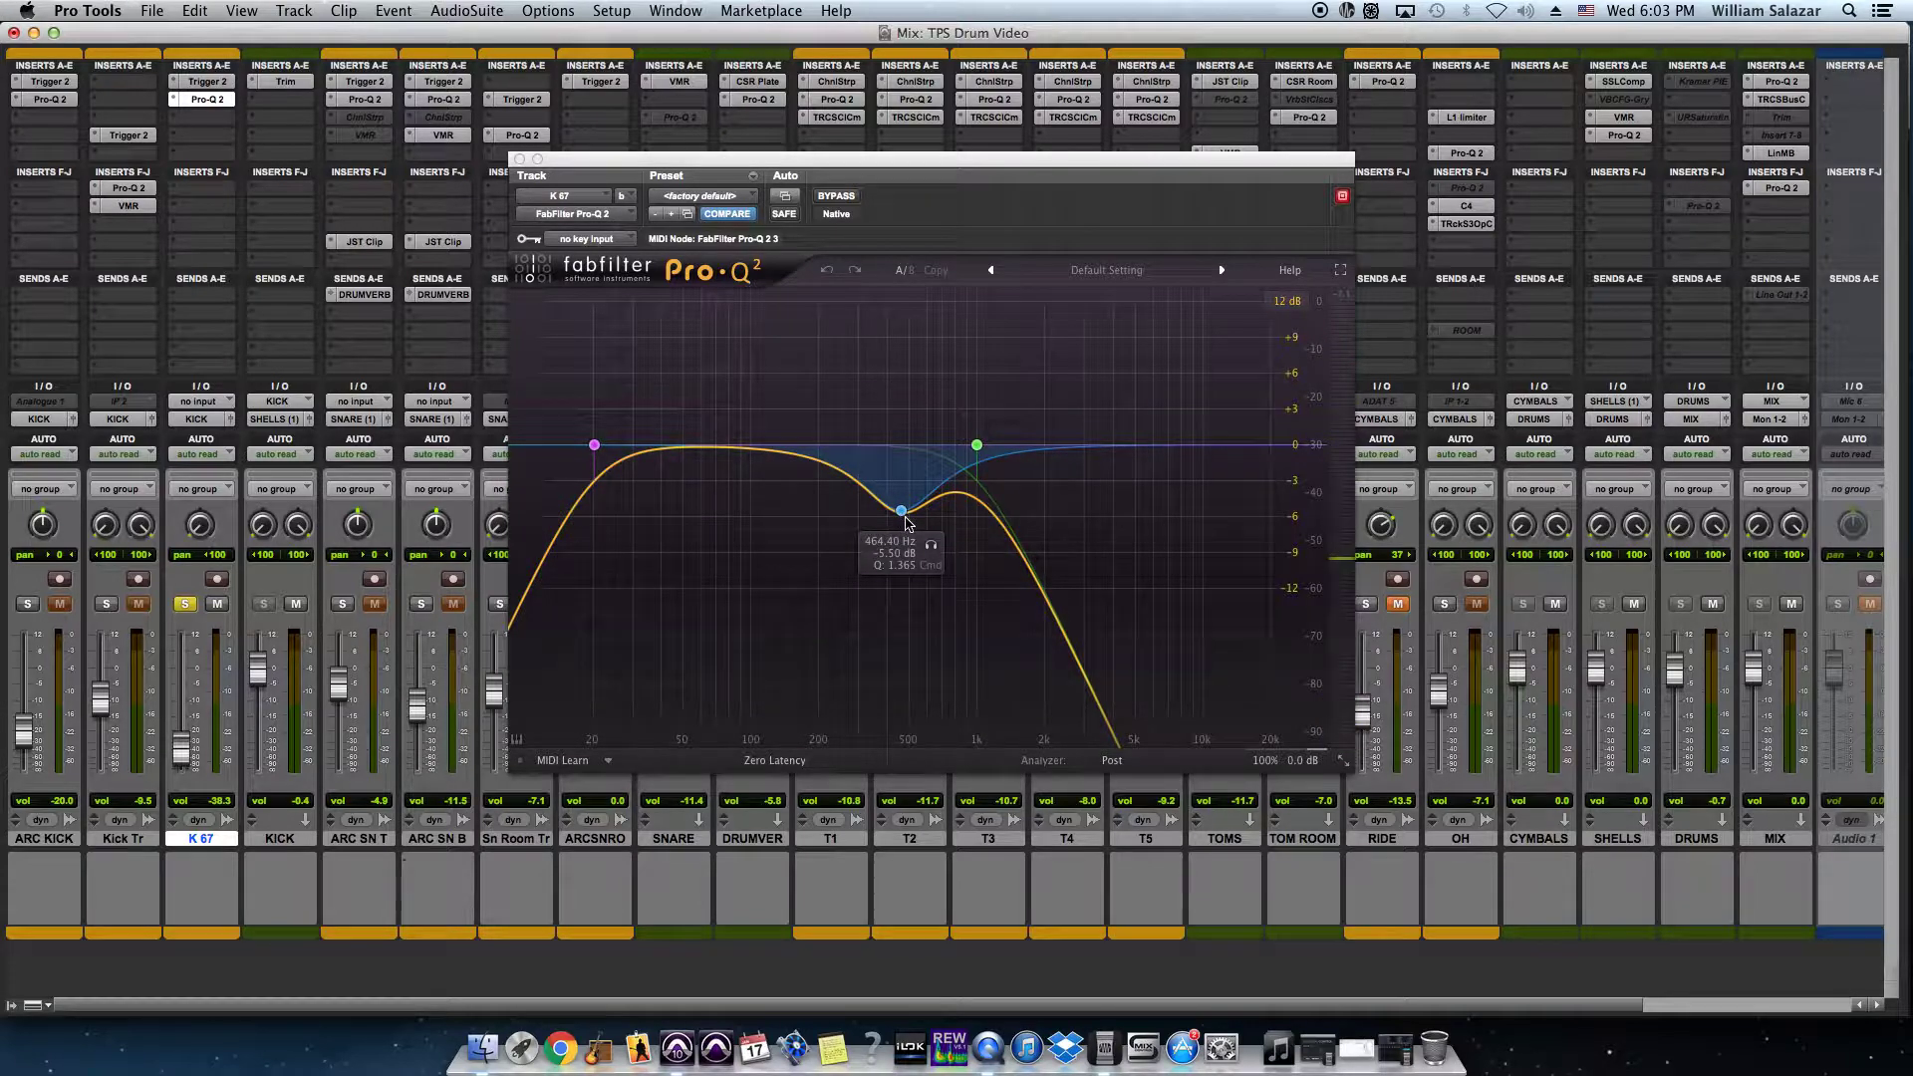
Step: Solo Kick Tr in place of K 67, open its Trigger 2 plug-in and audition the Kick 1 Z1 mic sample slot
click(519, 159)
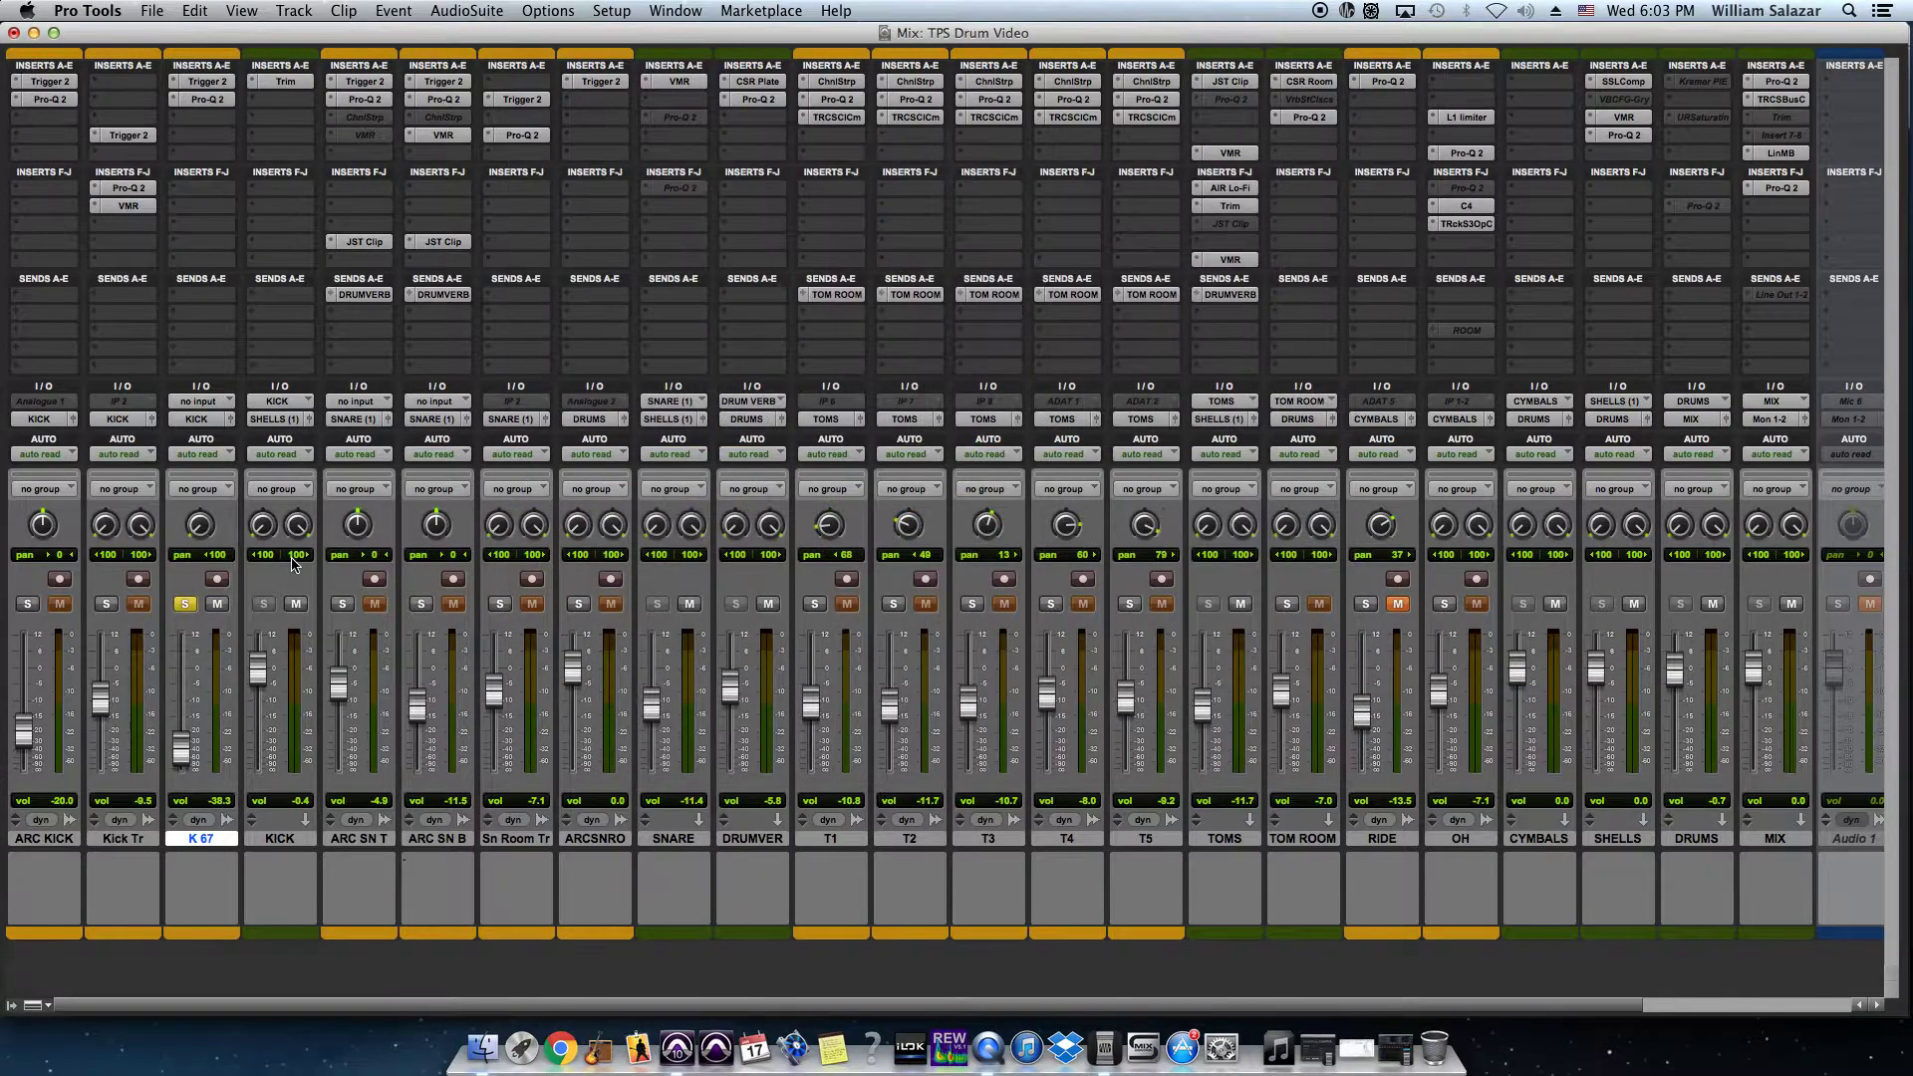
click(105, 604)
click(184, 604)
click(129, 135)
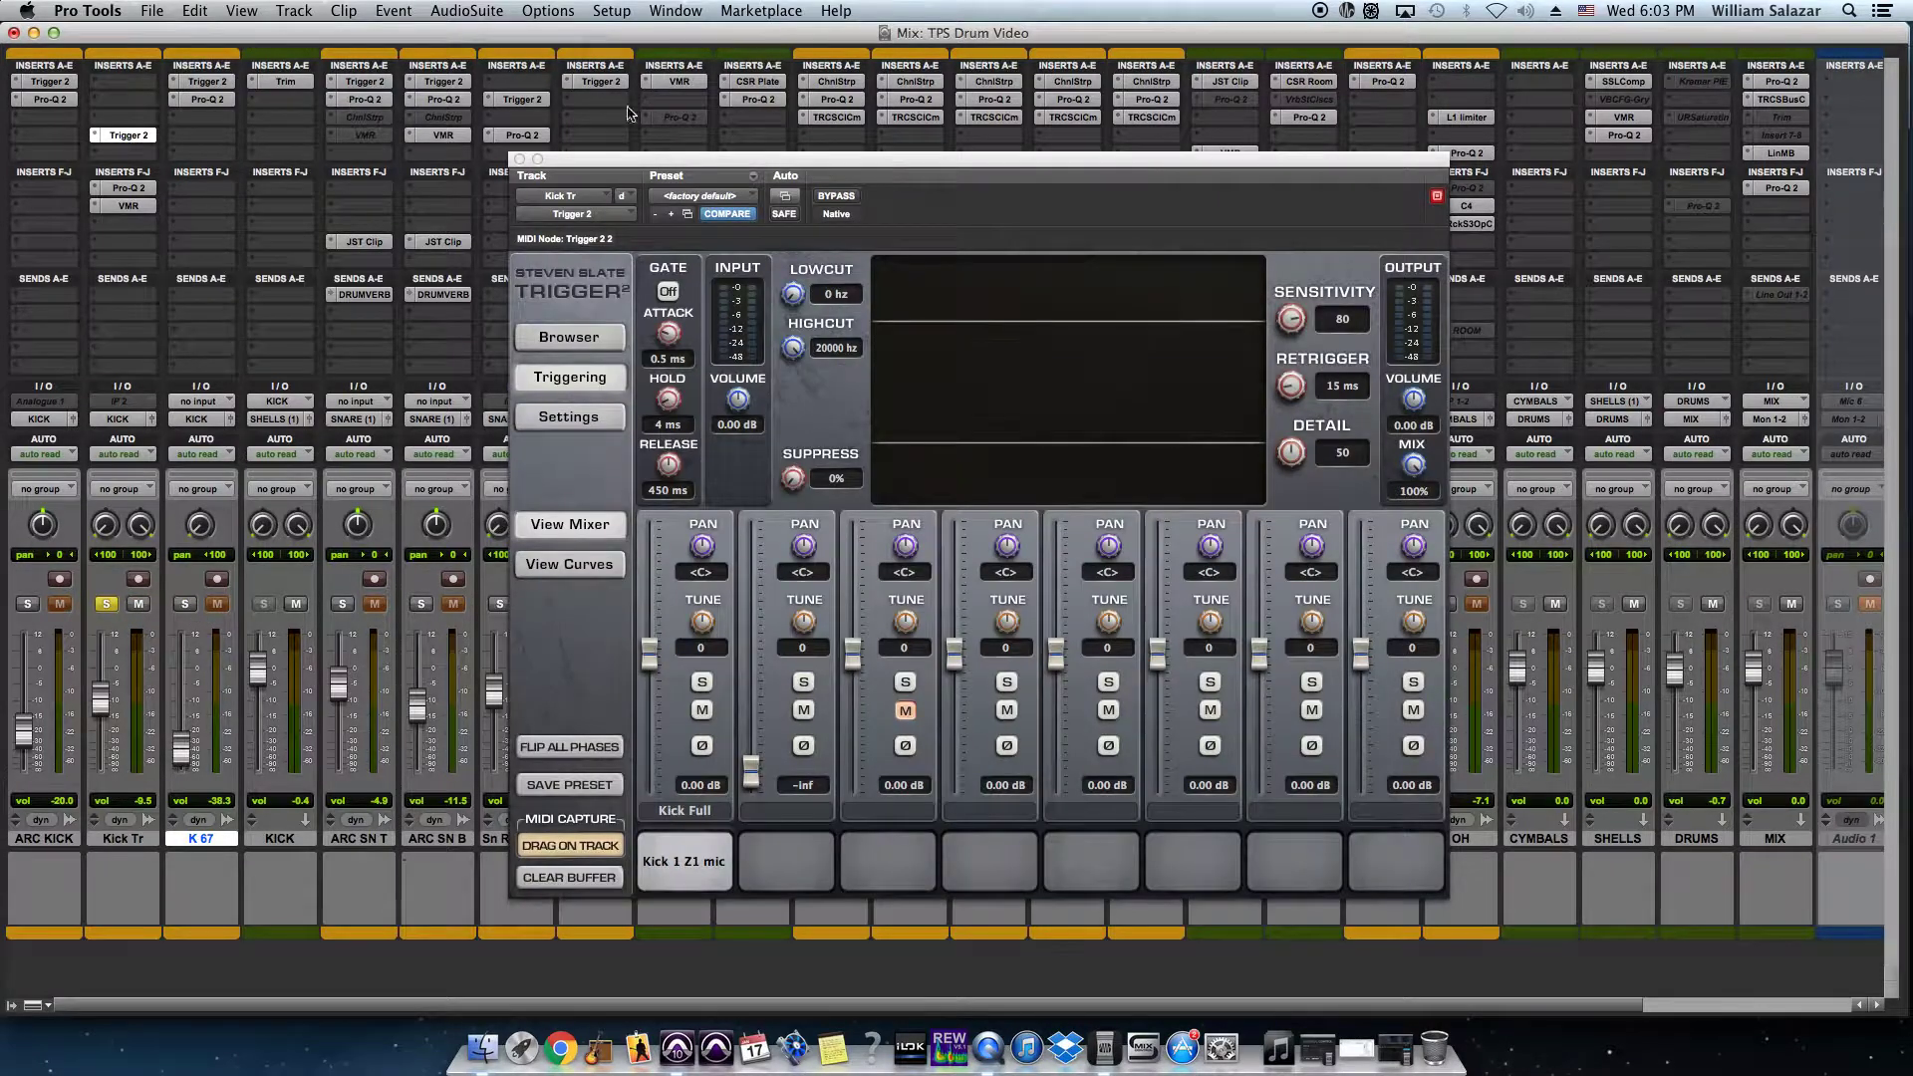
drag(842, 156, 829, 84)
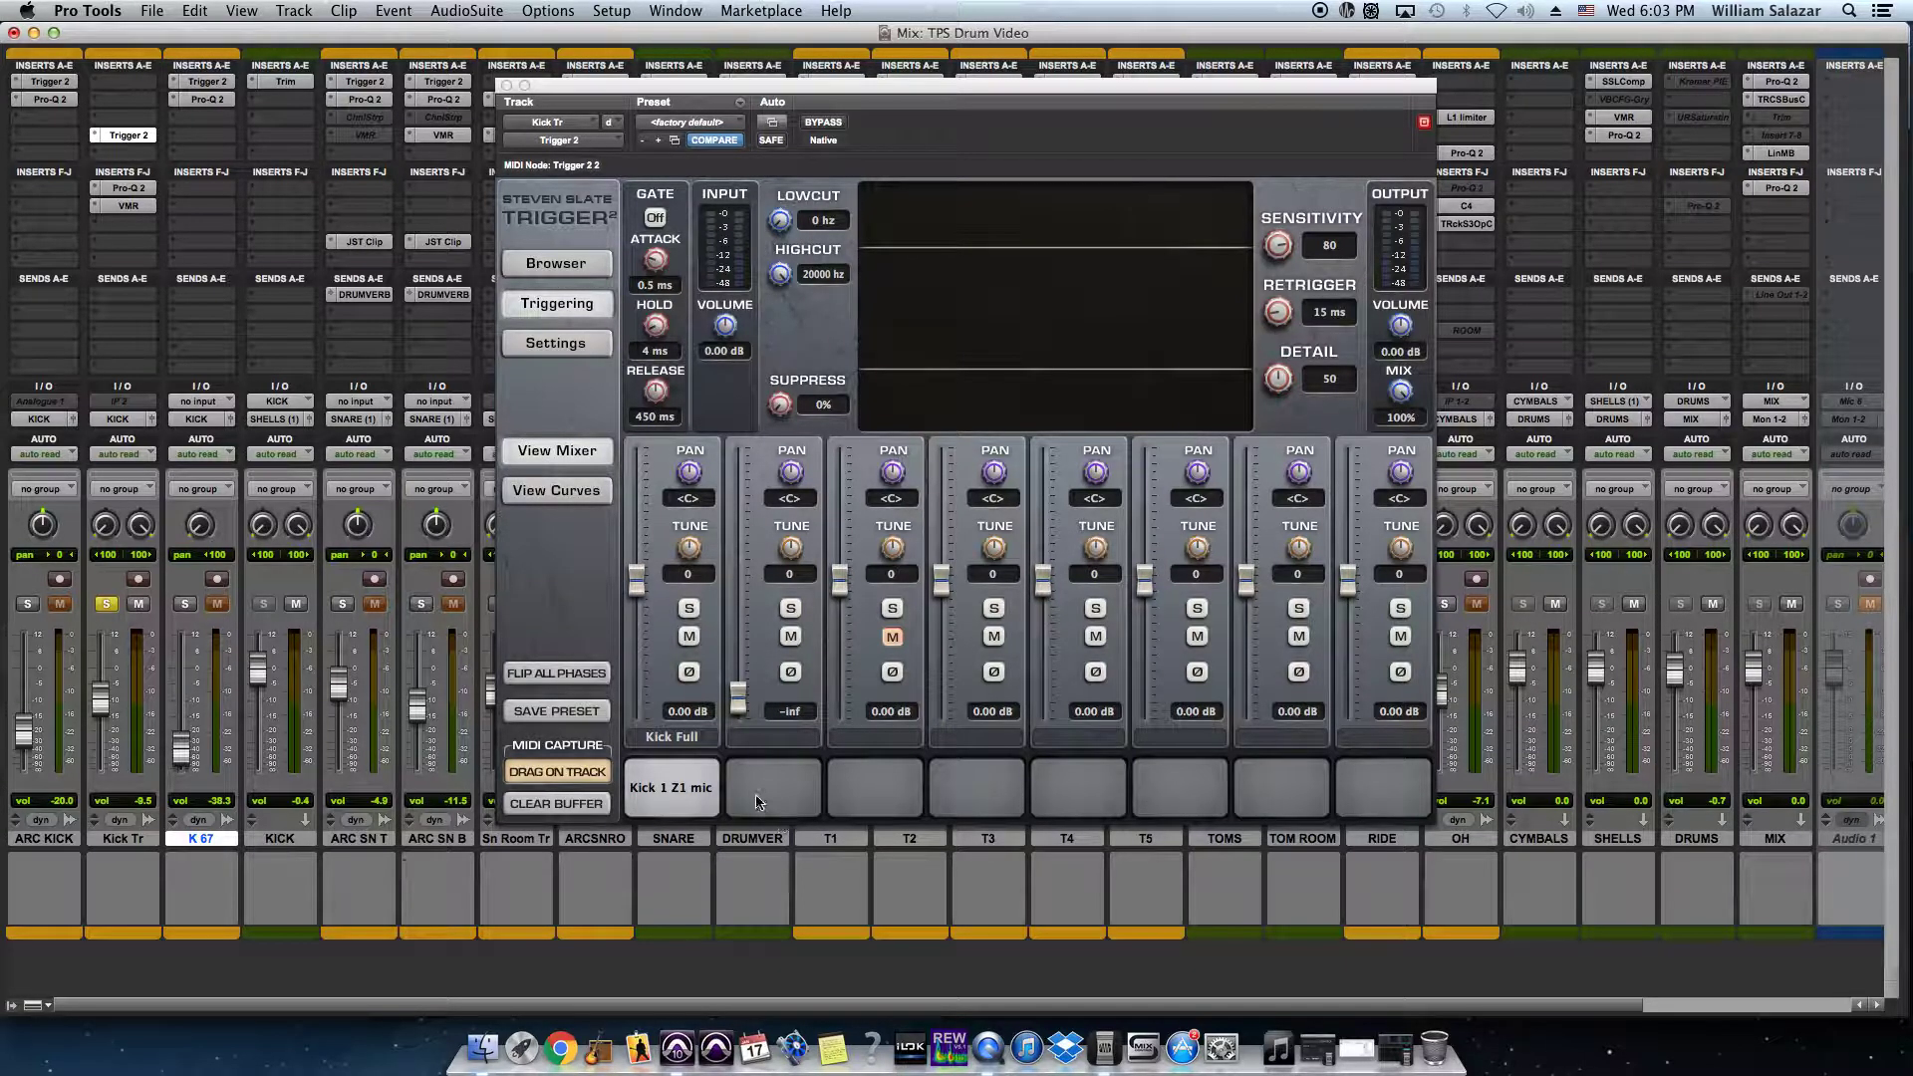
click(682, 802)
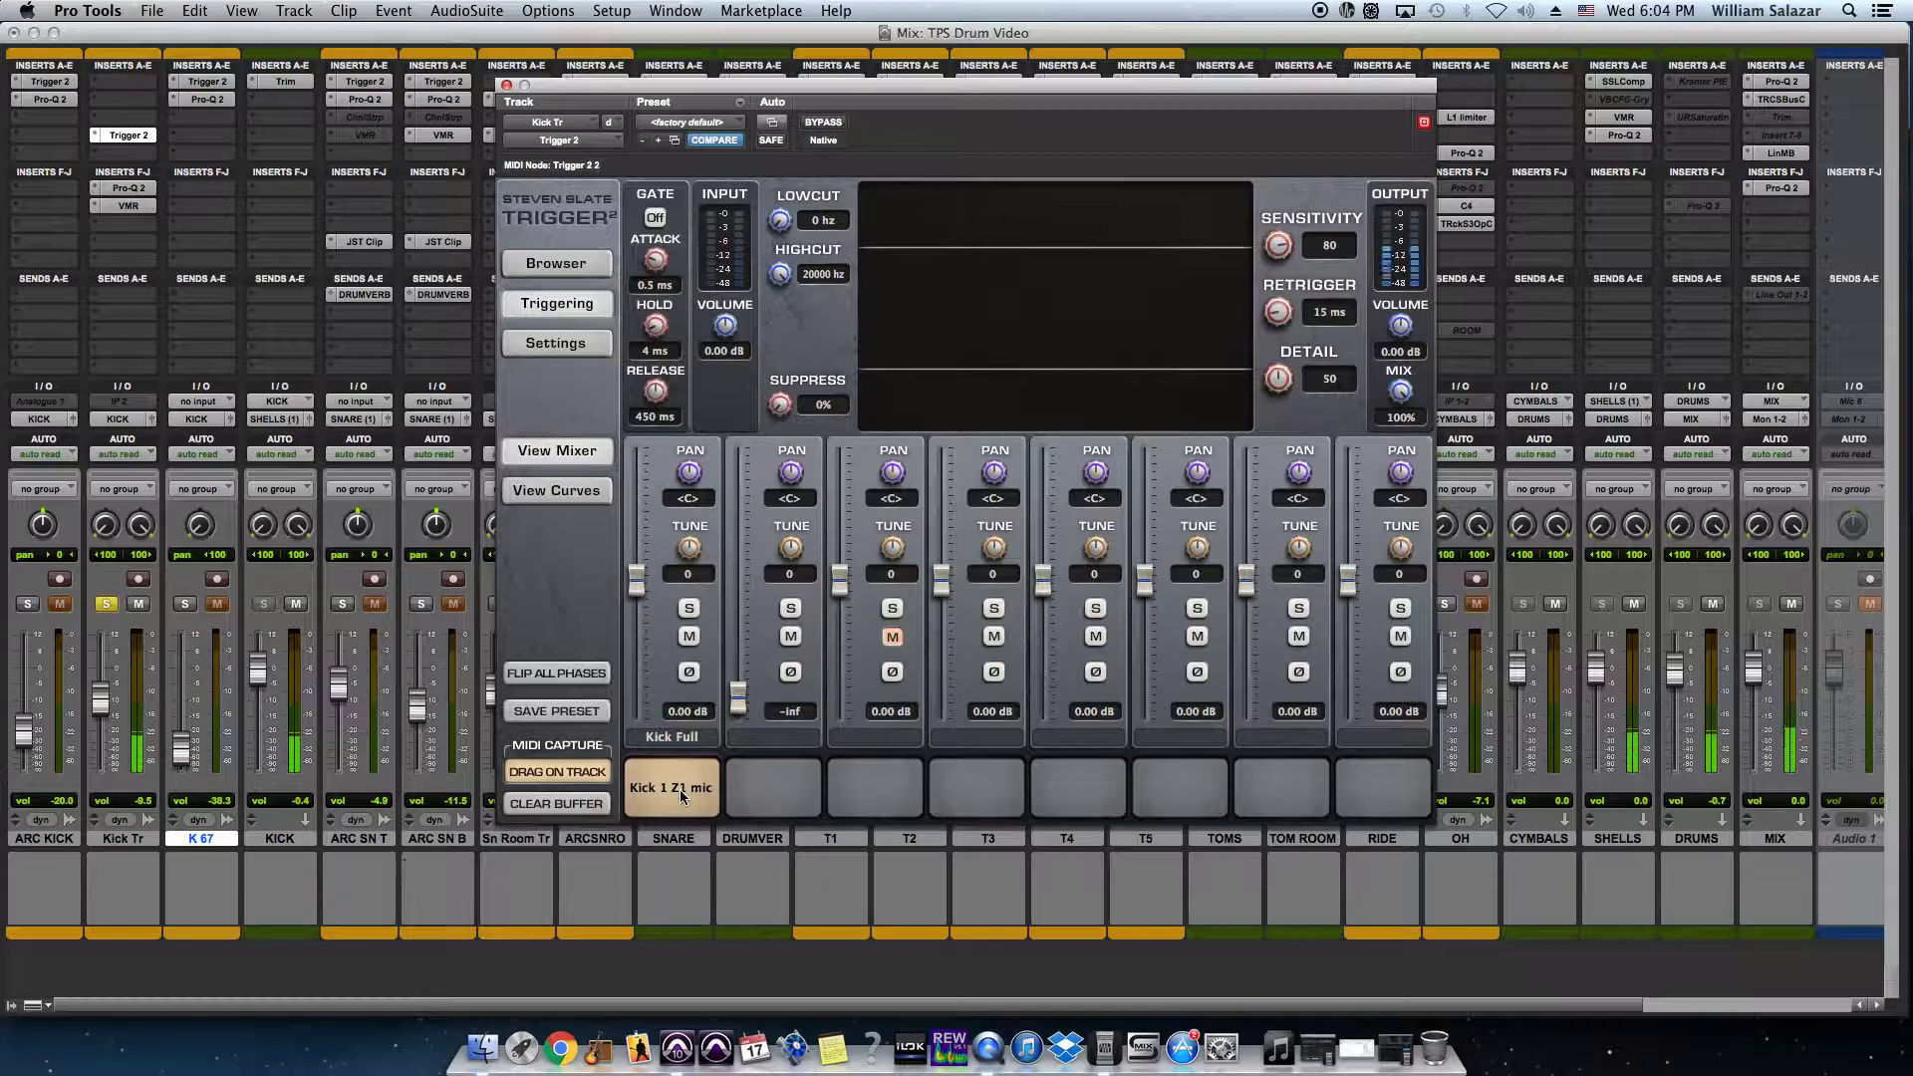
Step: Open Kick Tr's Pro-Q 2 and examine its cut bands with playback on and off, selecting the highest-frequency active bell band
click(129, 188)
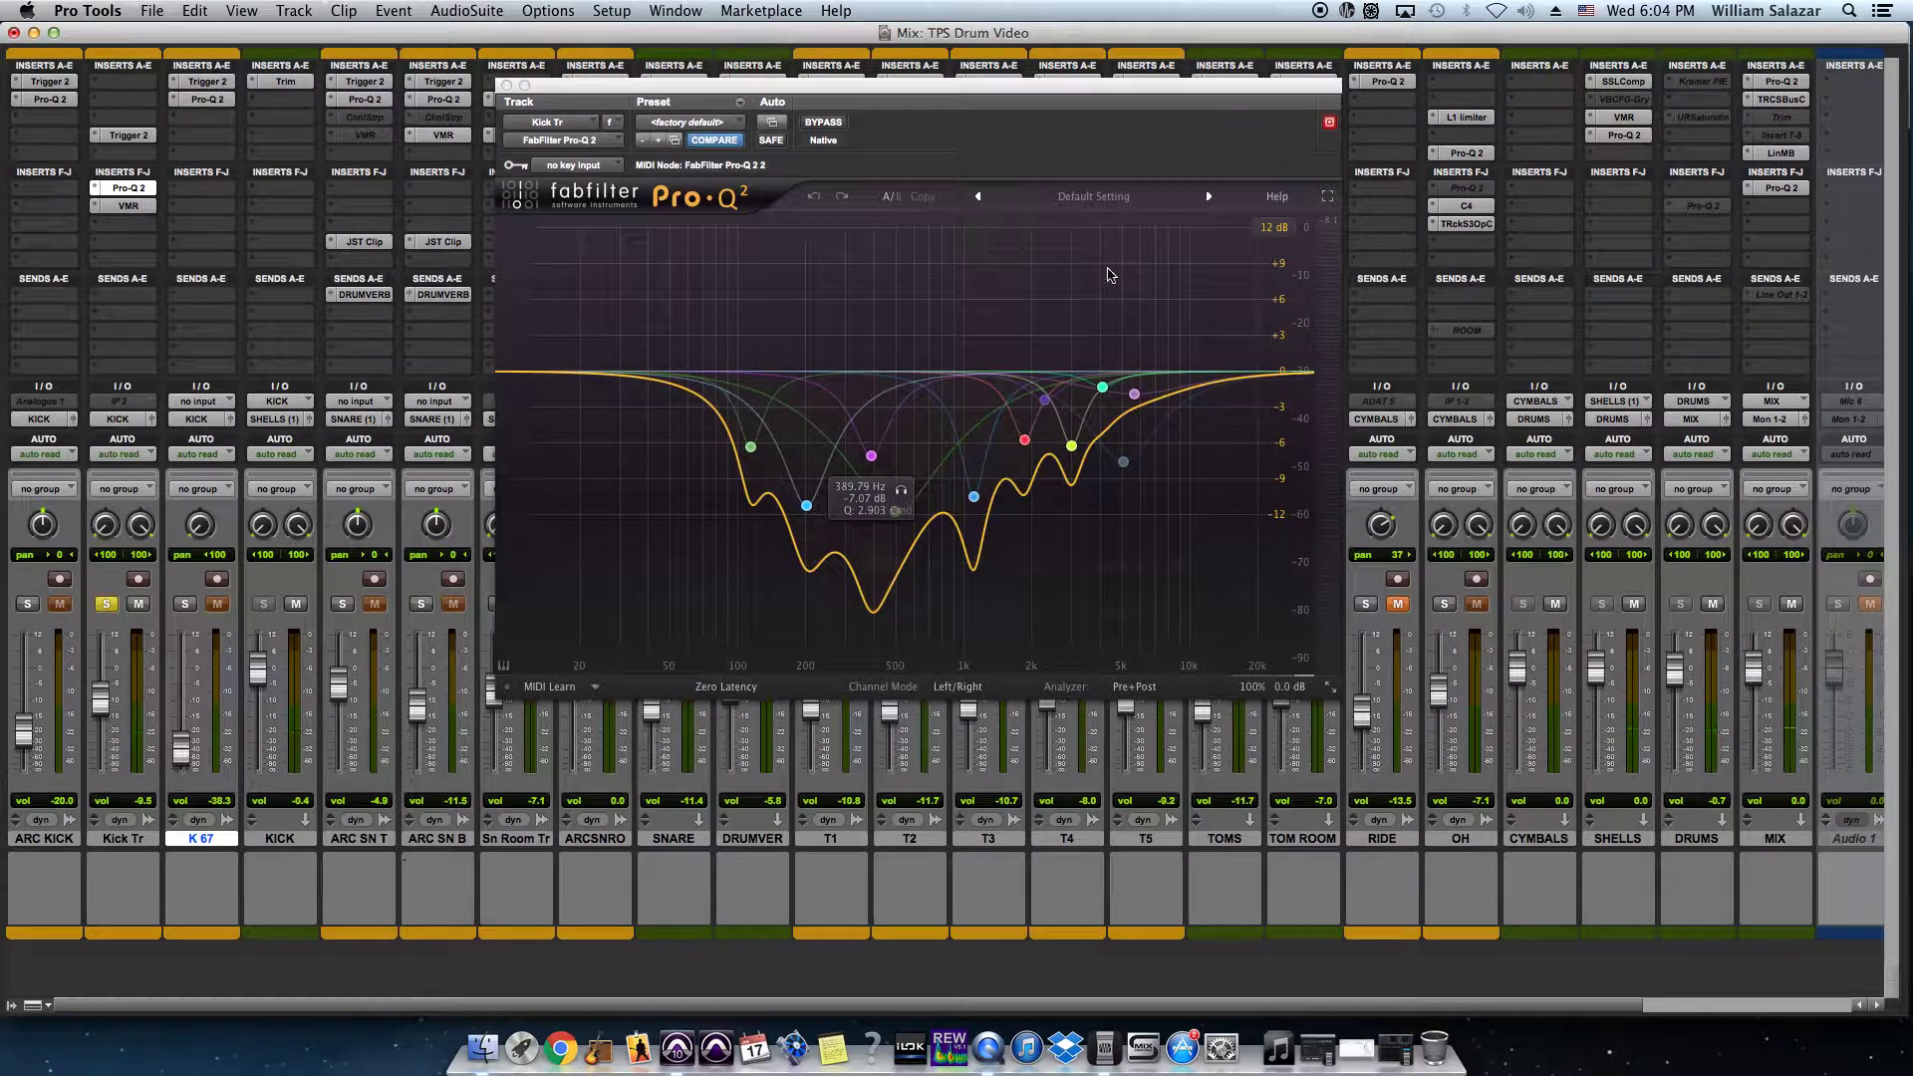
key(space)
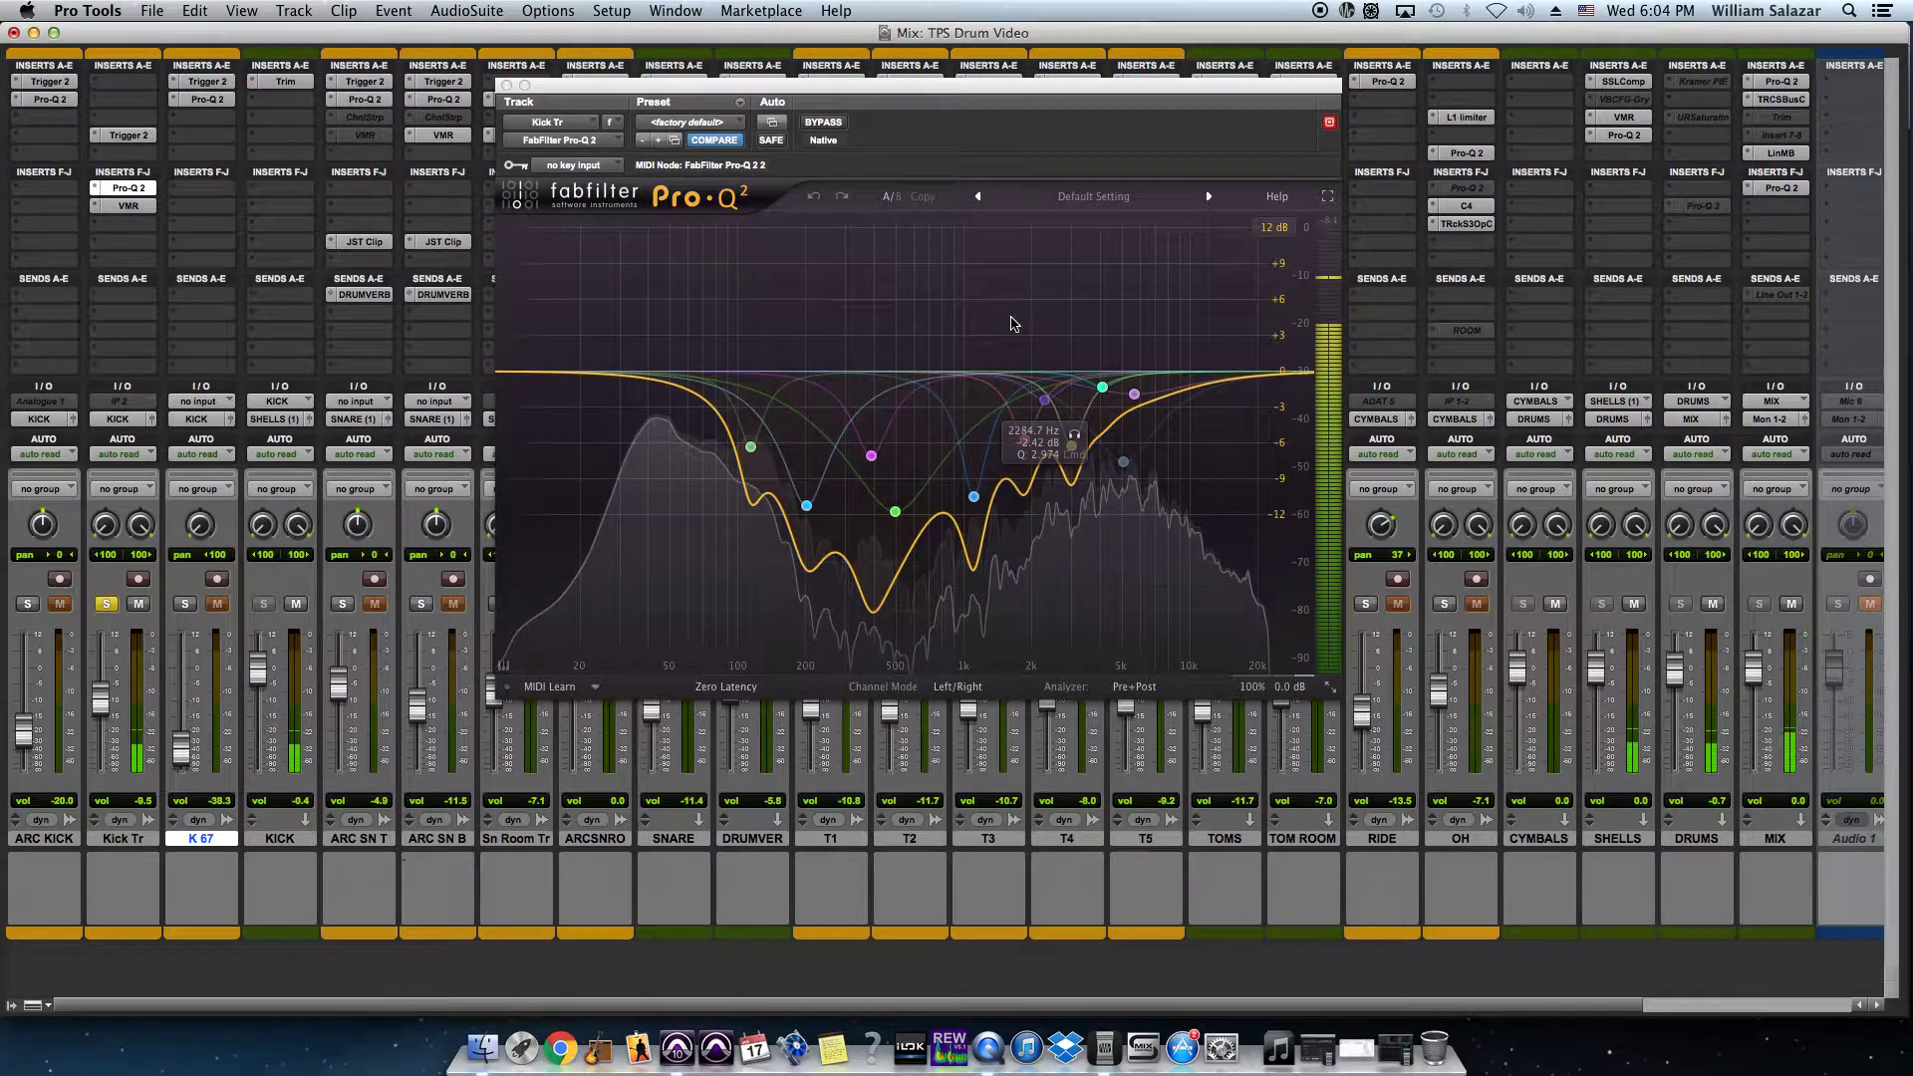
key(space)
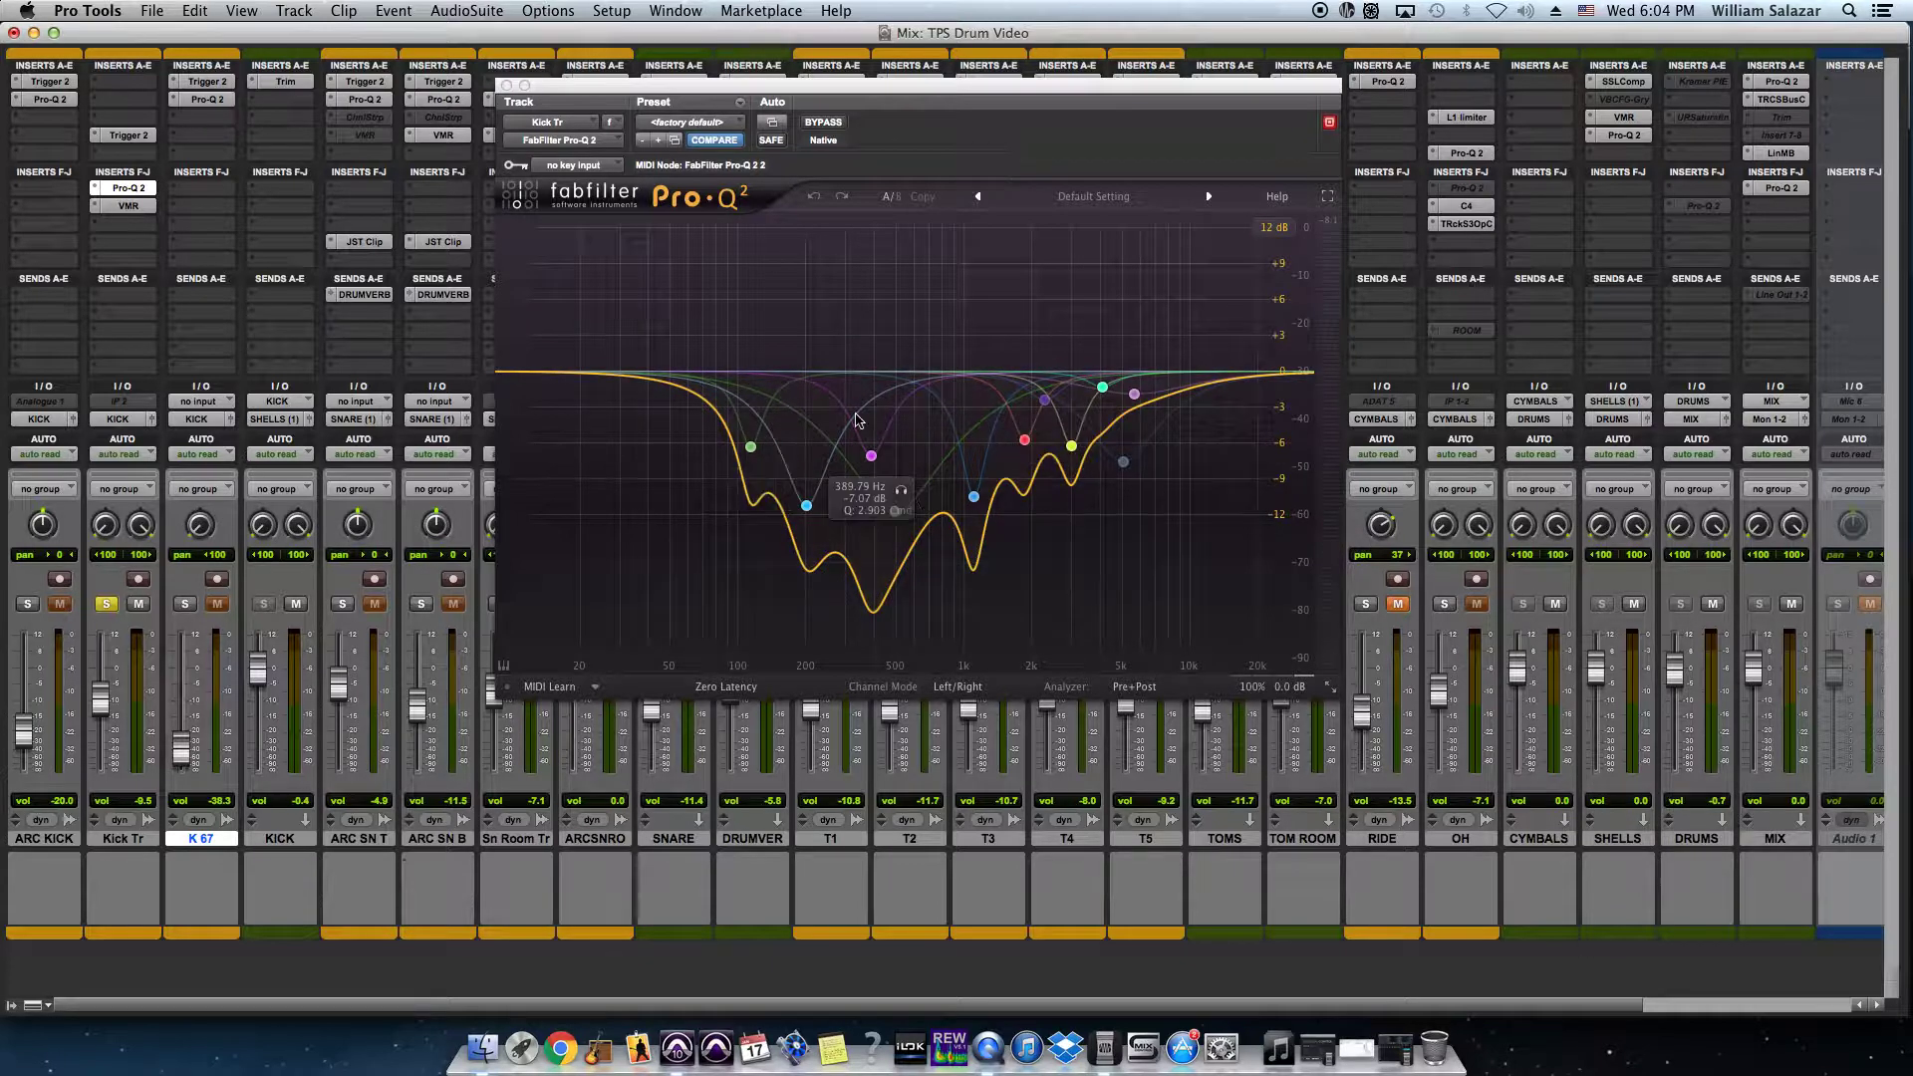
key(space)
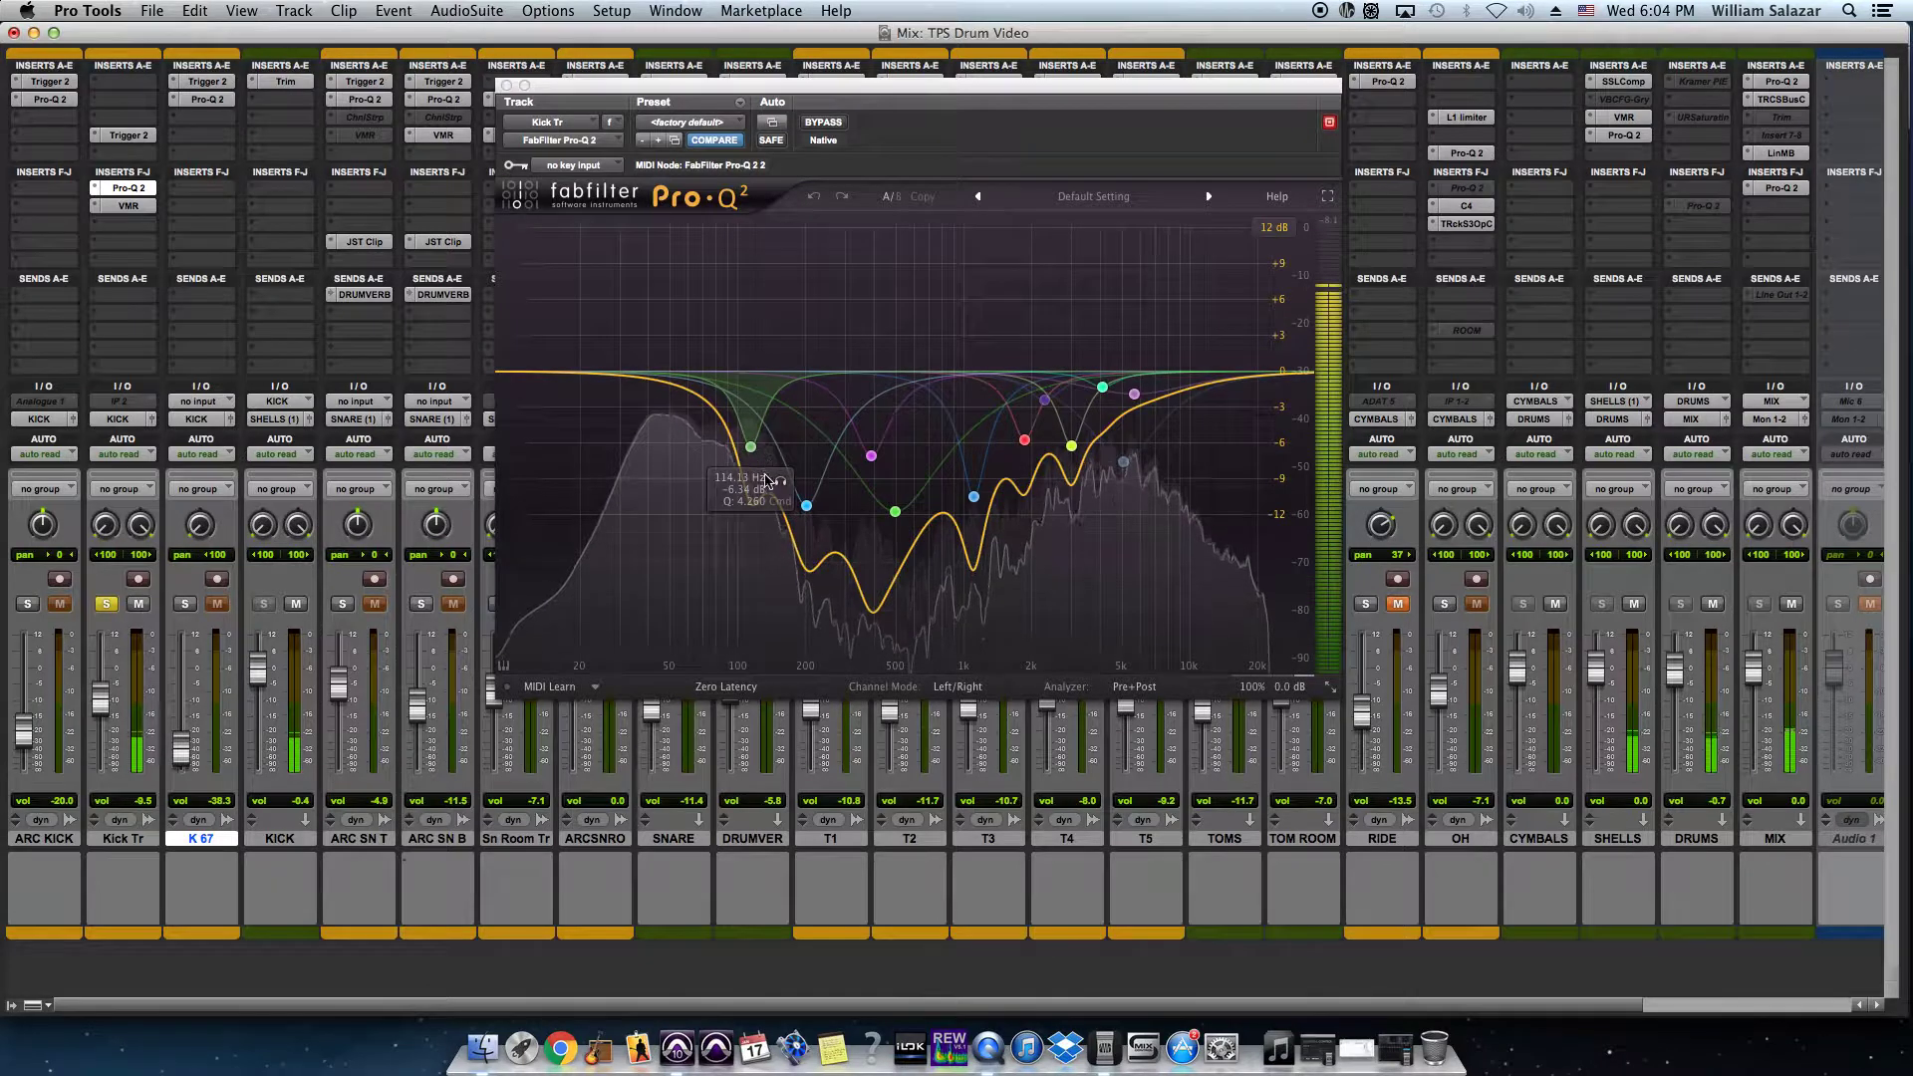
key(space)
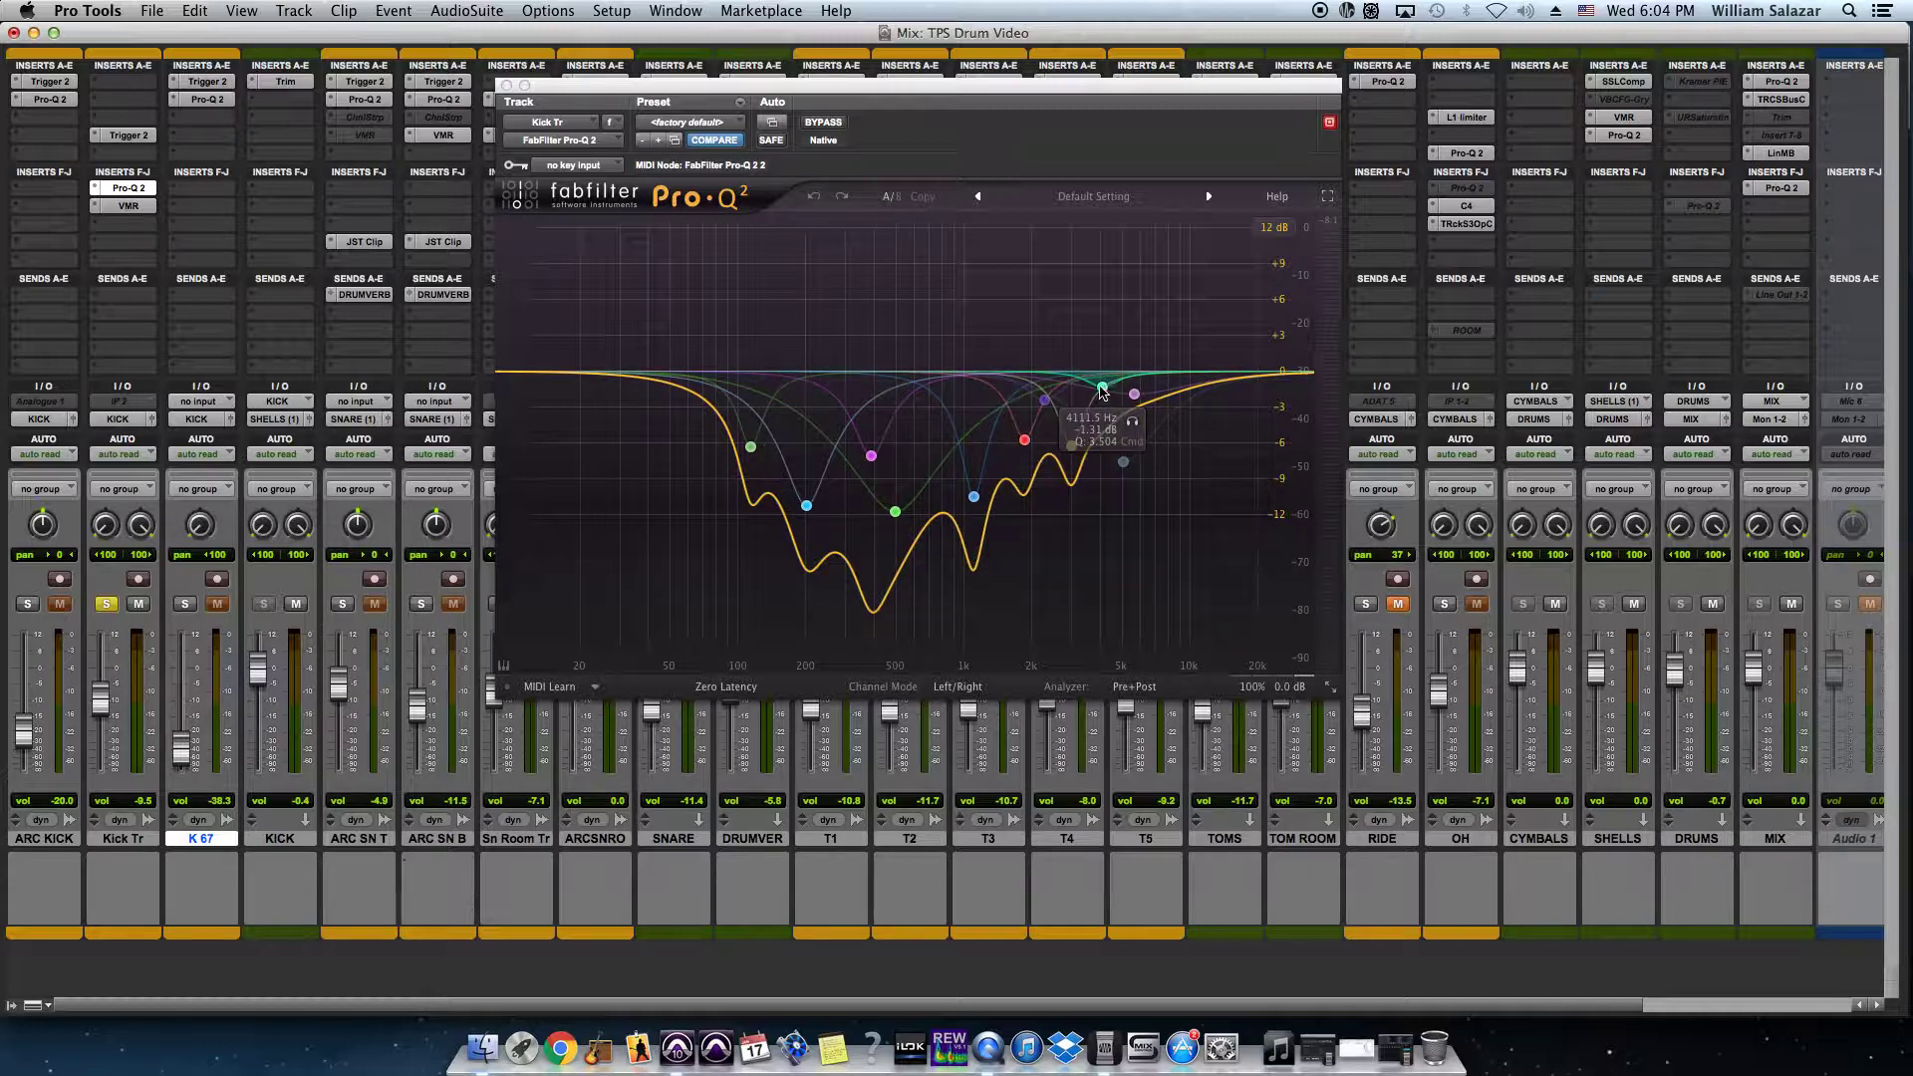
click(1136, 396)
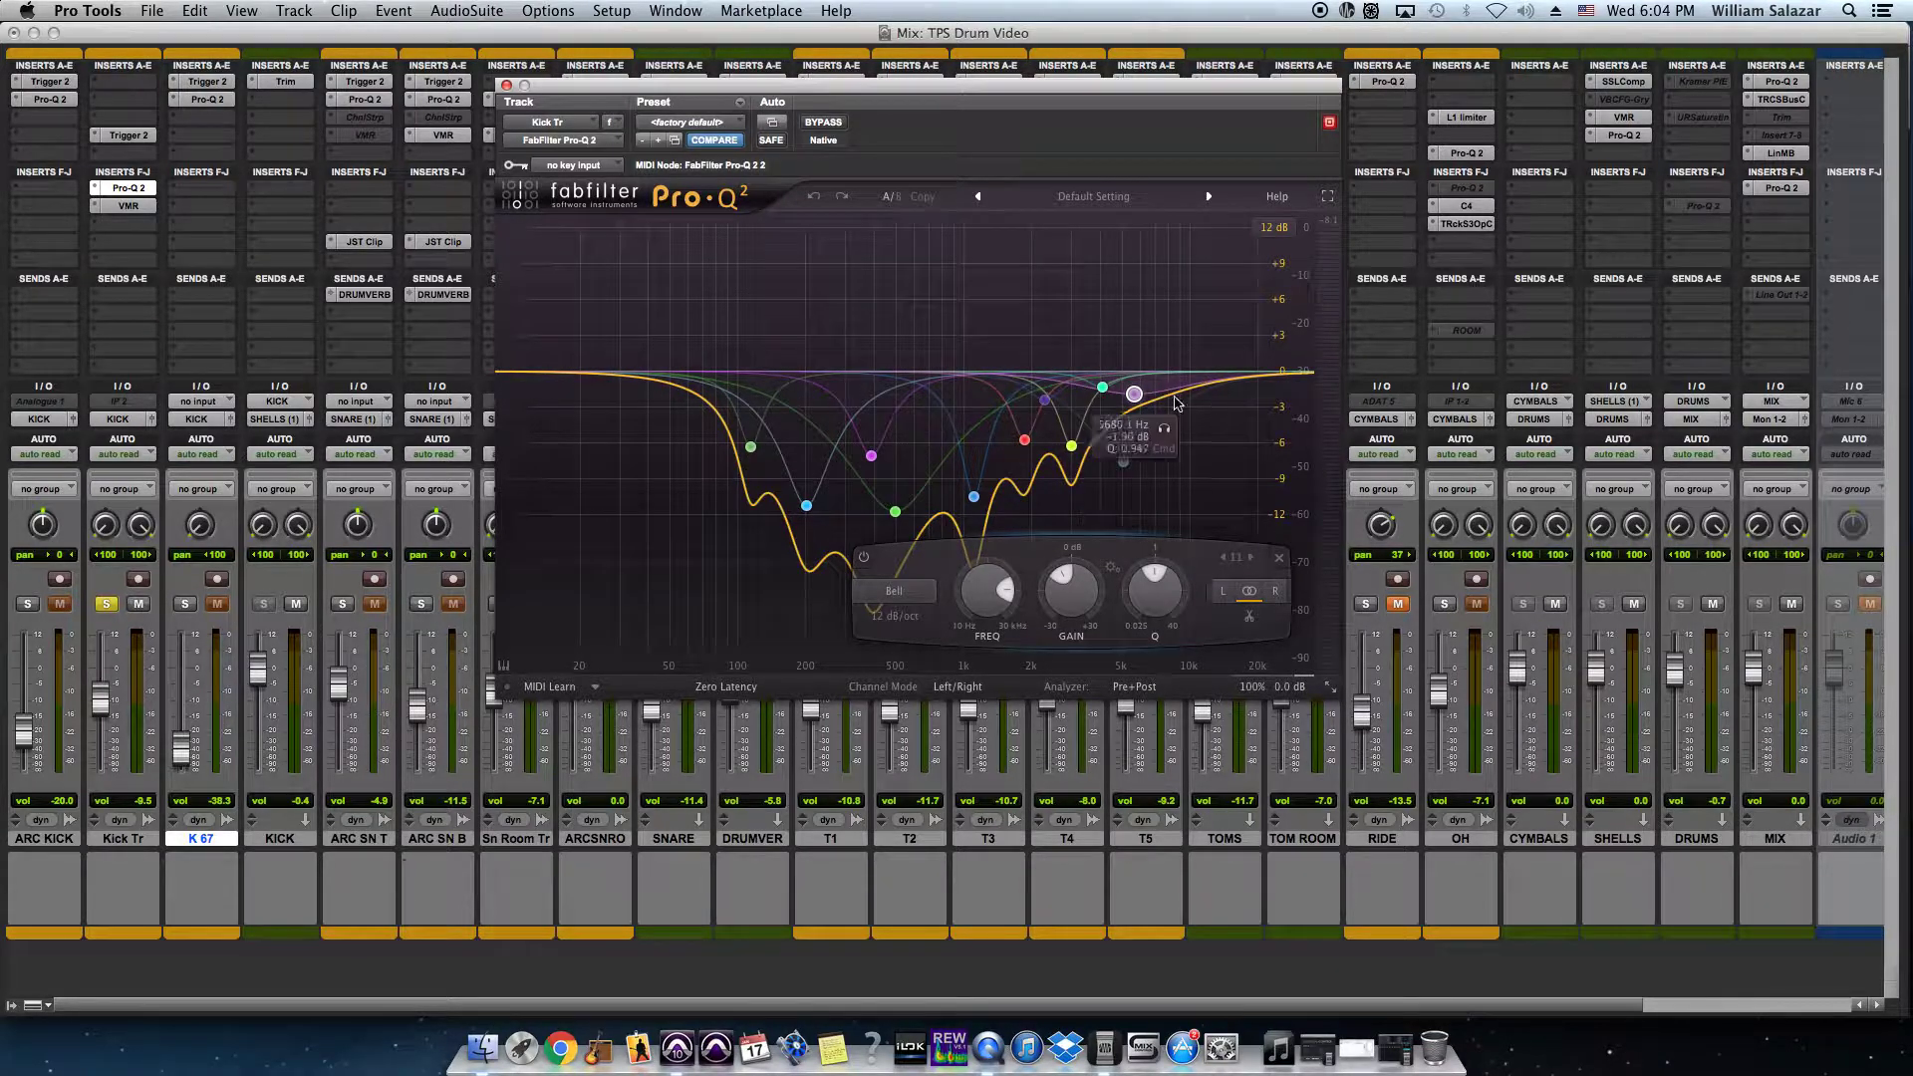
Step: Compare the soloed Kick Tr track with its Pro-Q 2 bypassed and active during playback
click(28, 609)
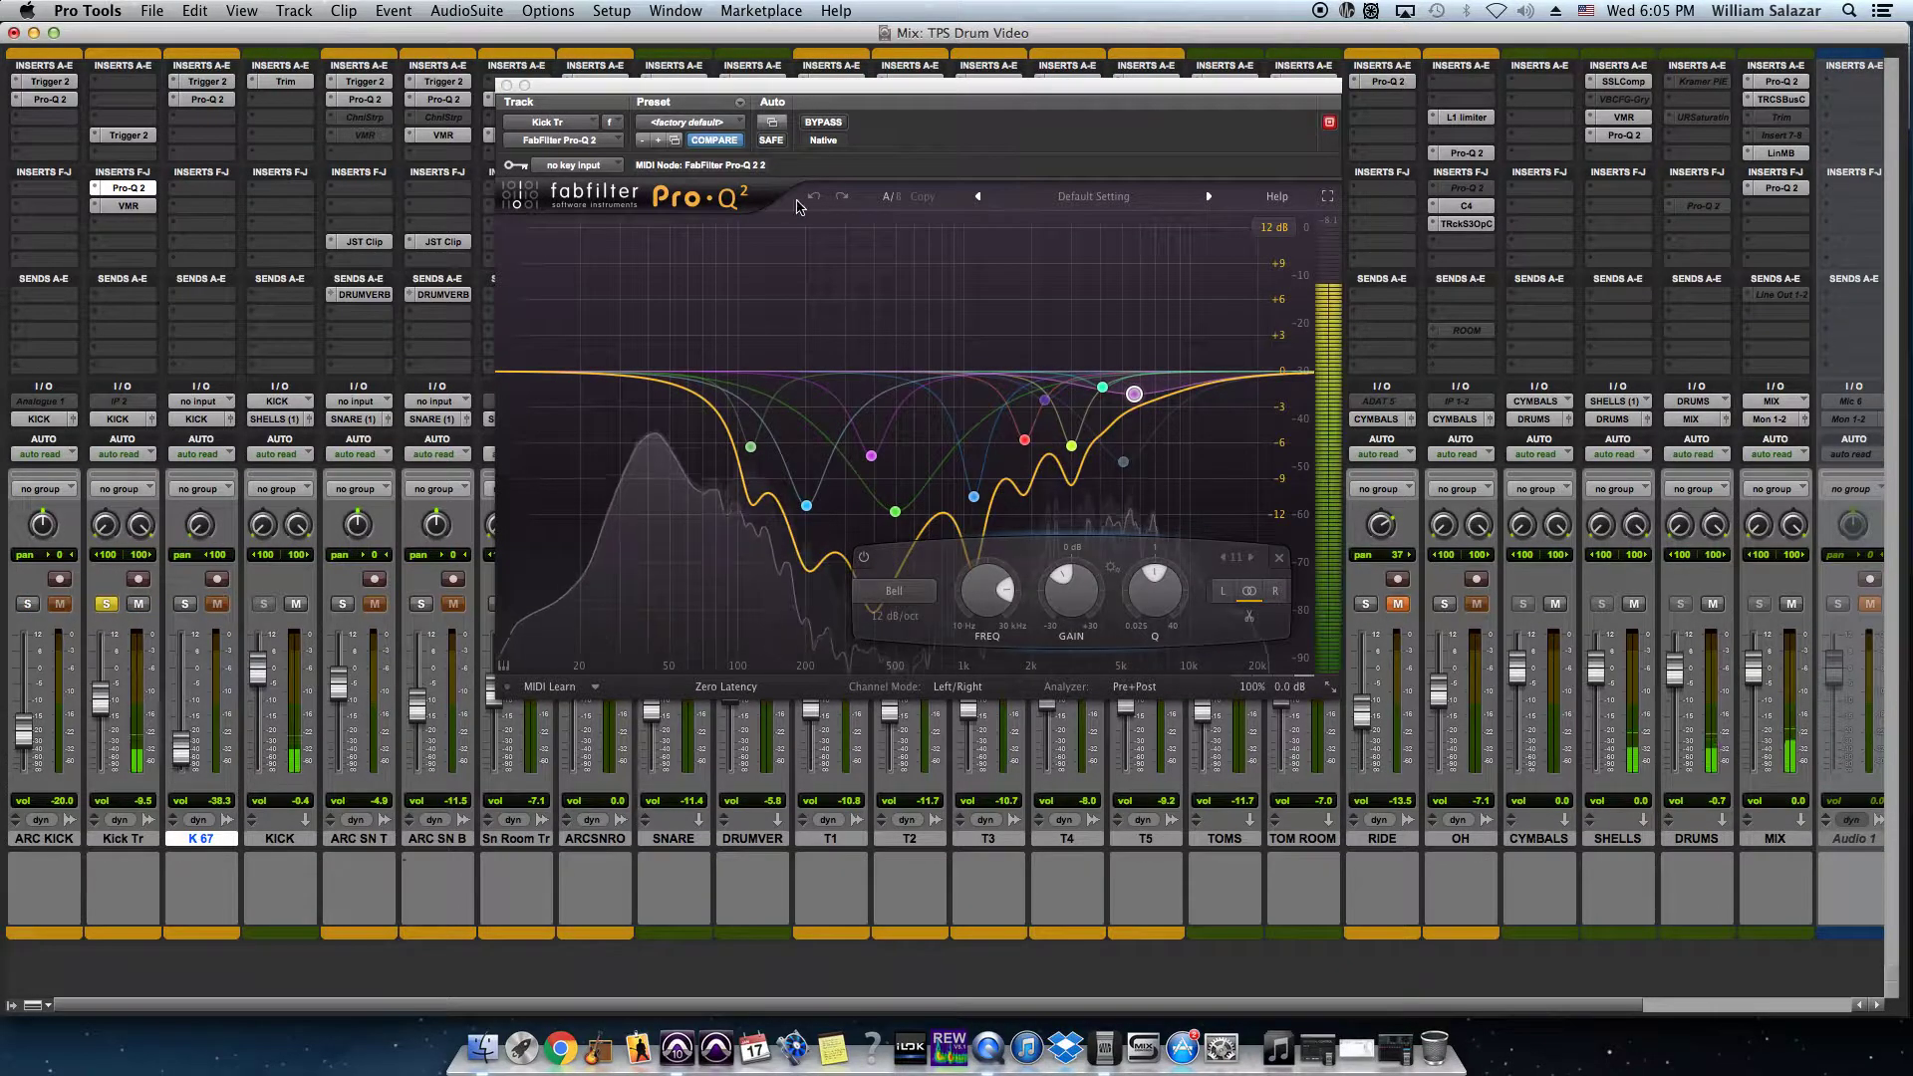
click(825, 123)
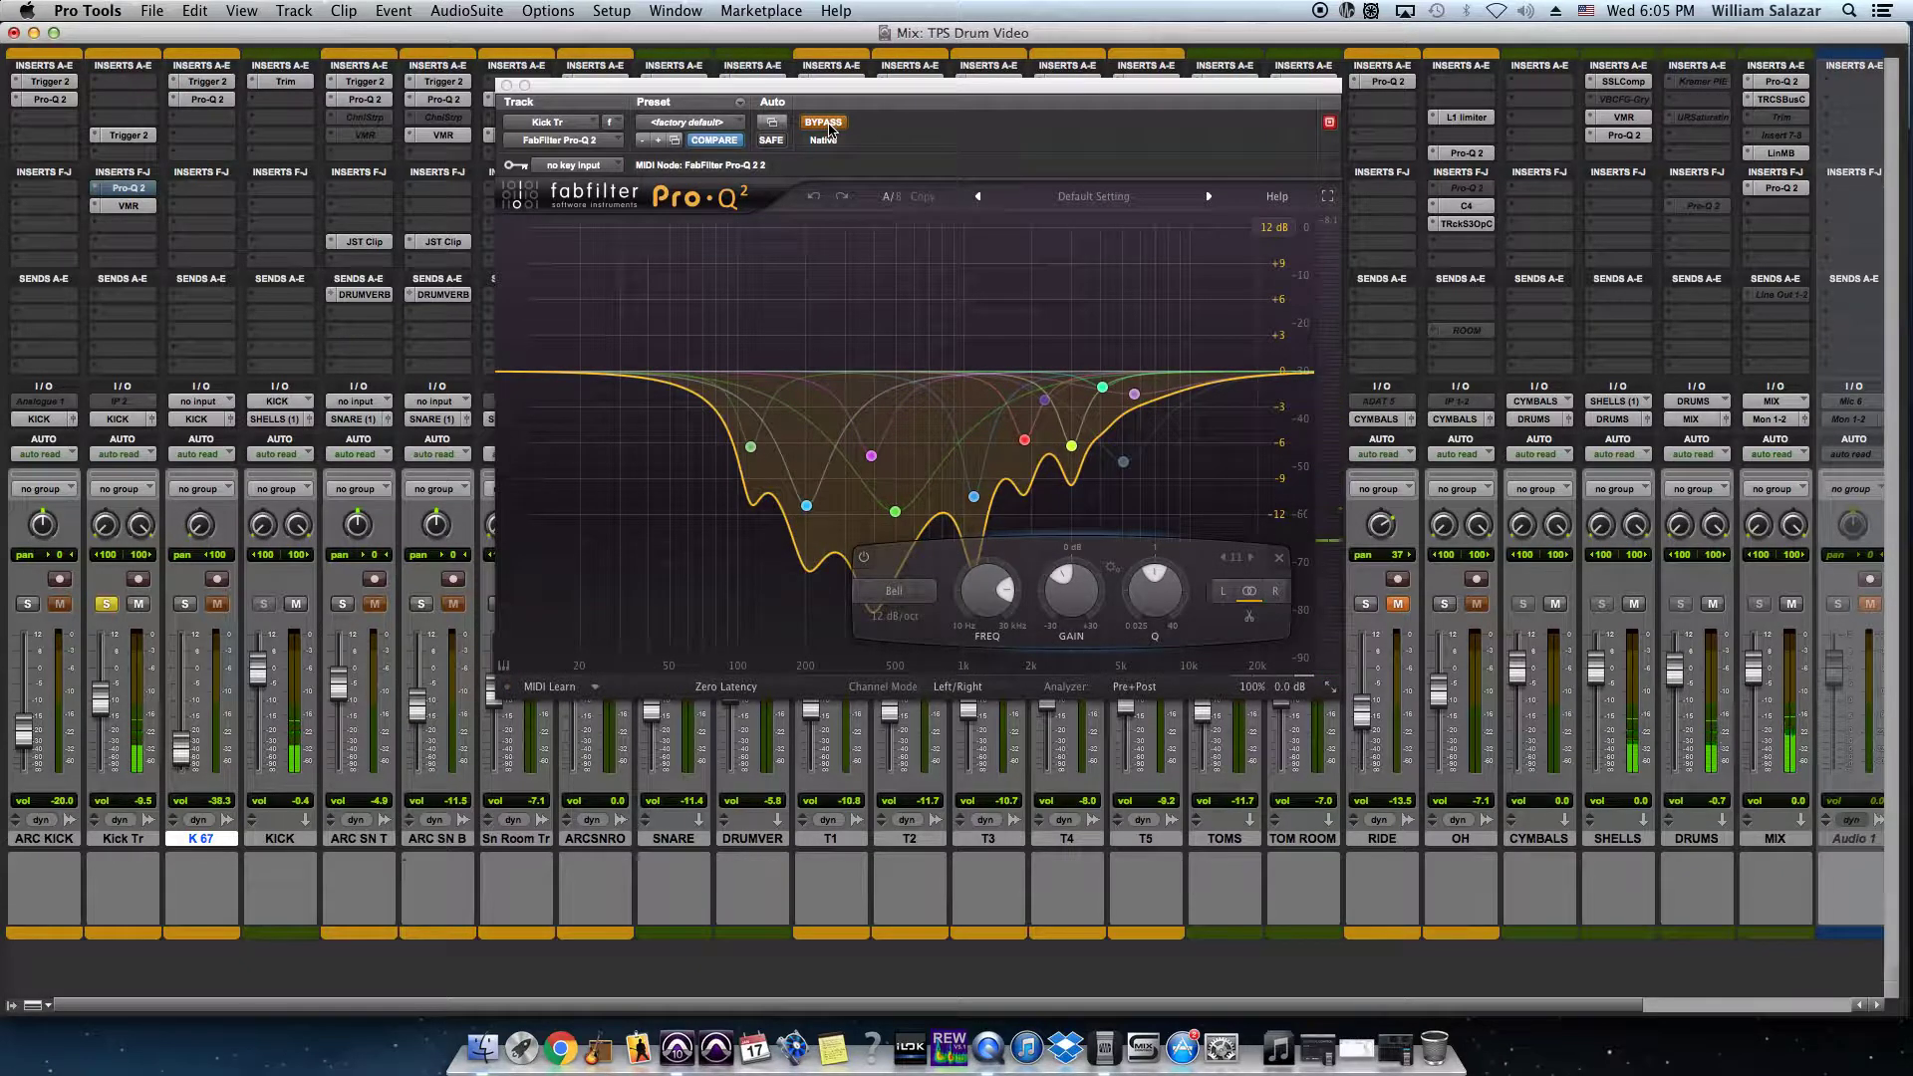
click(825, 123)
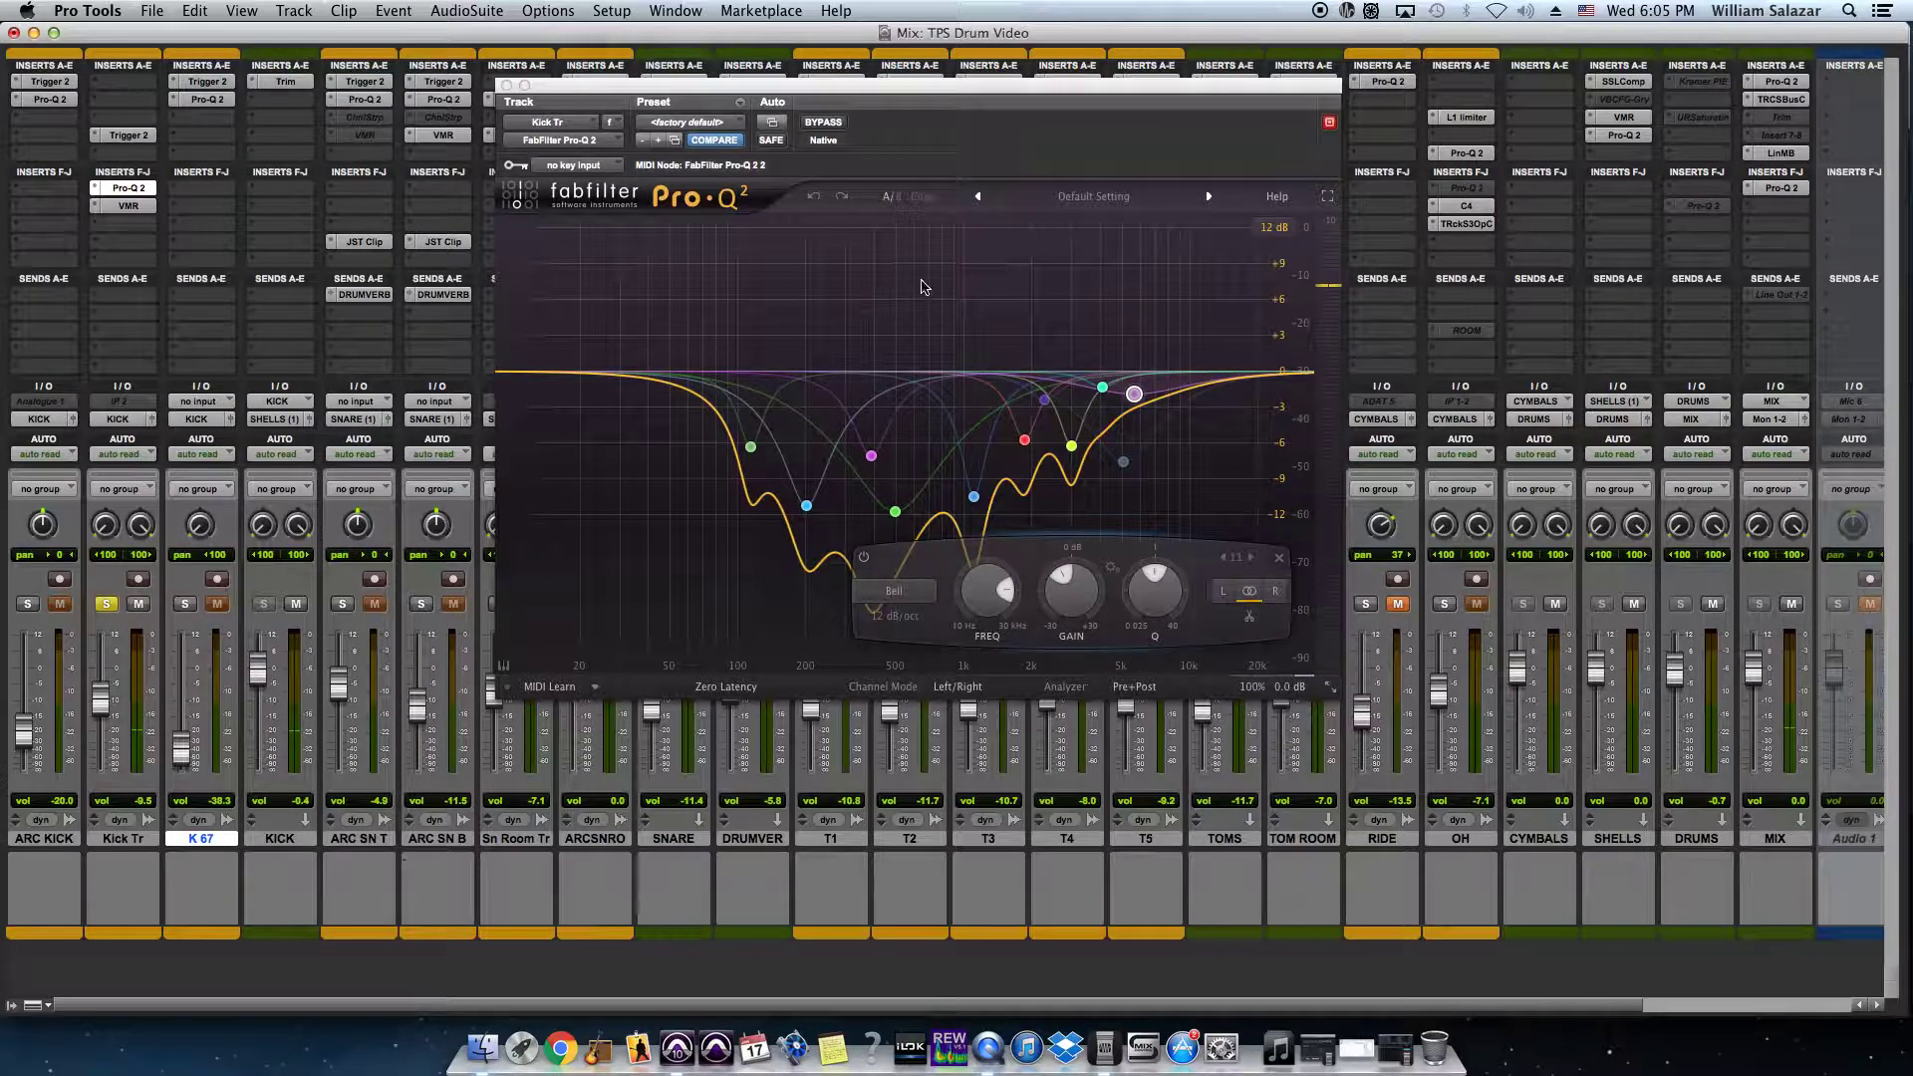
Step: Inspect the low, mid and high cut bands of Kick Tr's Pro-Q 2 against the live spectrum, stopping playback at the end
mouse_move(855, 378)
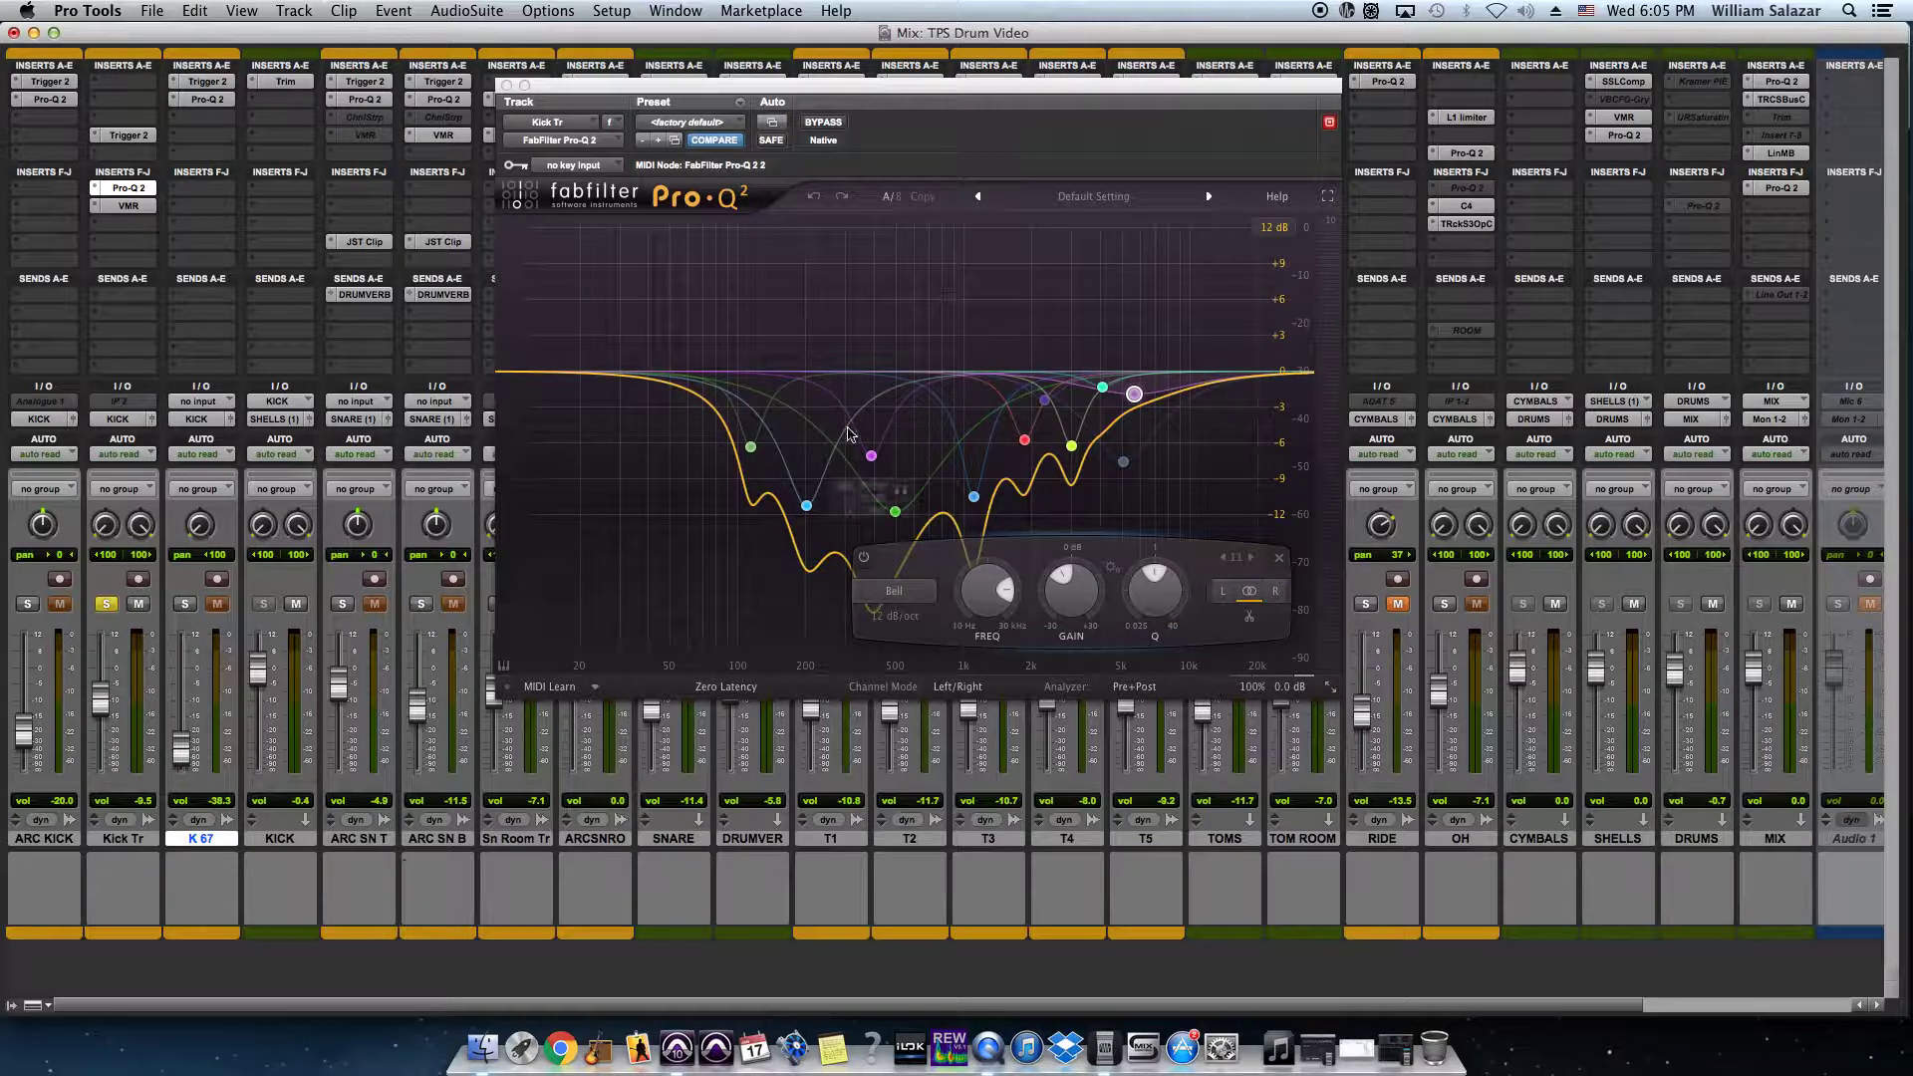
key(space)
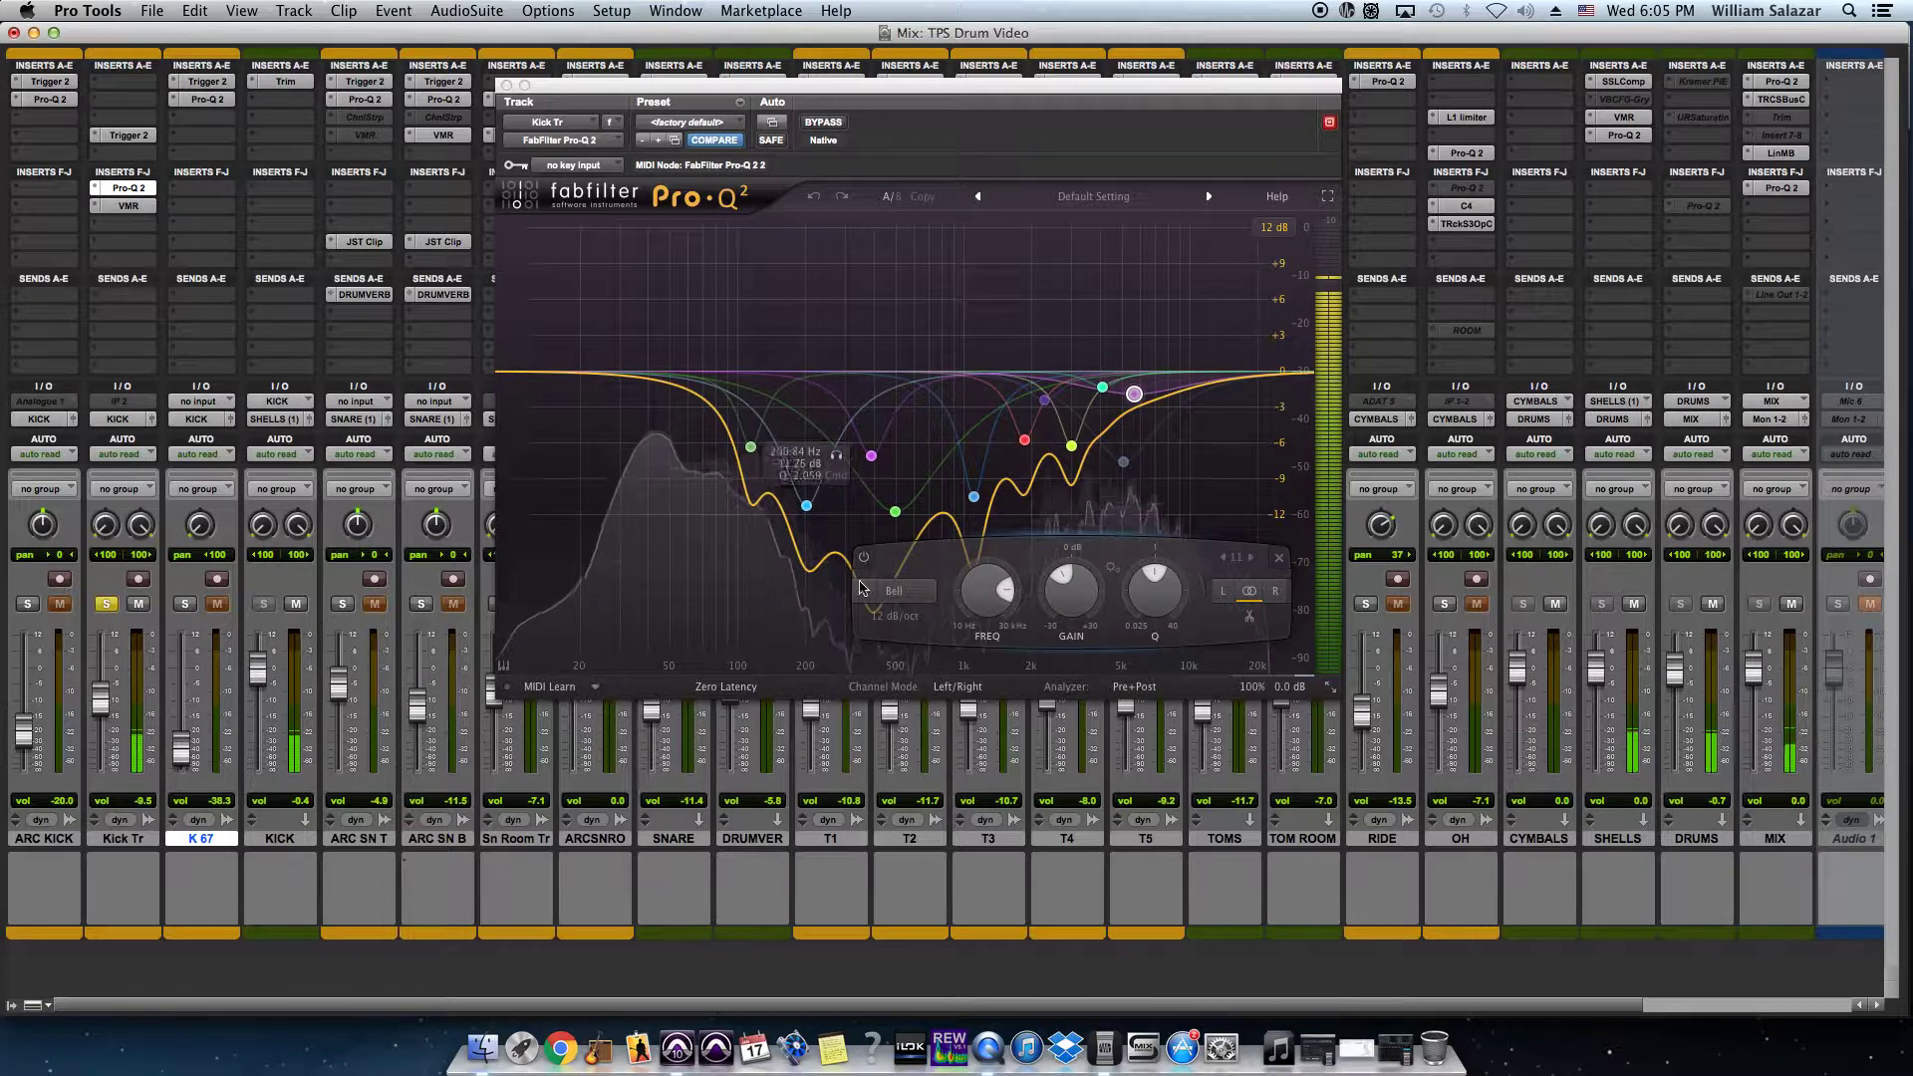
mouse_move(1109, 477)
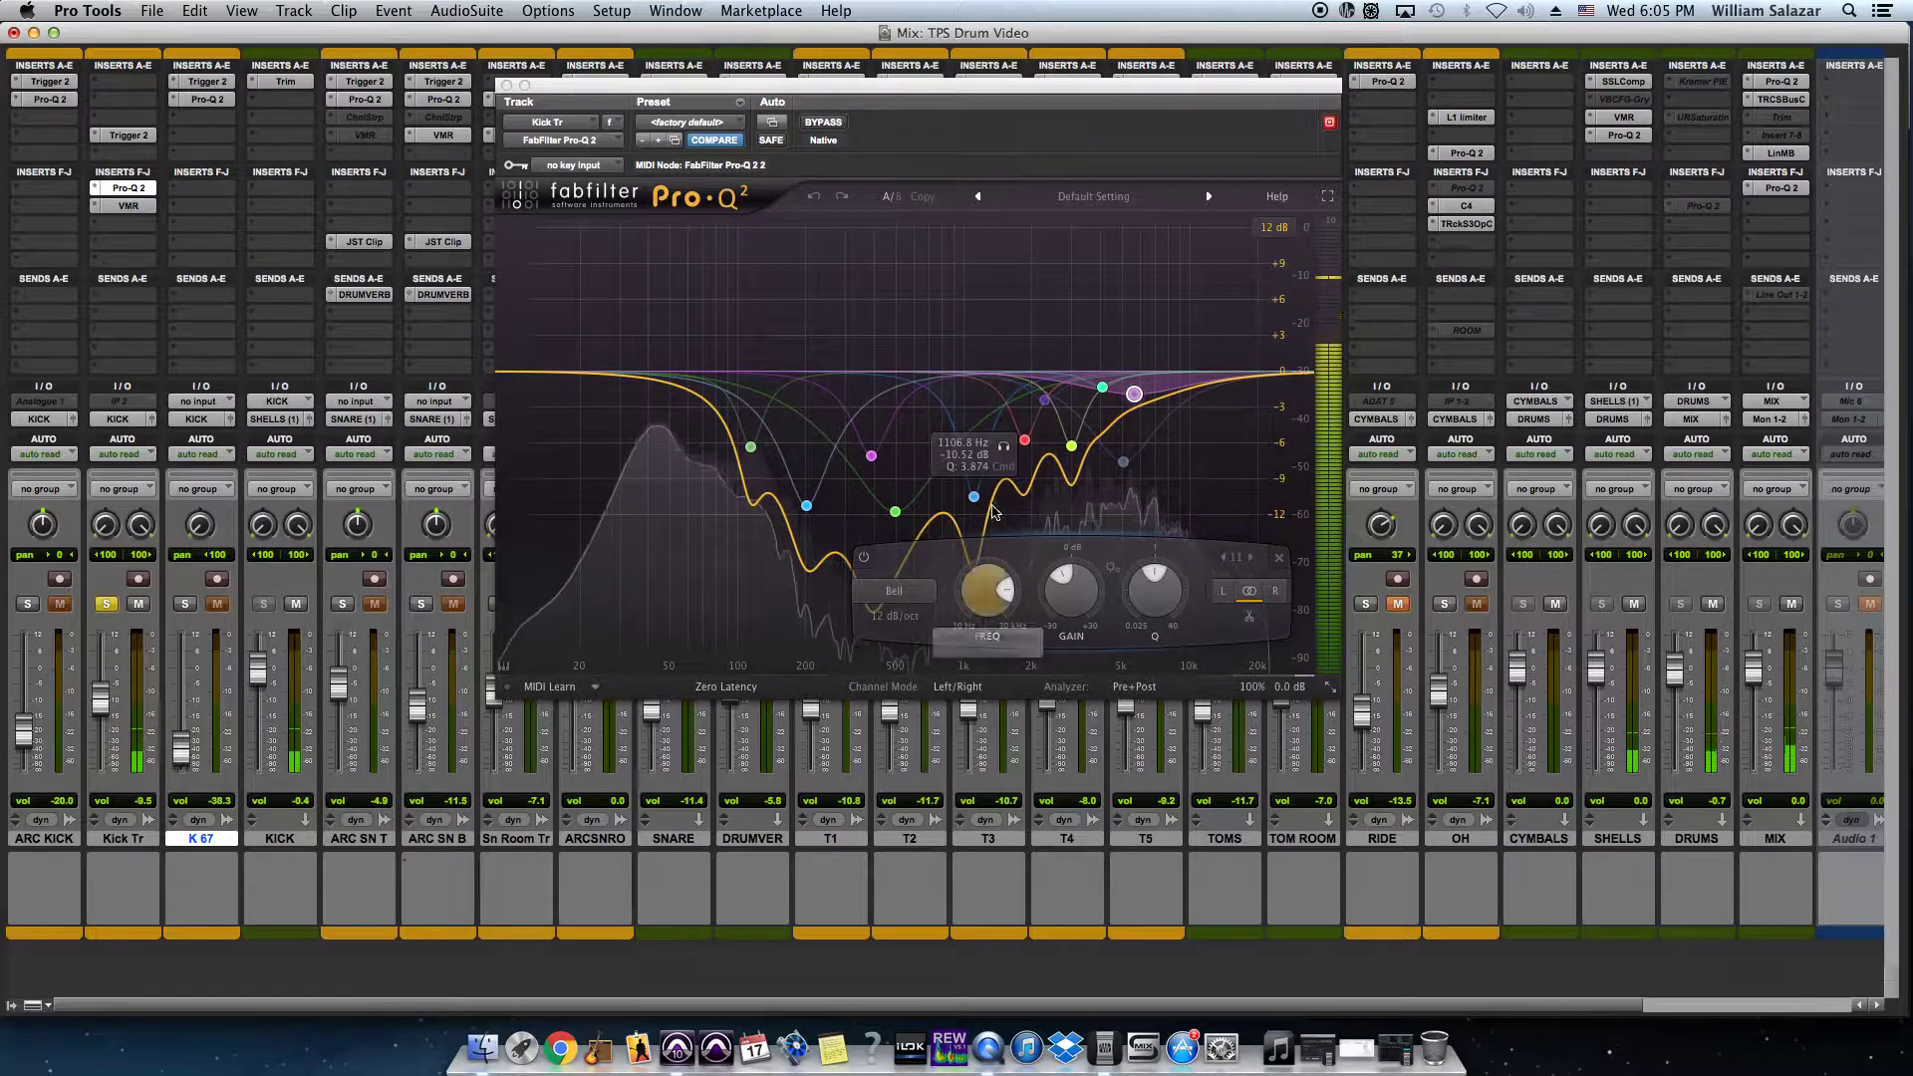
mouse_move(714, 510)
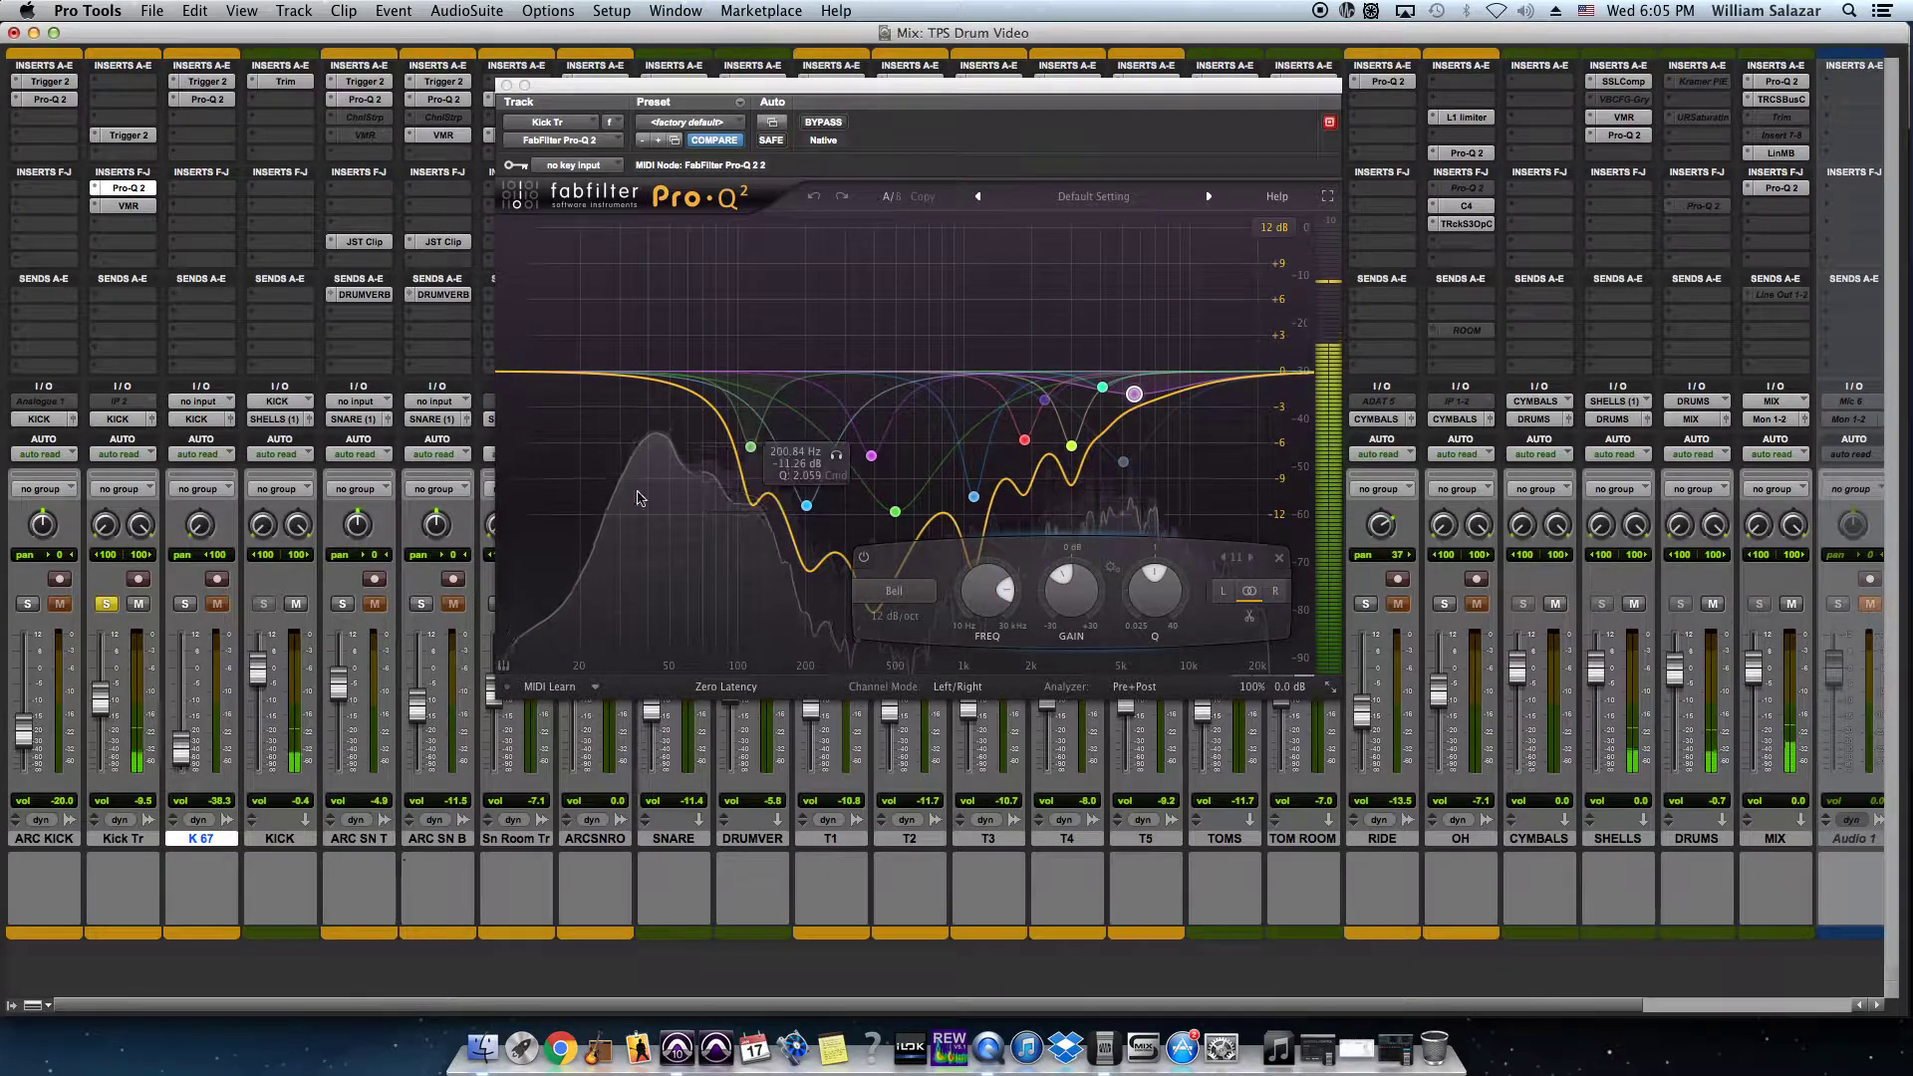
mouse_move(1100, 412)
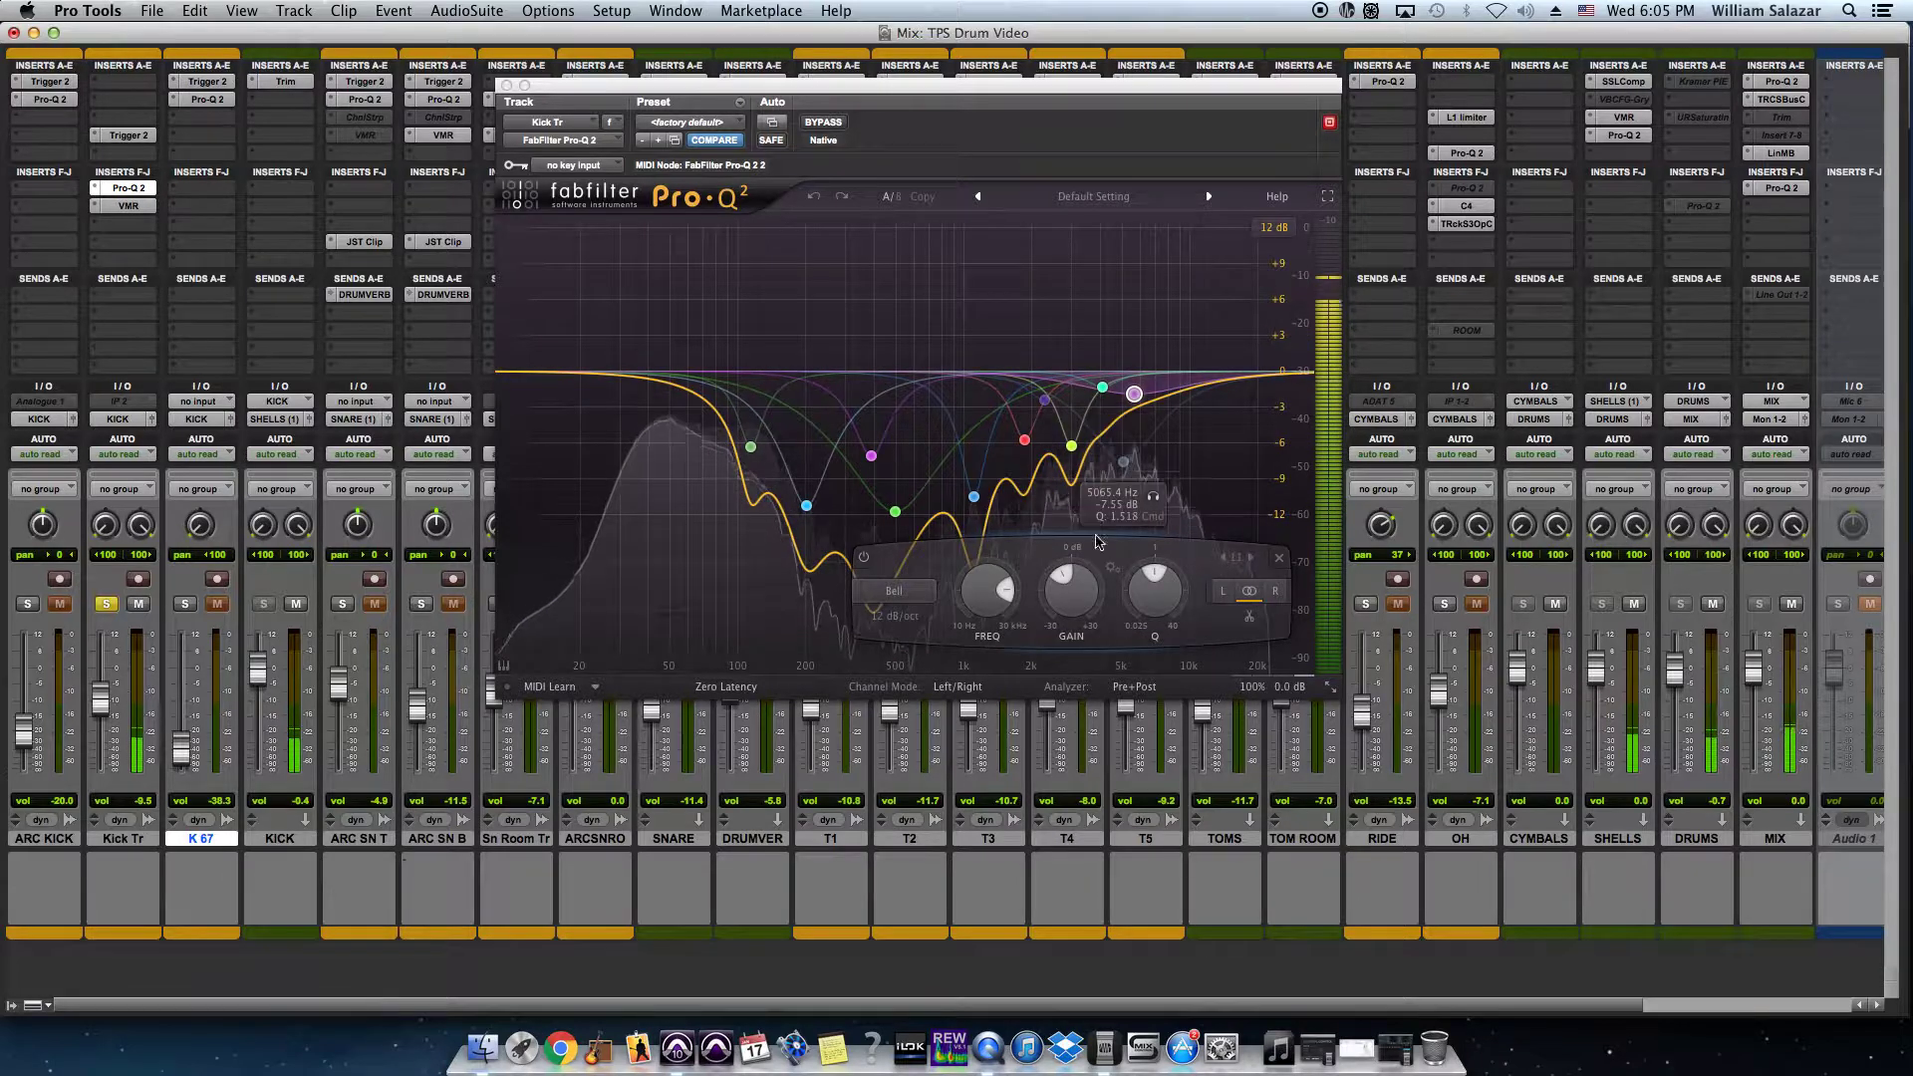
key(space)
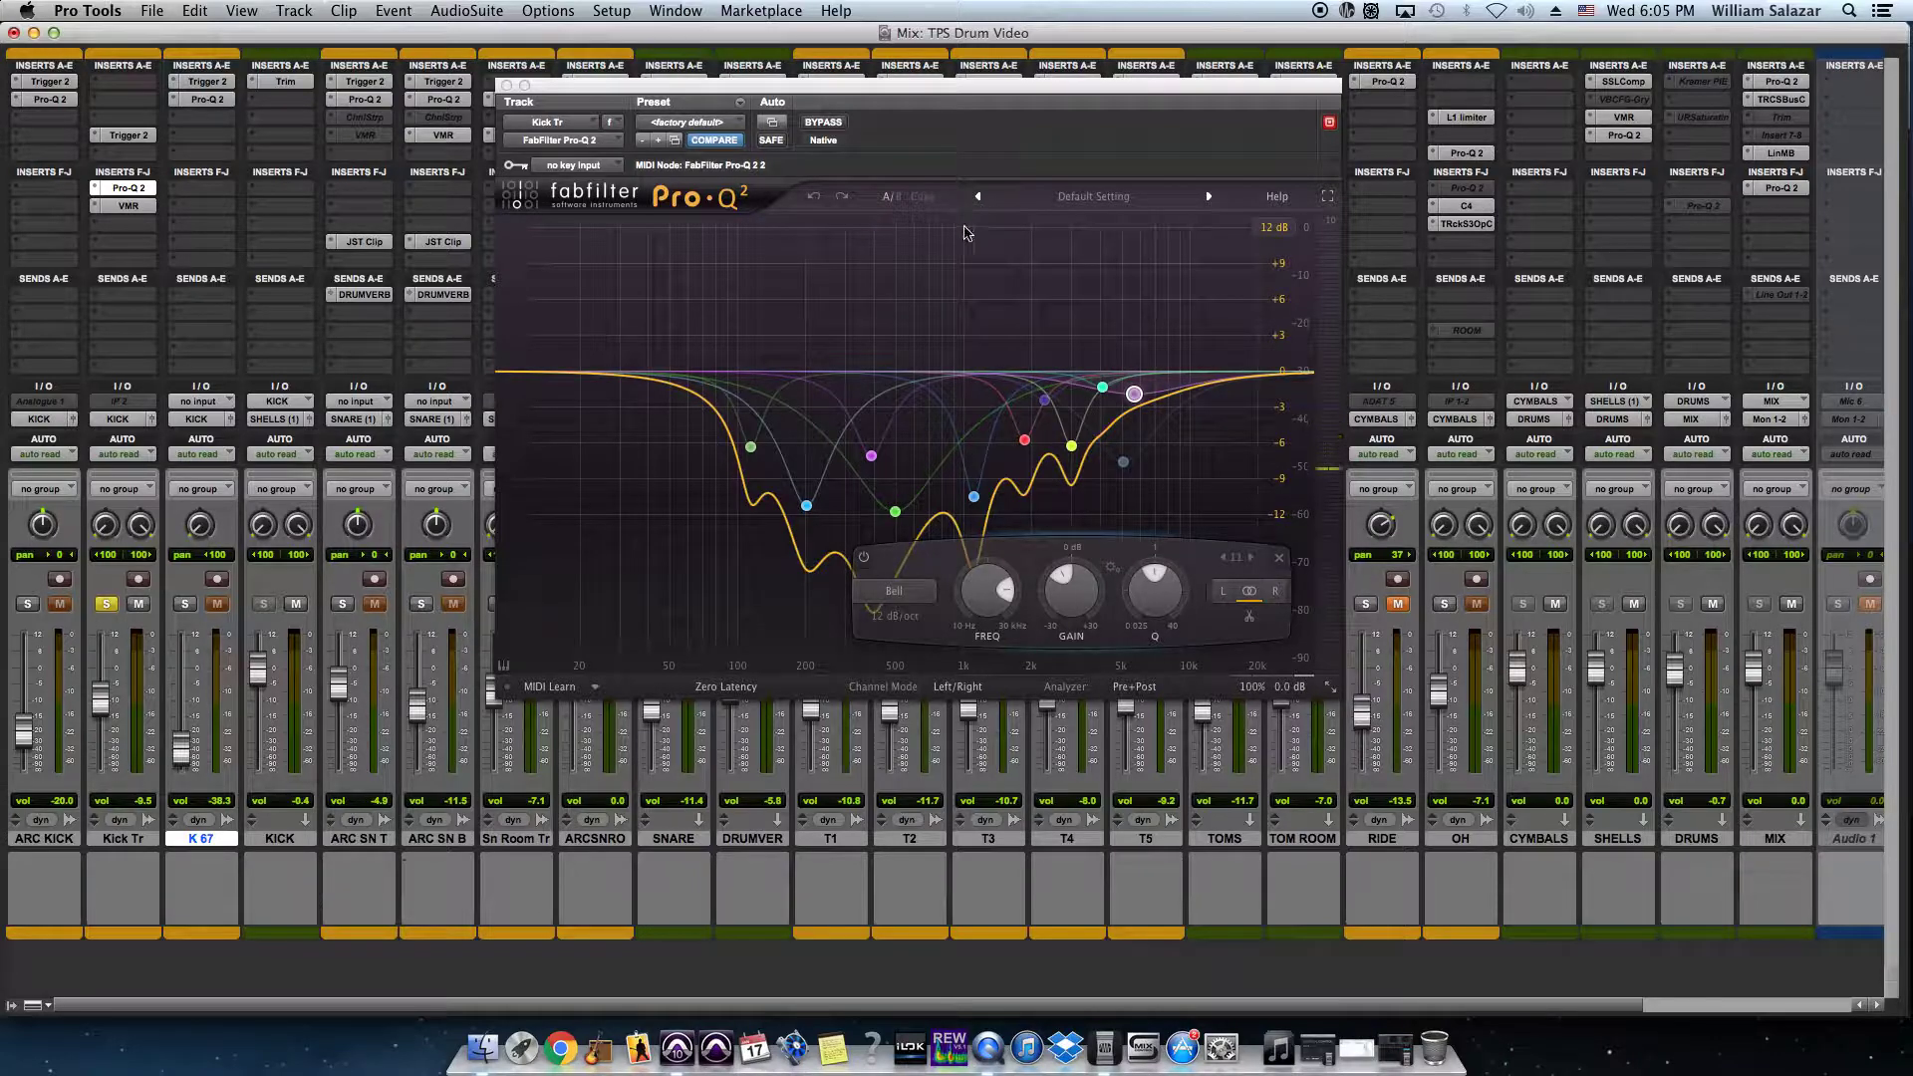
Step: Open Kick Tr's VMR plug-in and compare the sound with its Virtual Channel module off and on
click(133, 206)
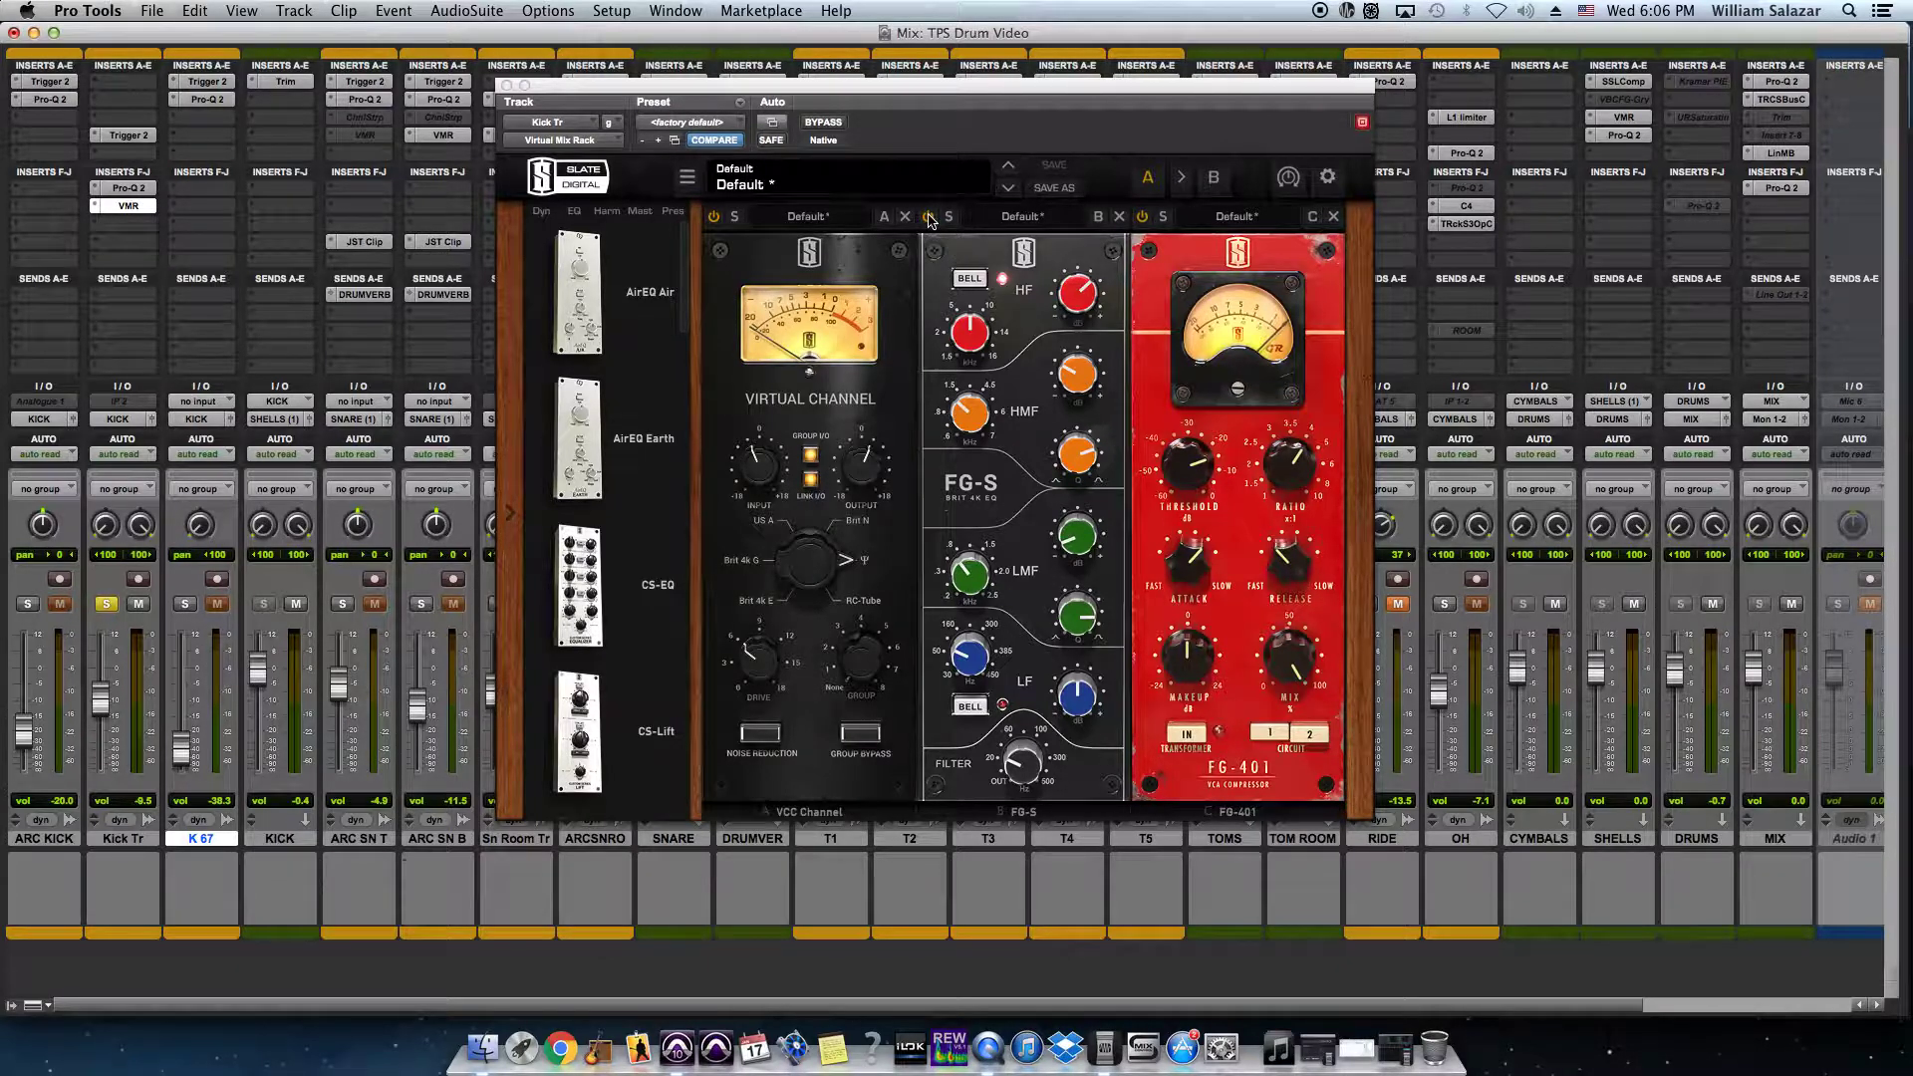
click(713, 218)
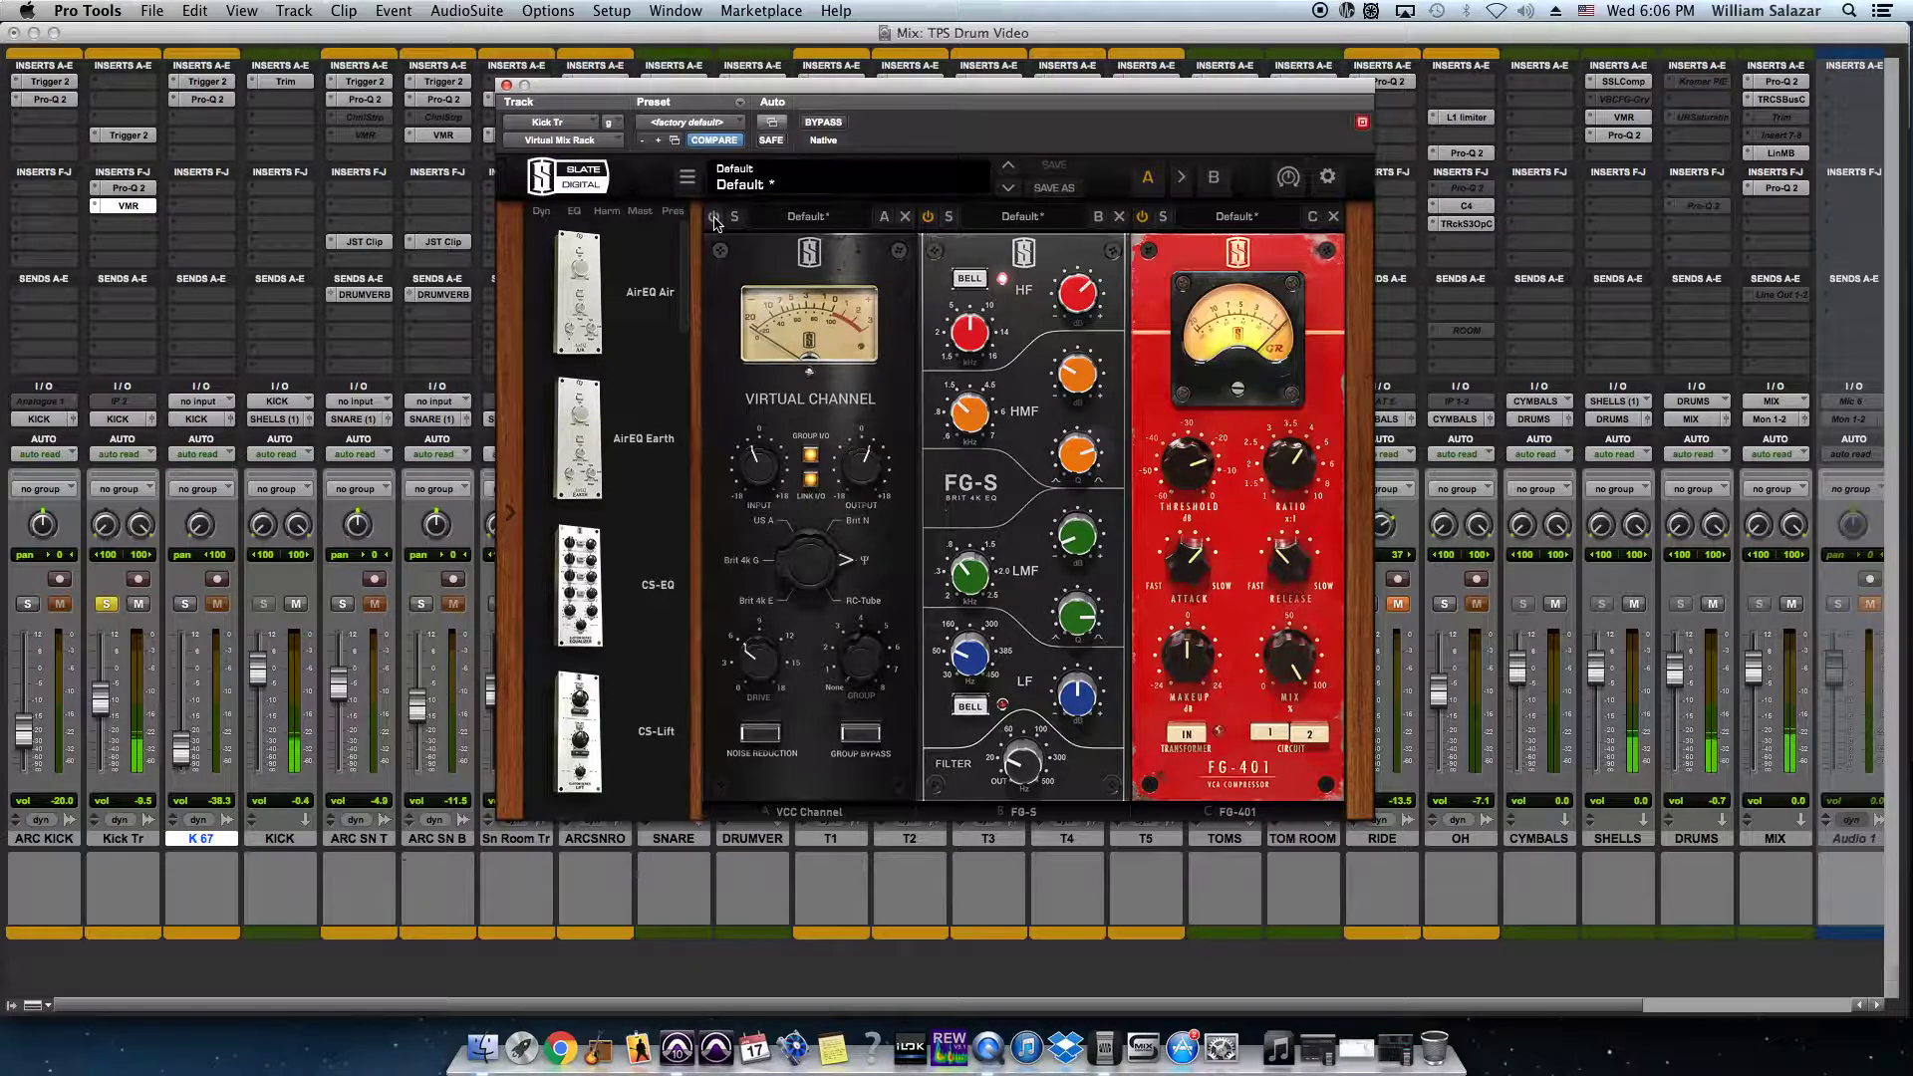
click(714, 217)
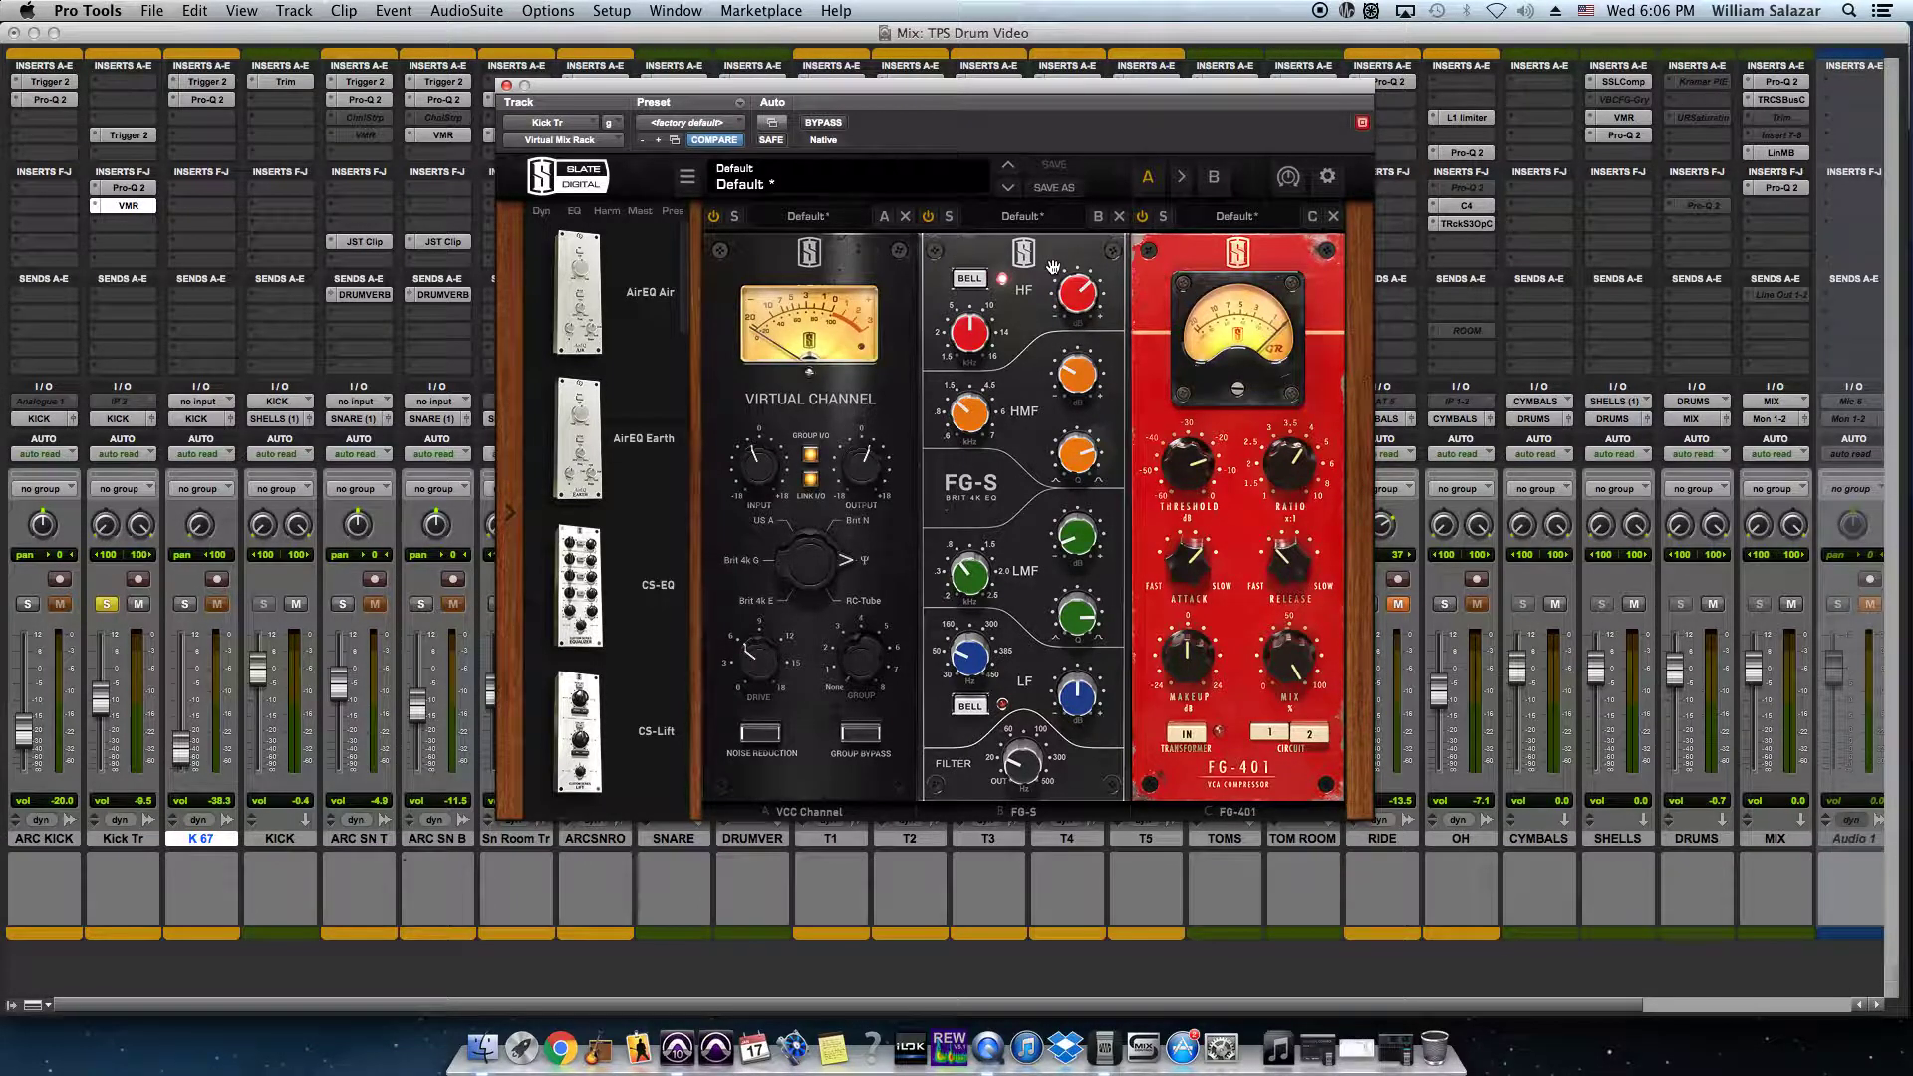
Step: Examine the HF, HMF, LMF, LF and filter settings of the FG-S equalizer in Kick Tr's Virtual Mix Rack
mouse_move(965, 342)
mouse_move(1077, 295)
mouse_move(973, 417)
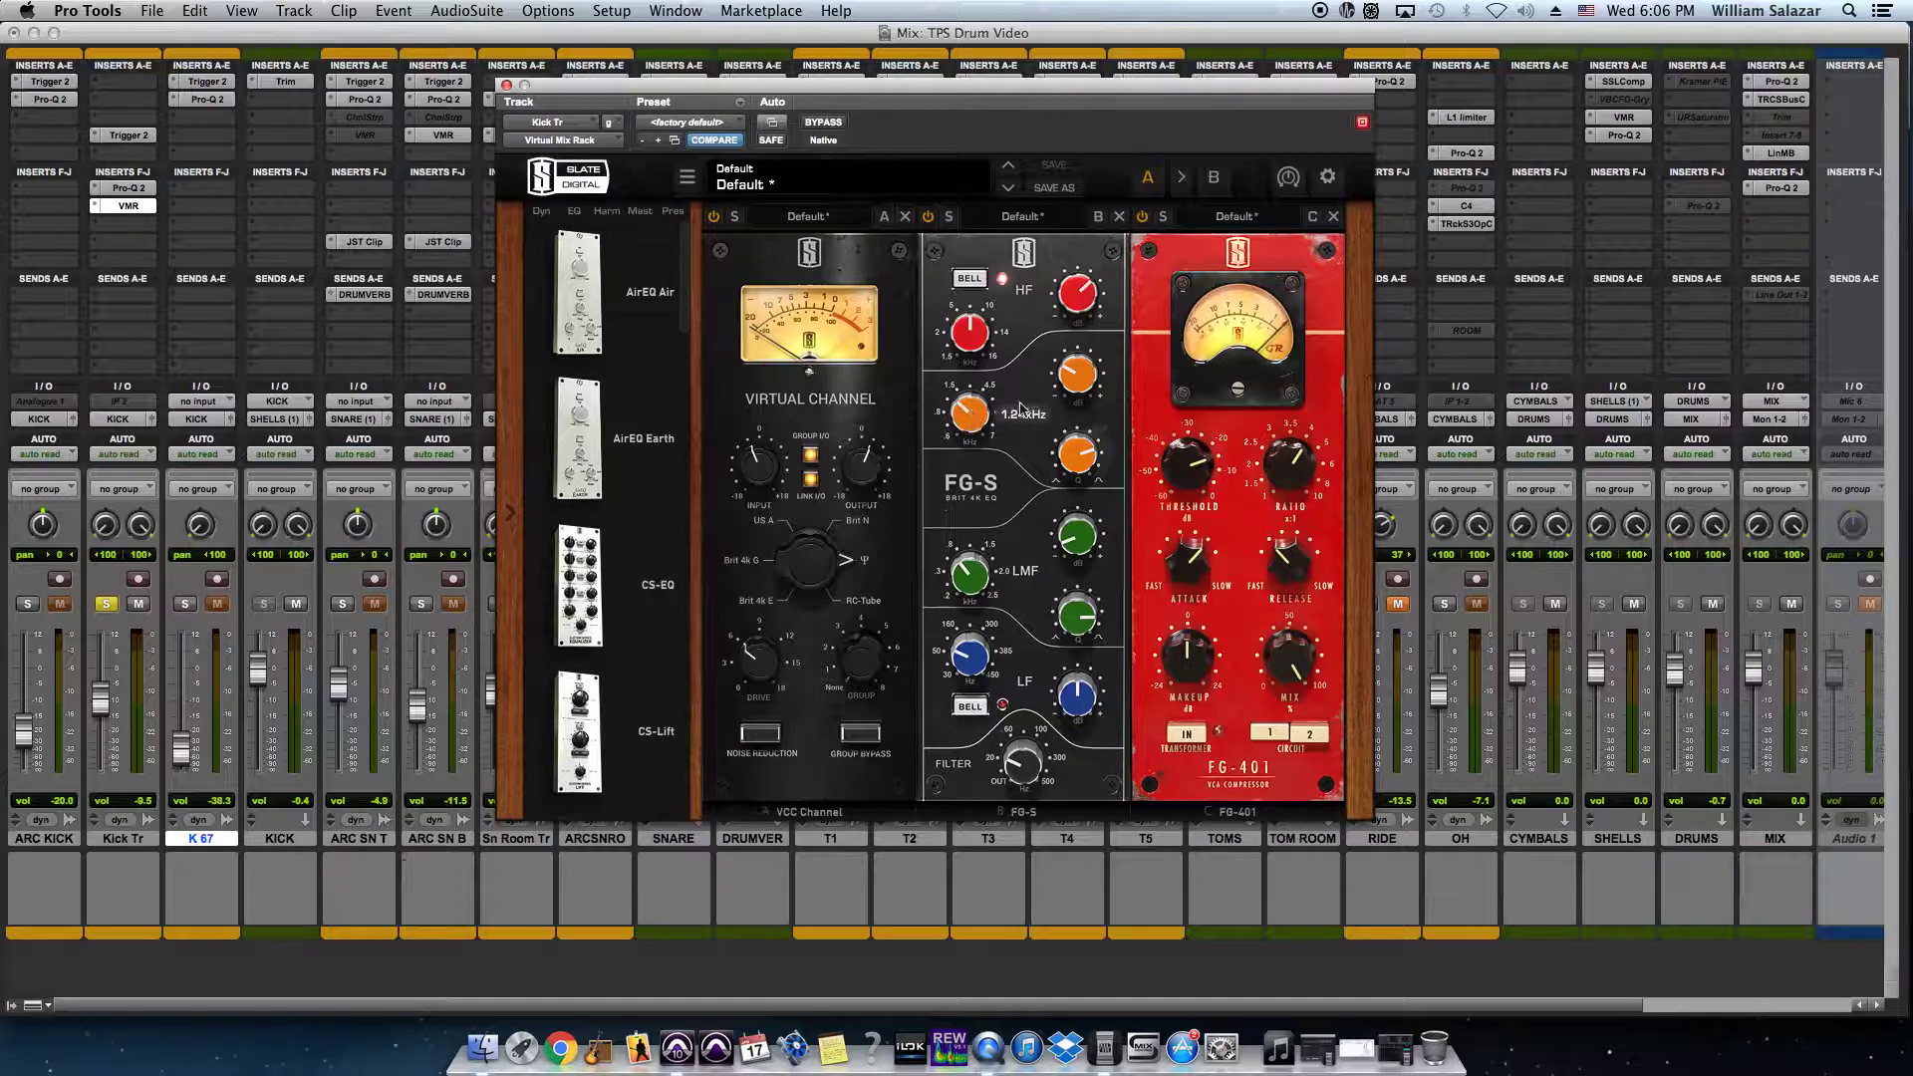
mouse_move(1080, 458)
mouse_move(1099, 353)
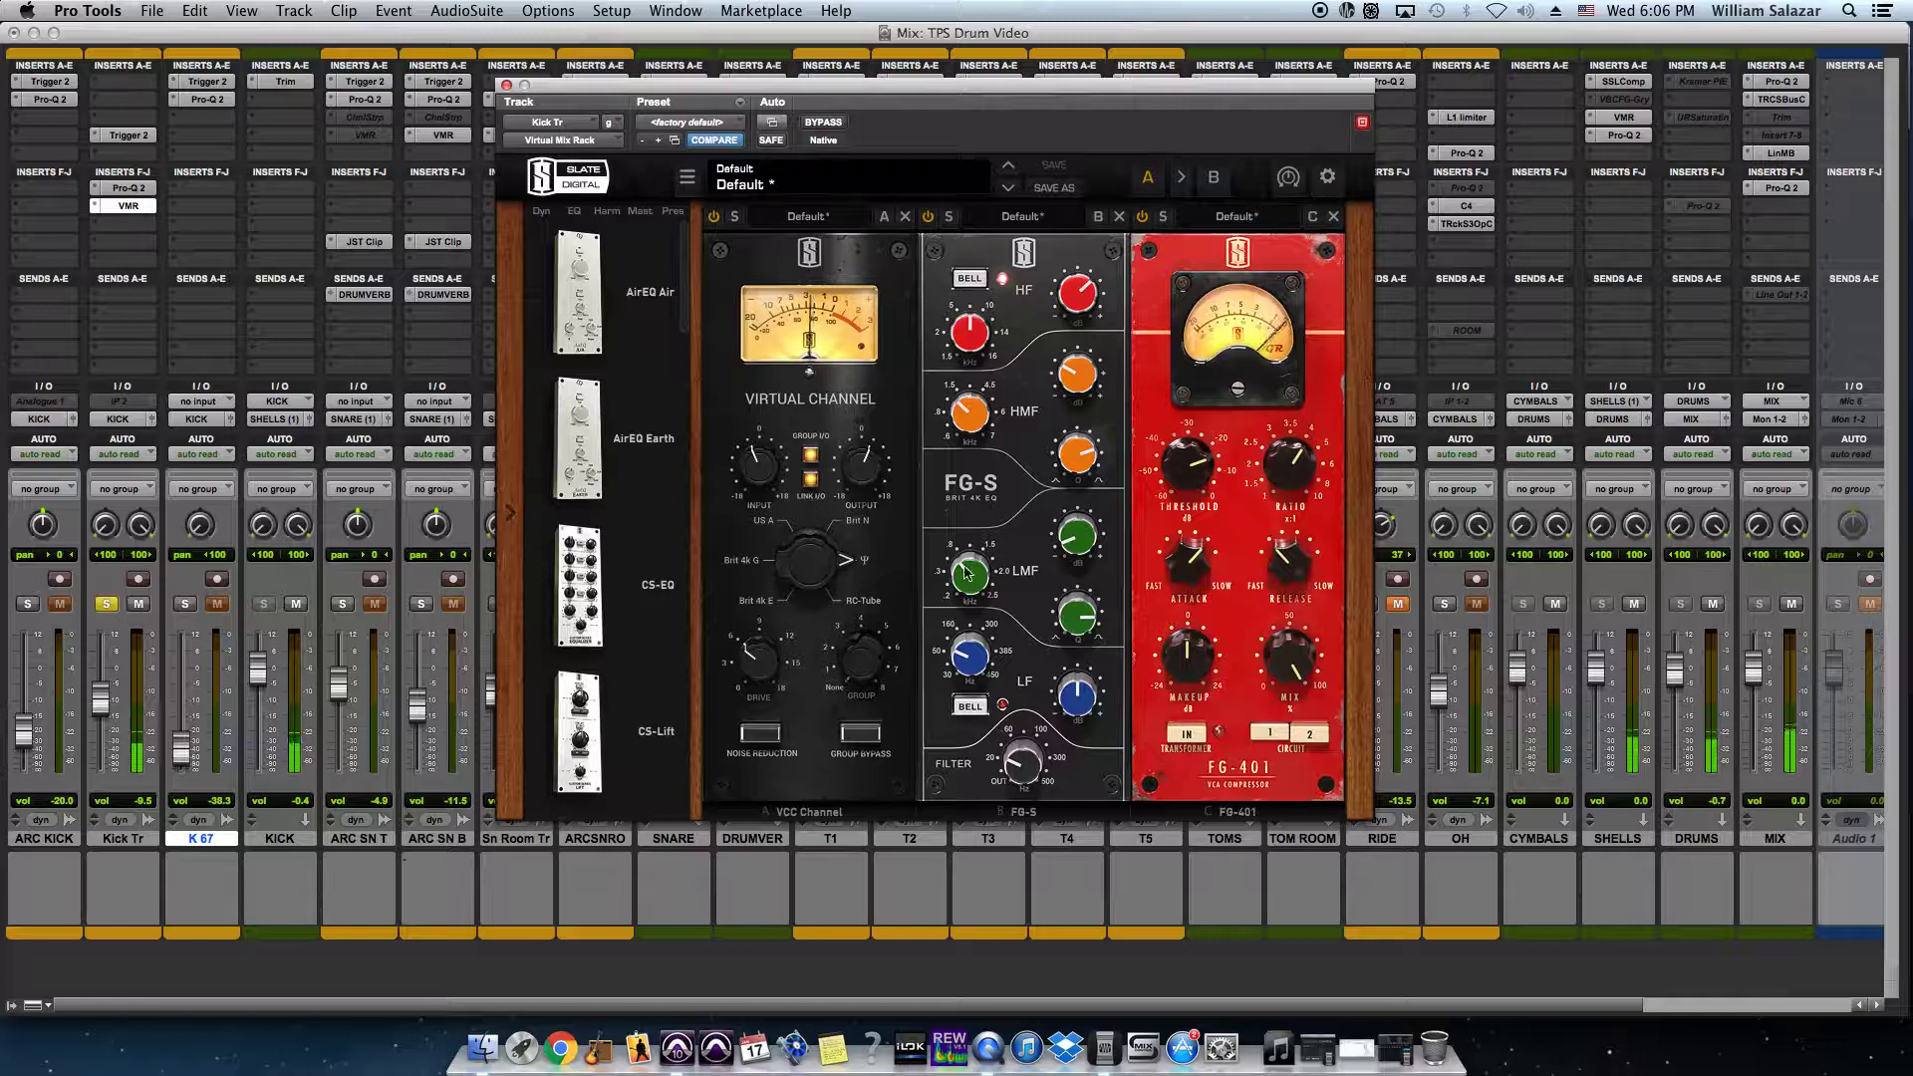
mouse_move(1080, 617)
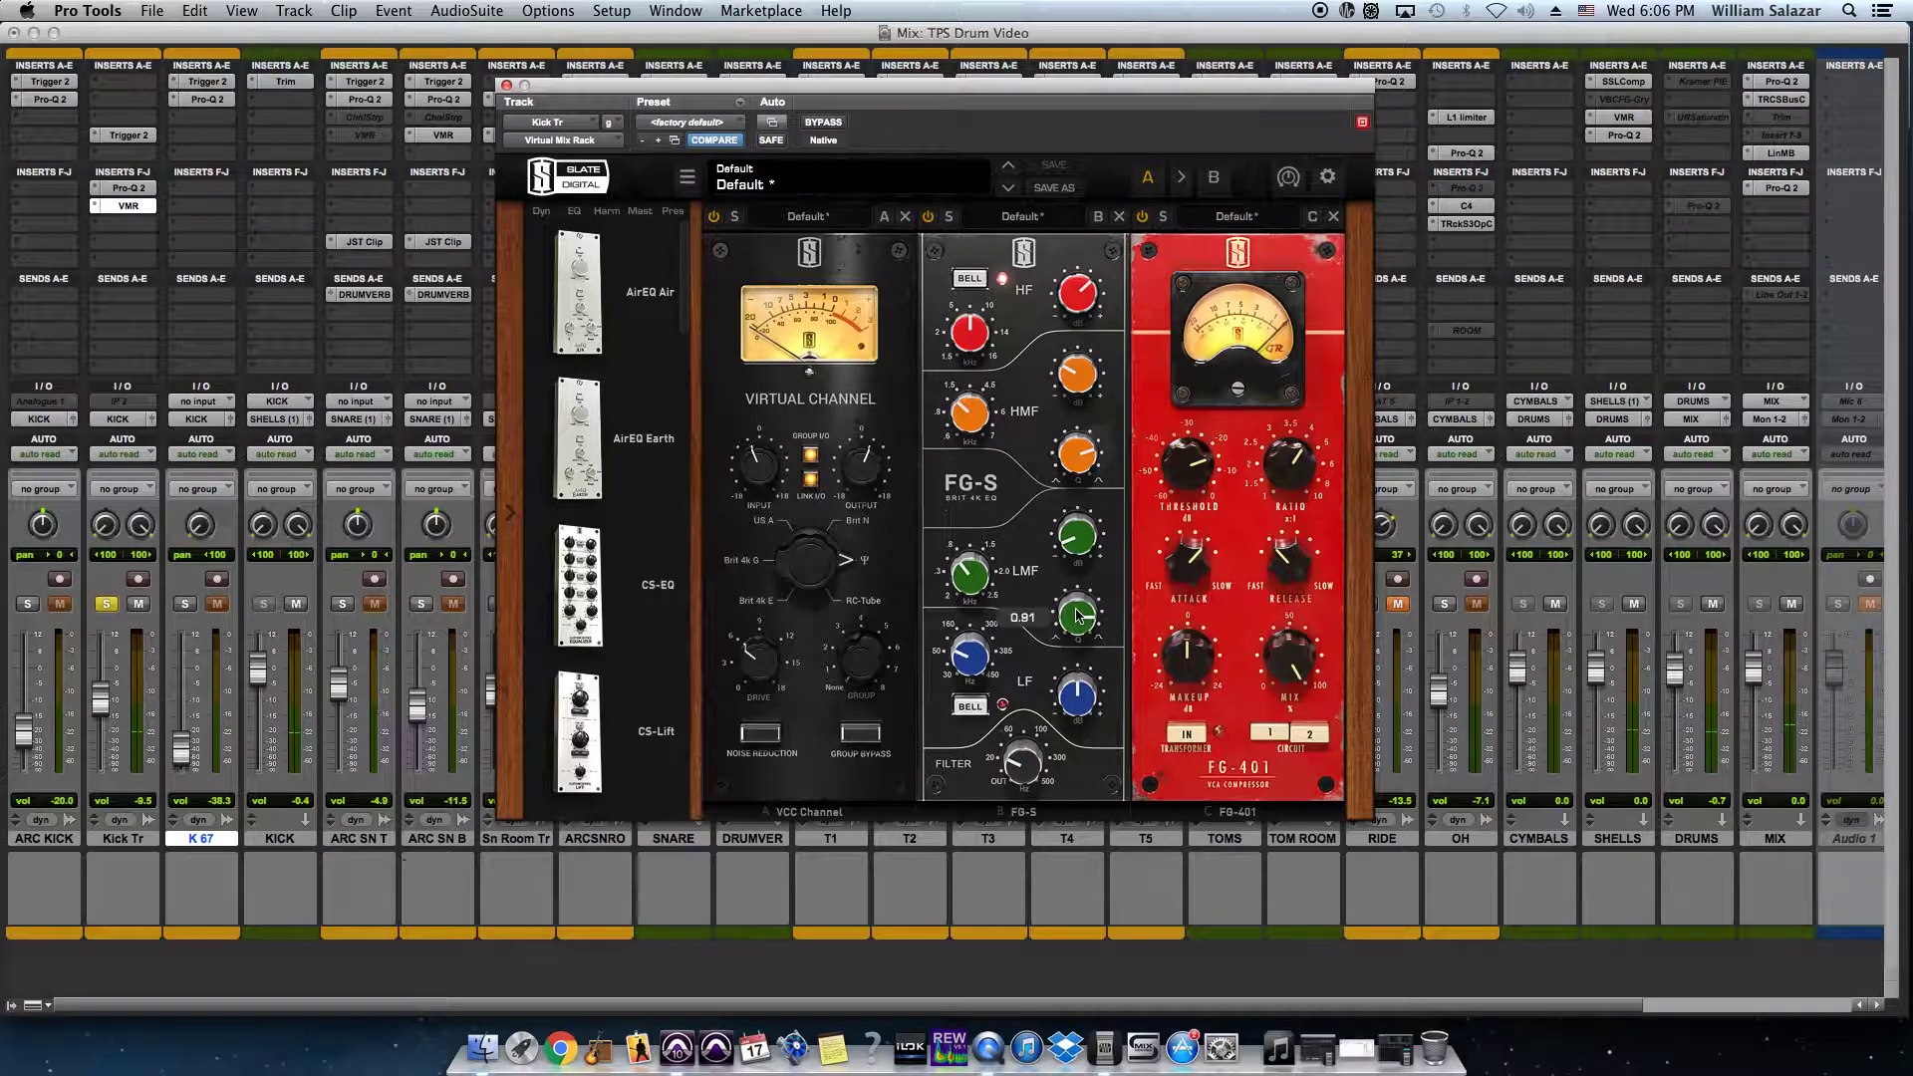
mouse_move(980, 585)
mouse_move(1079, 541)
mouse_move(979, 667)
mouse_move(1037, 770)
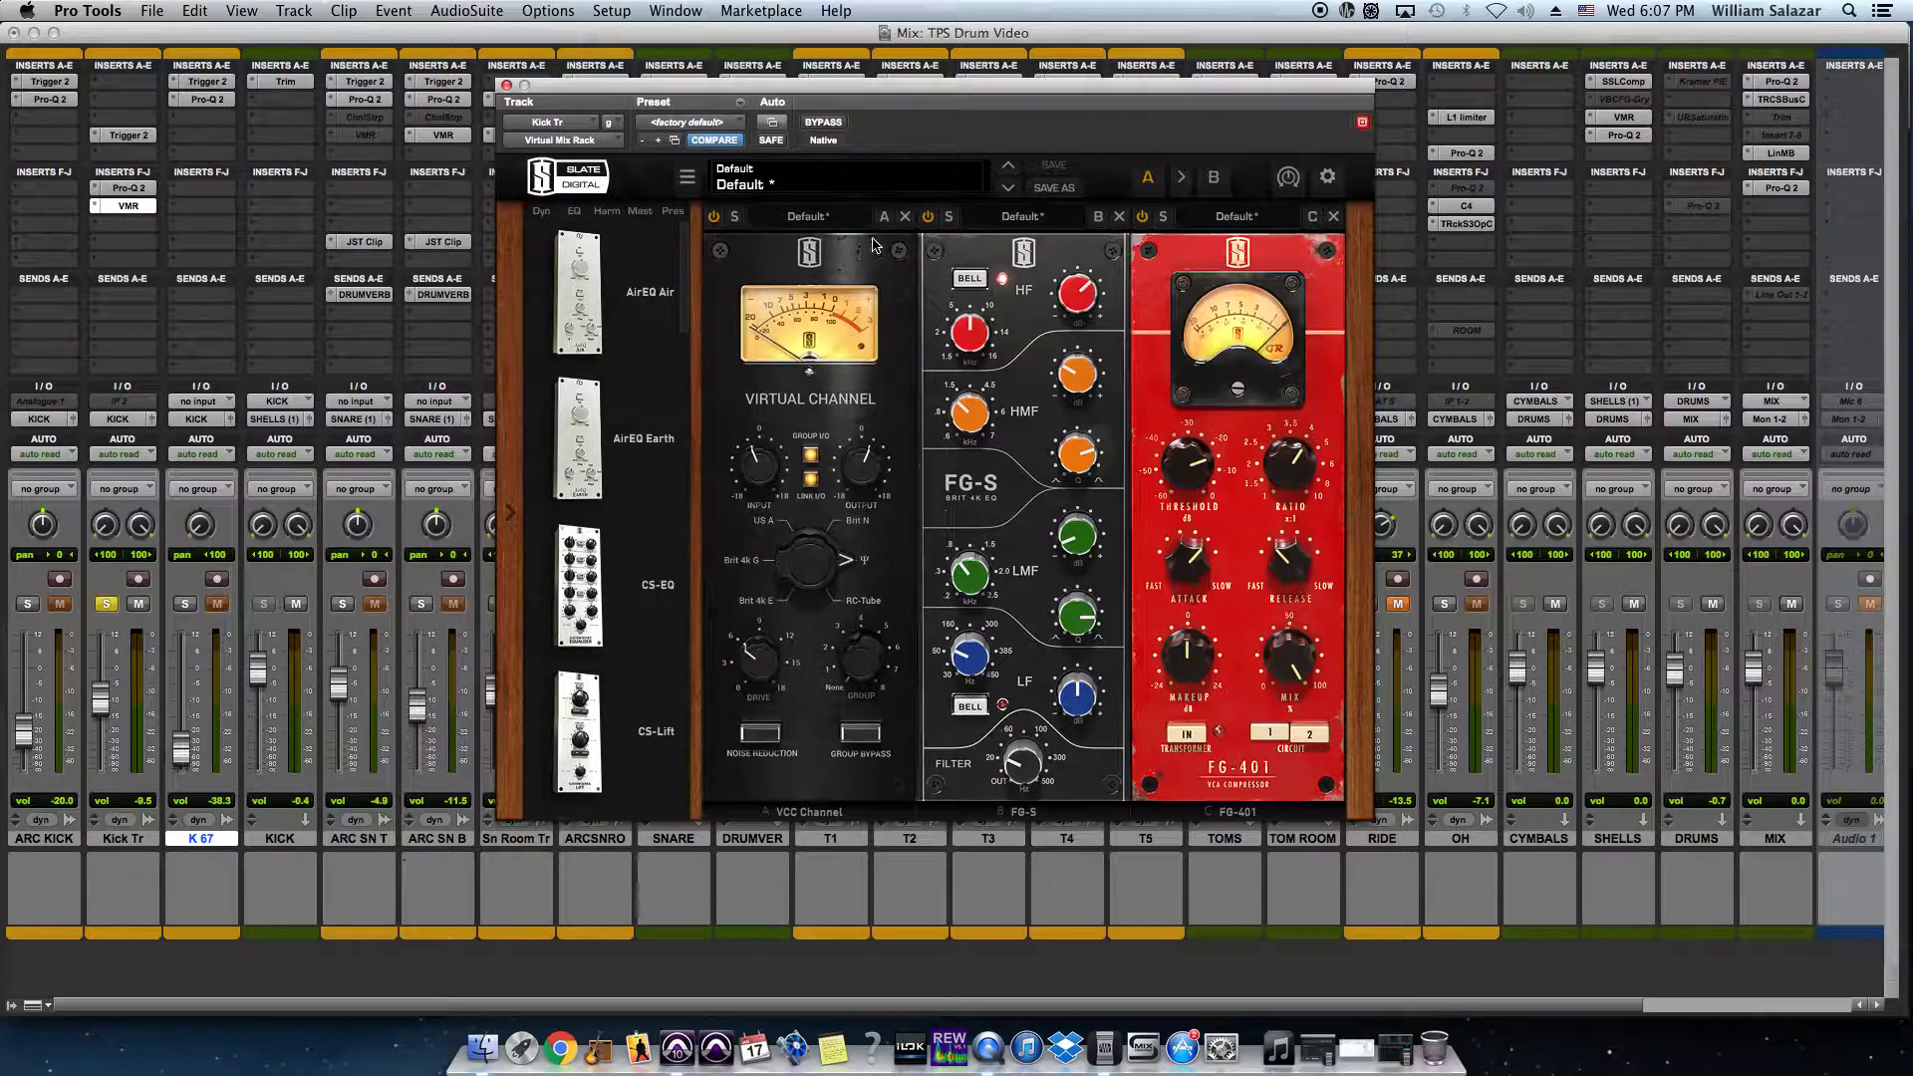
Step: Compare Kick Tr during playback with its Virtual Mix Rack modules switched off and back on
mouse_move(1081, 386)
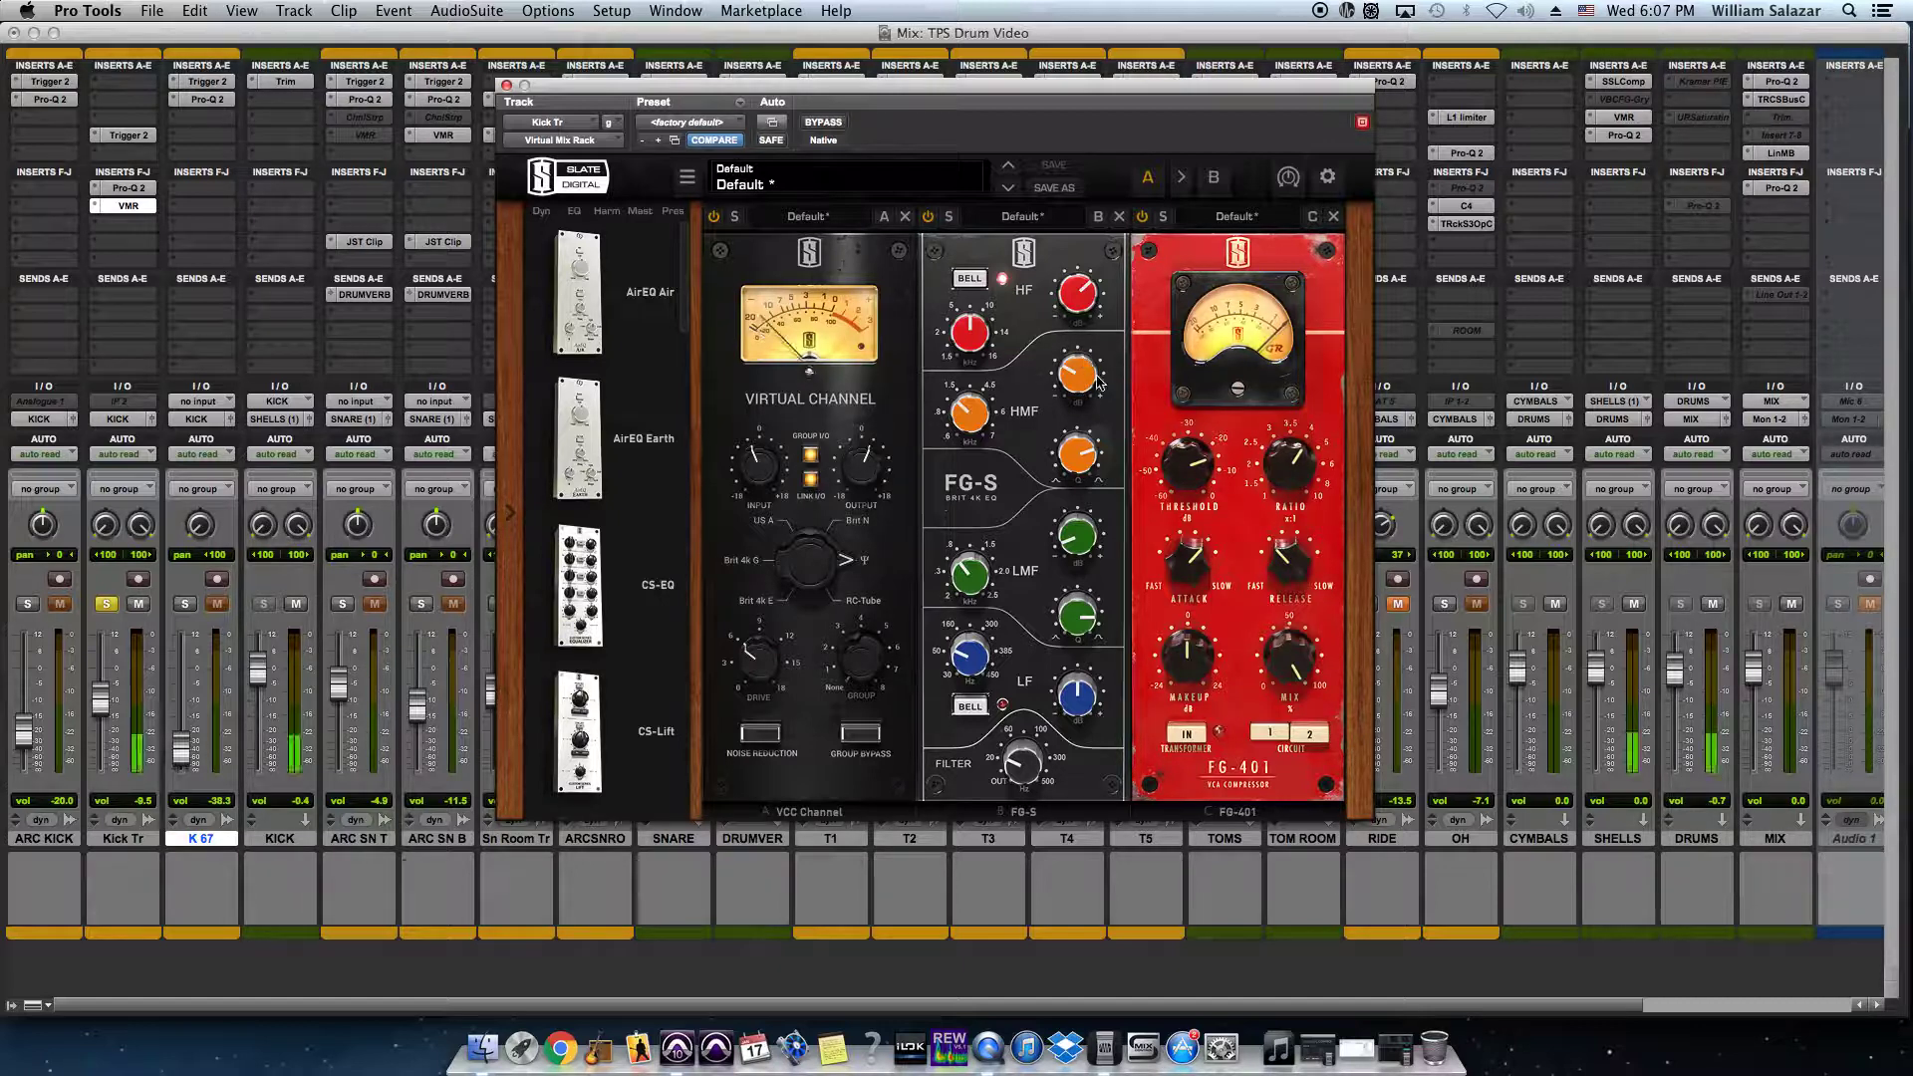
click(714, 216)
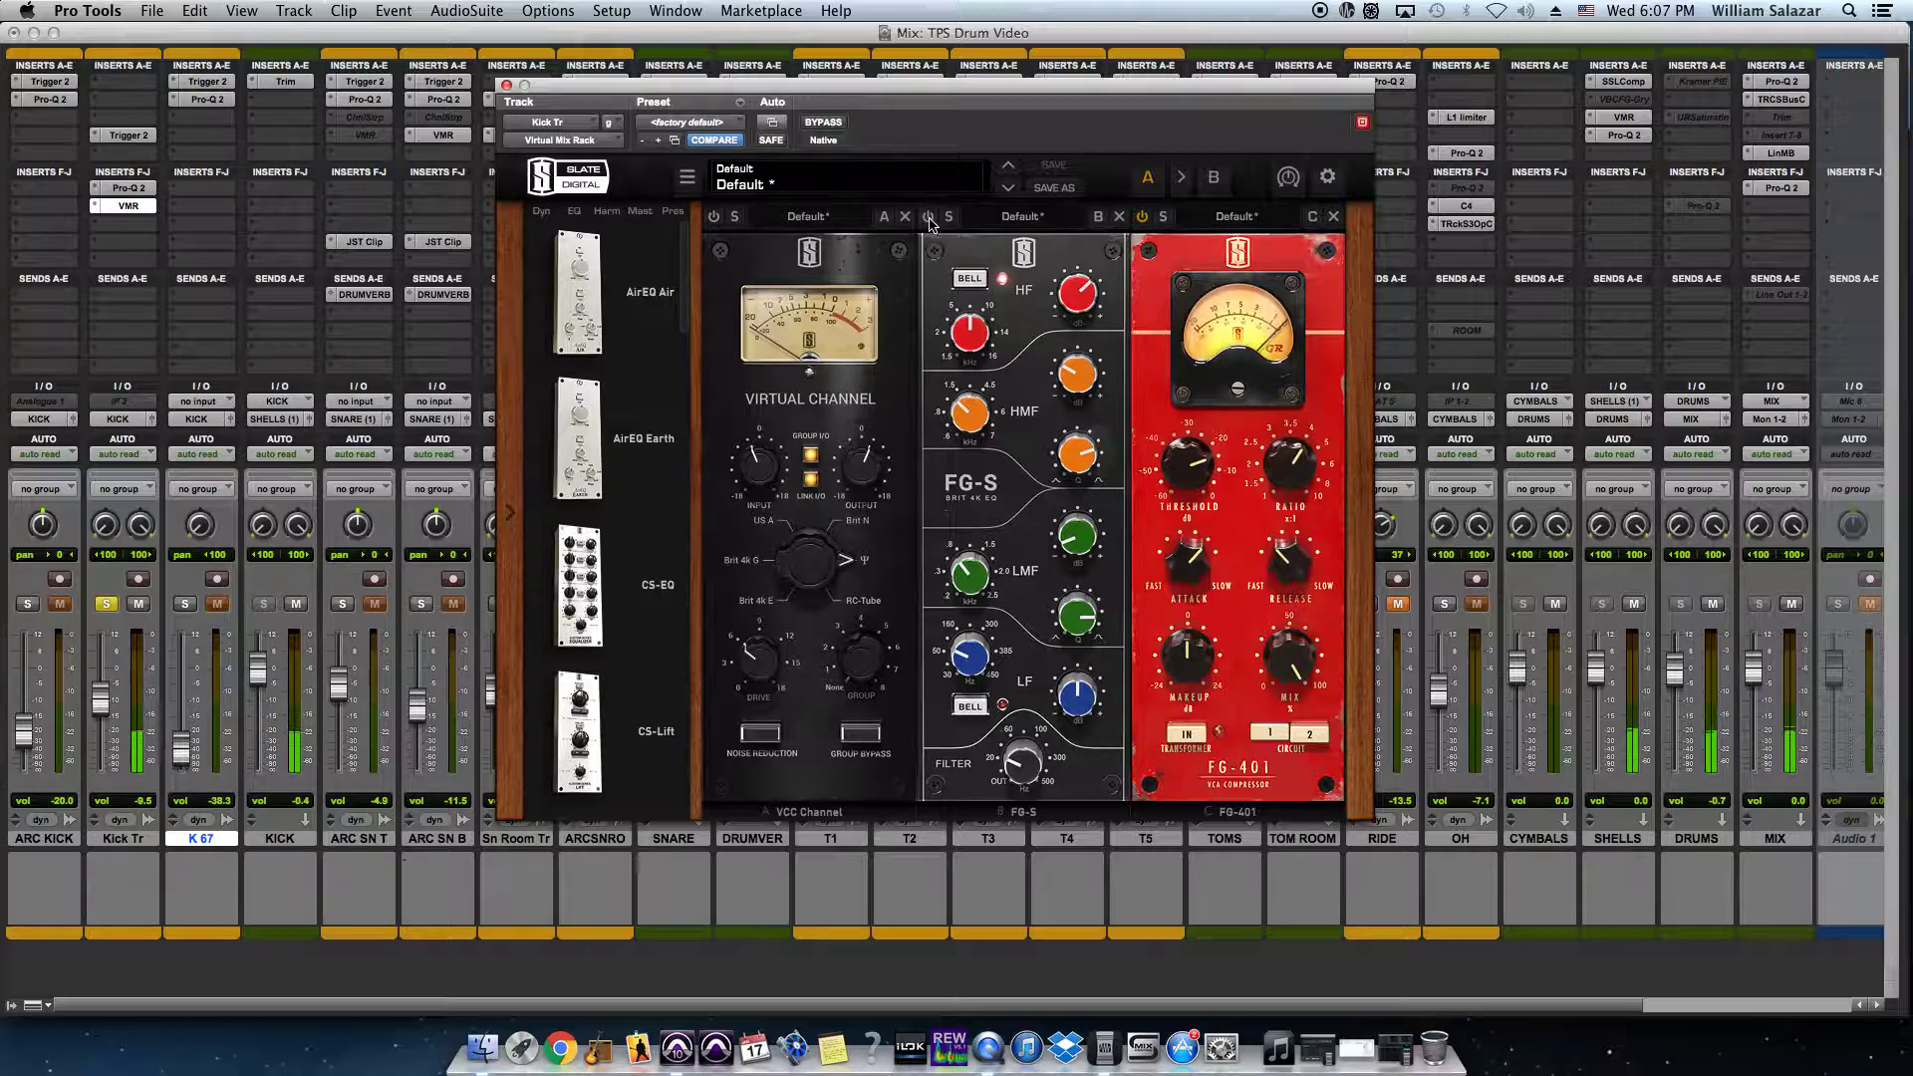
click(716, 217)
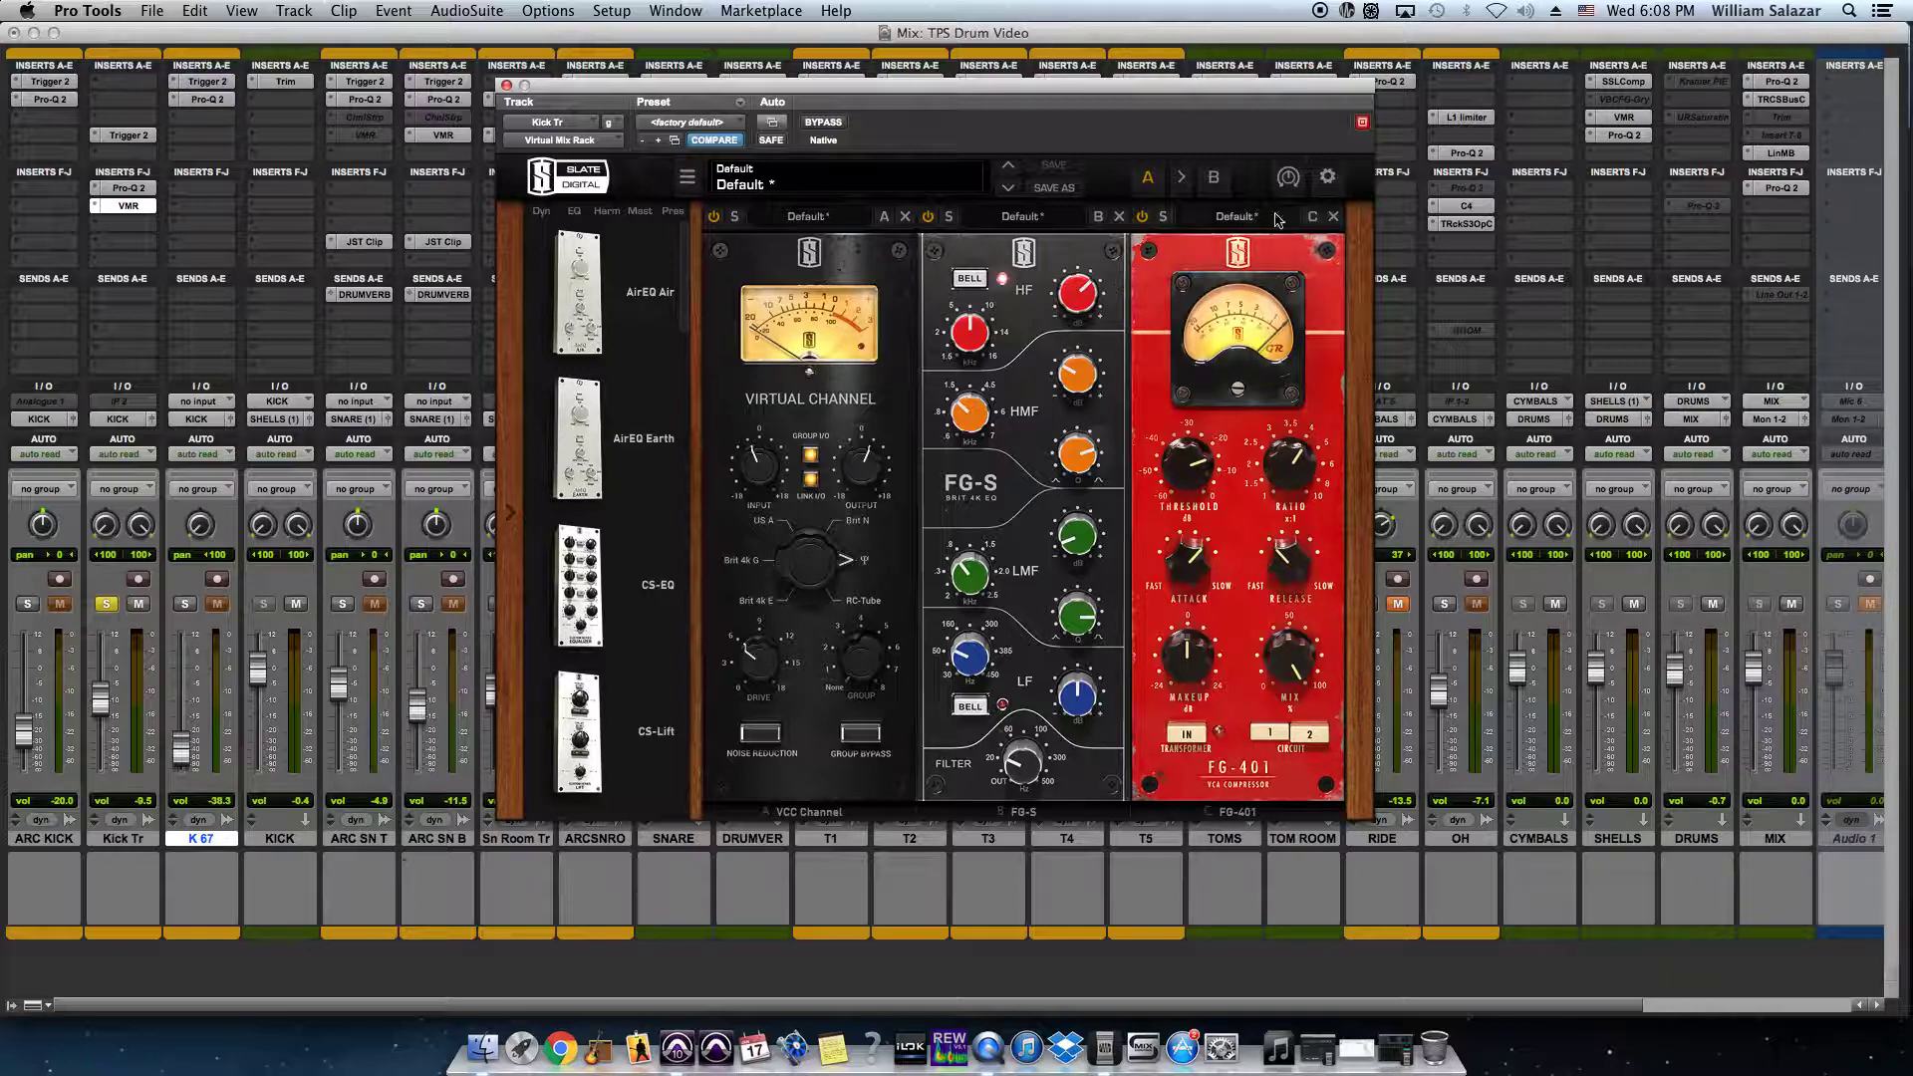
Step: Solo ARC KICK and K 67 alongside Kick Tr, and close the SHELLS SSLComp window
click(1625, 81)
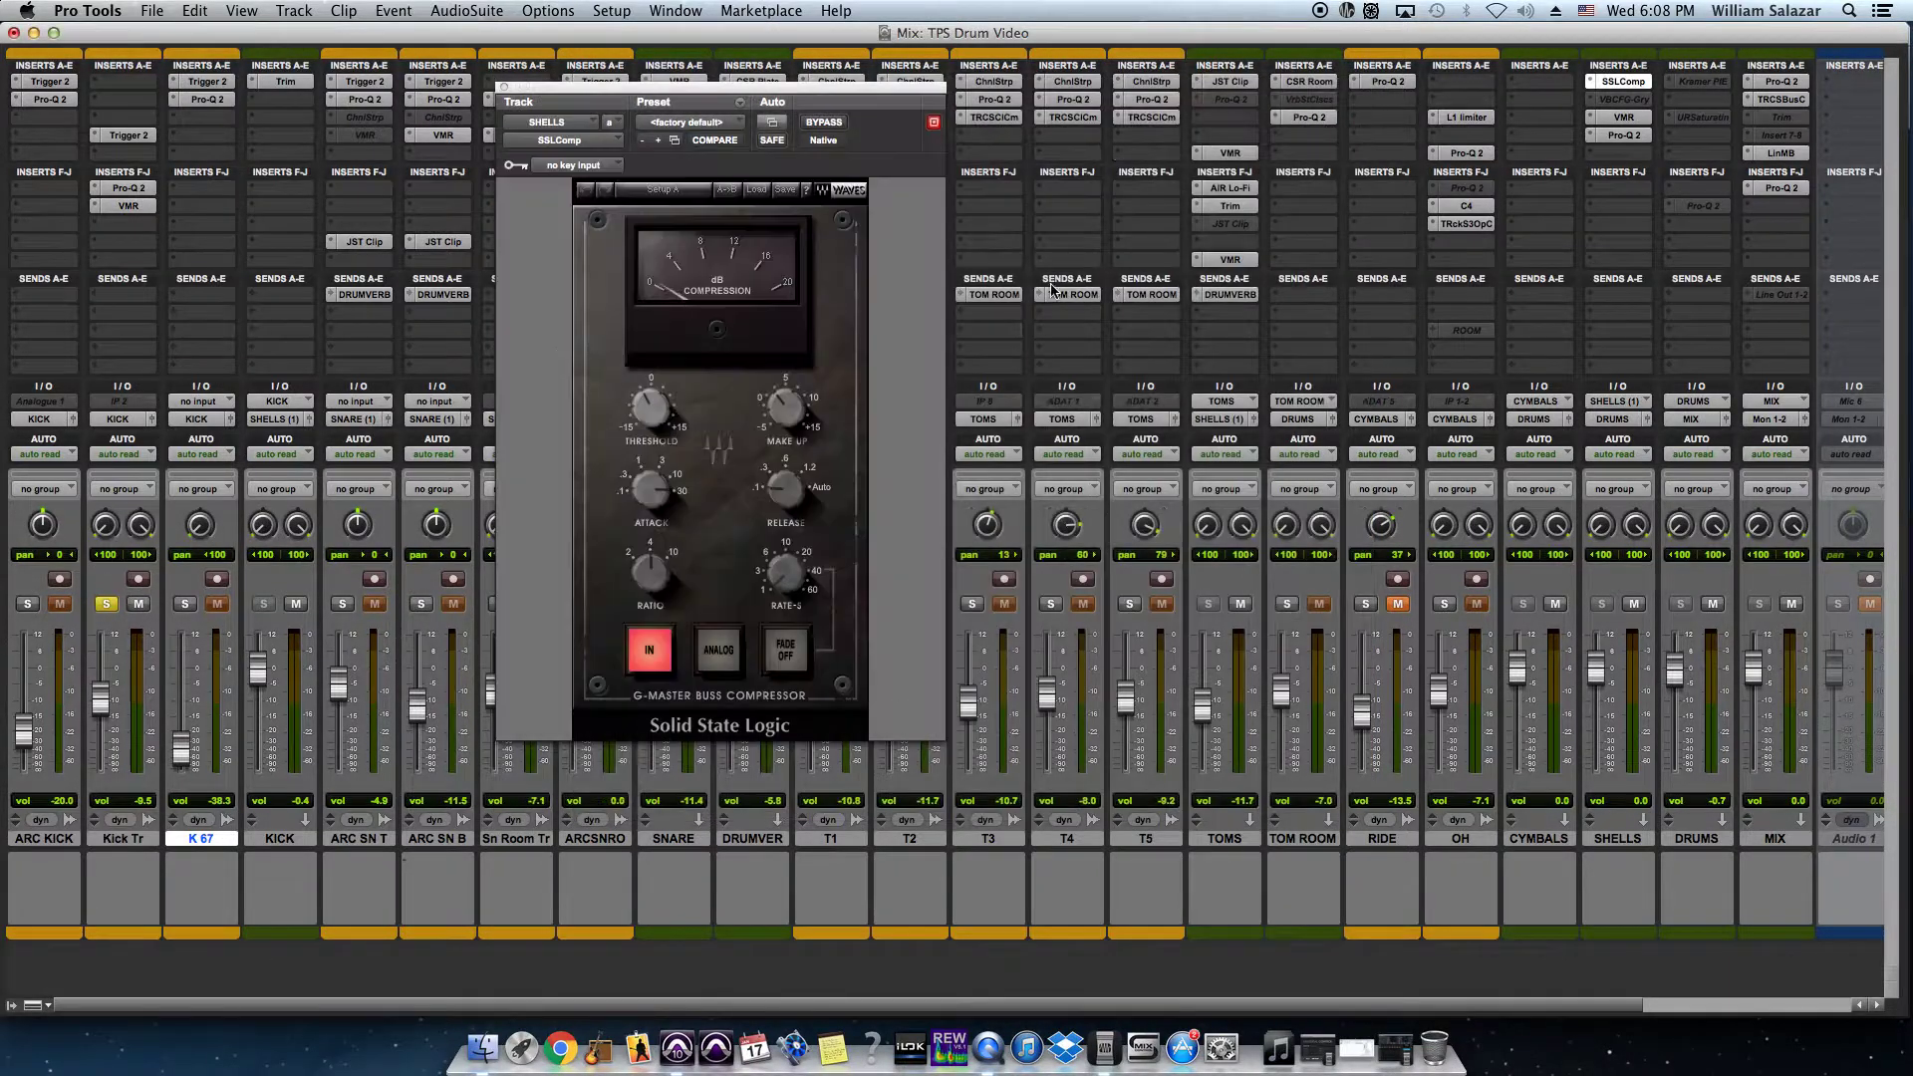
click(27, 604)
click(185, 603)
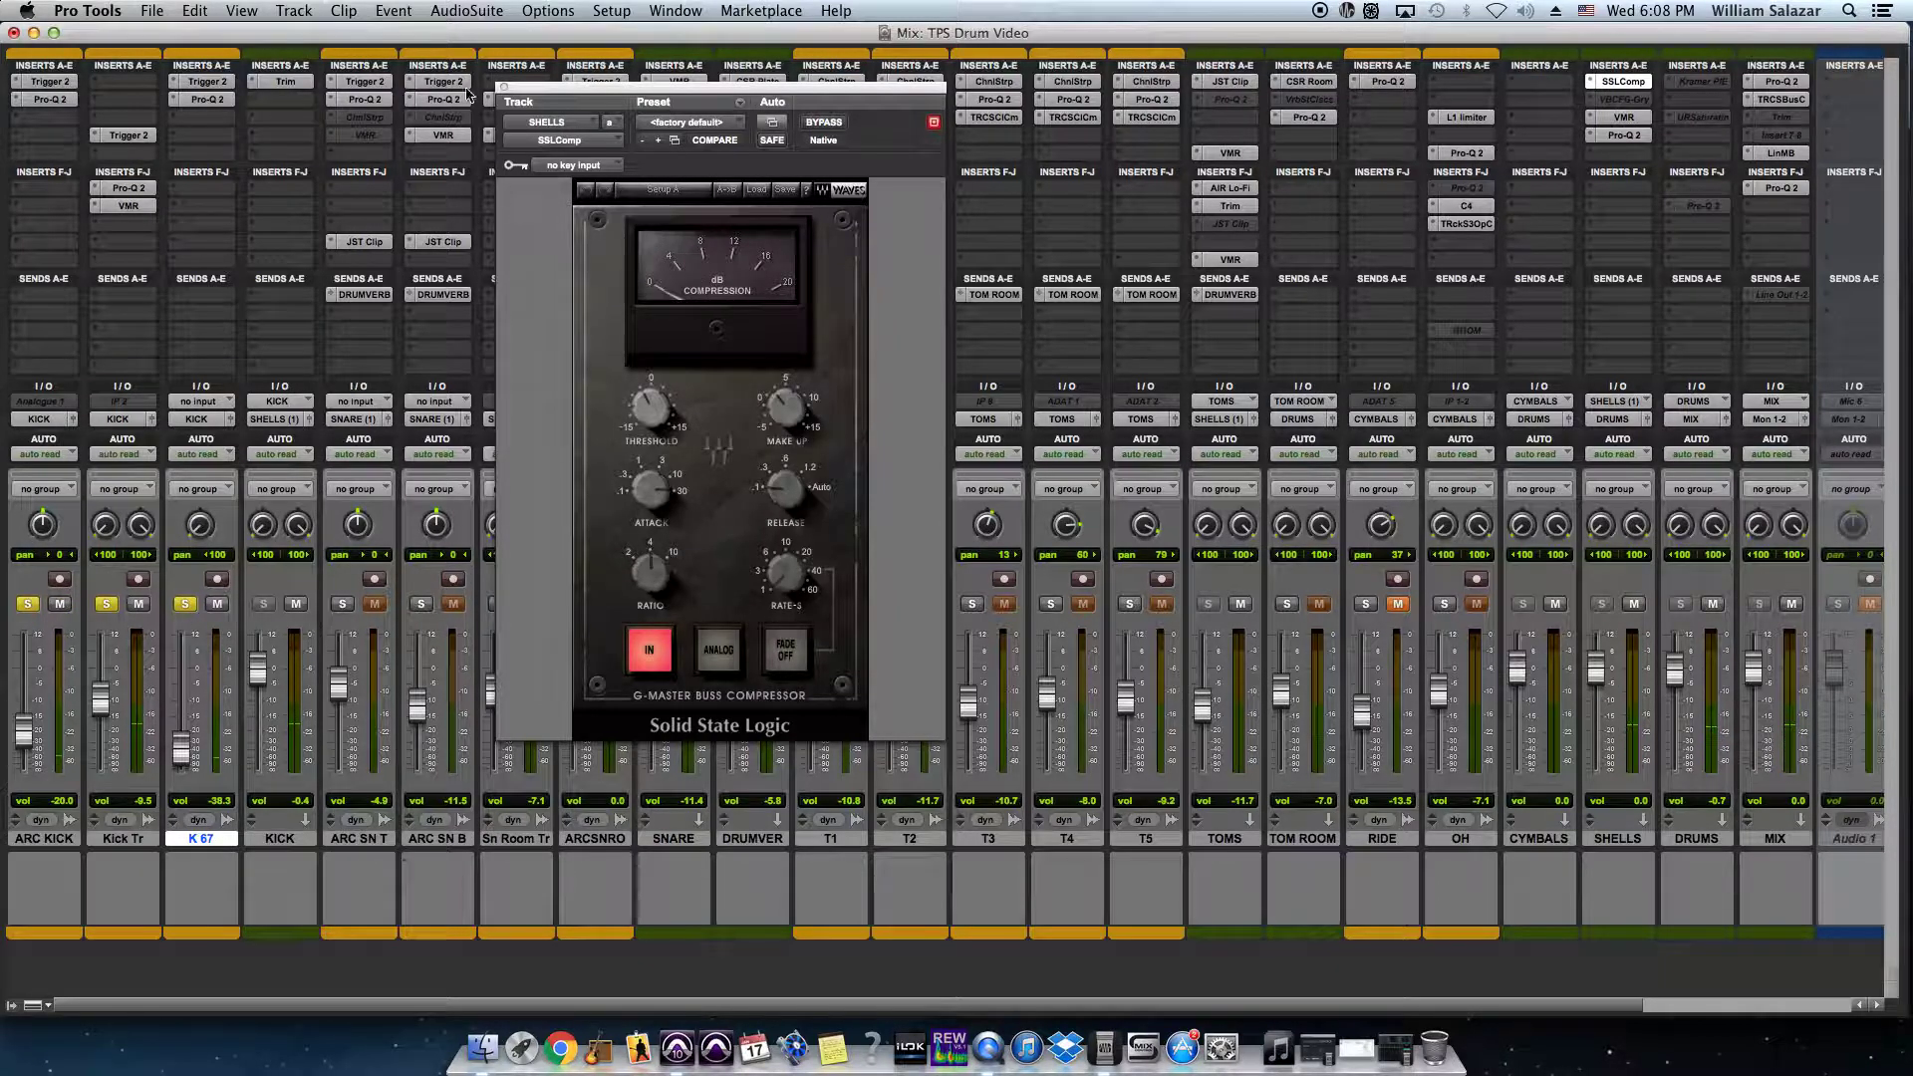
click(504, 88)
click(128, 205)
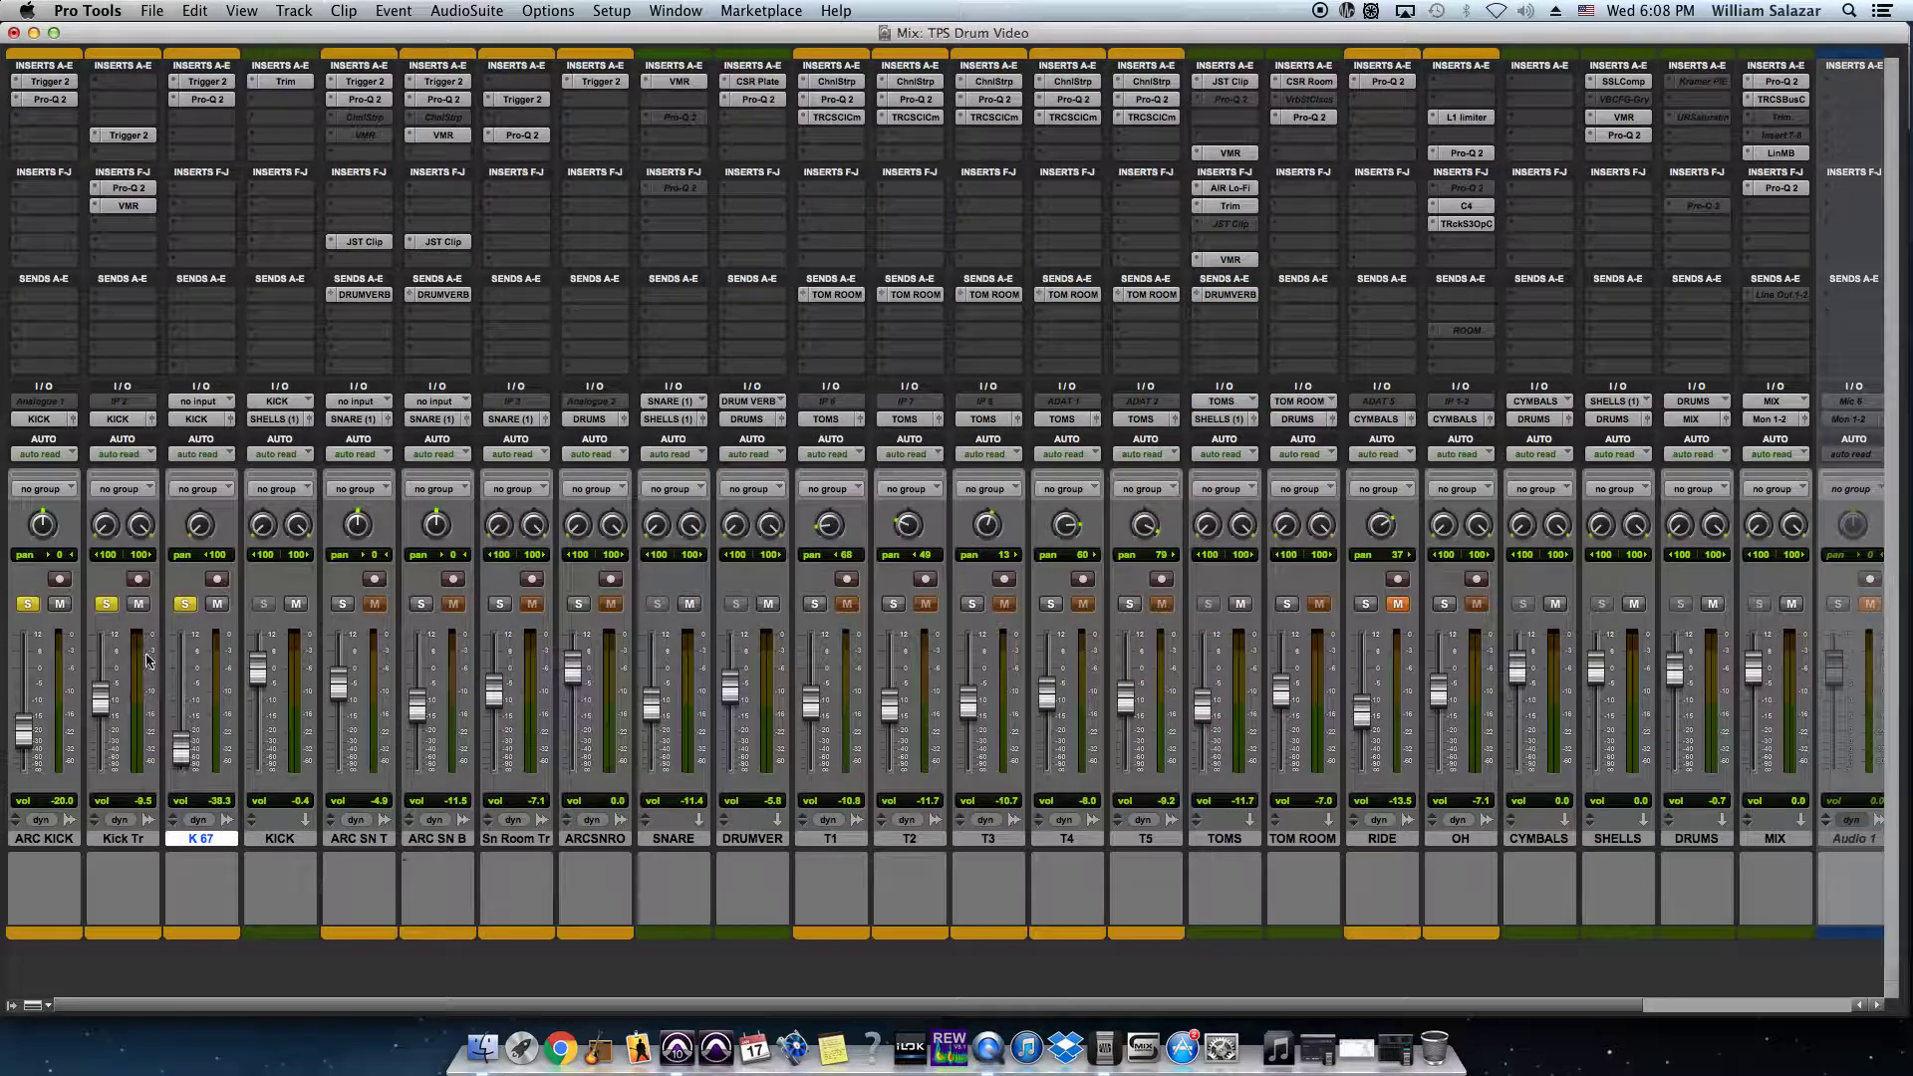
Step: Select ARC KICK, Kick Tr and K 67, clear their solos after listening to them together, and save the session
shift+click(58, 843)
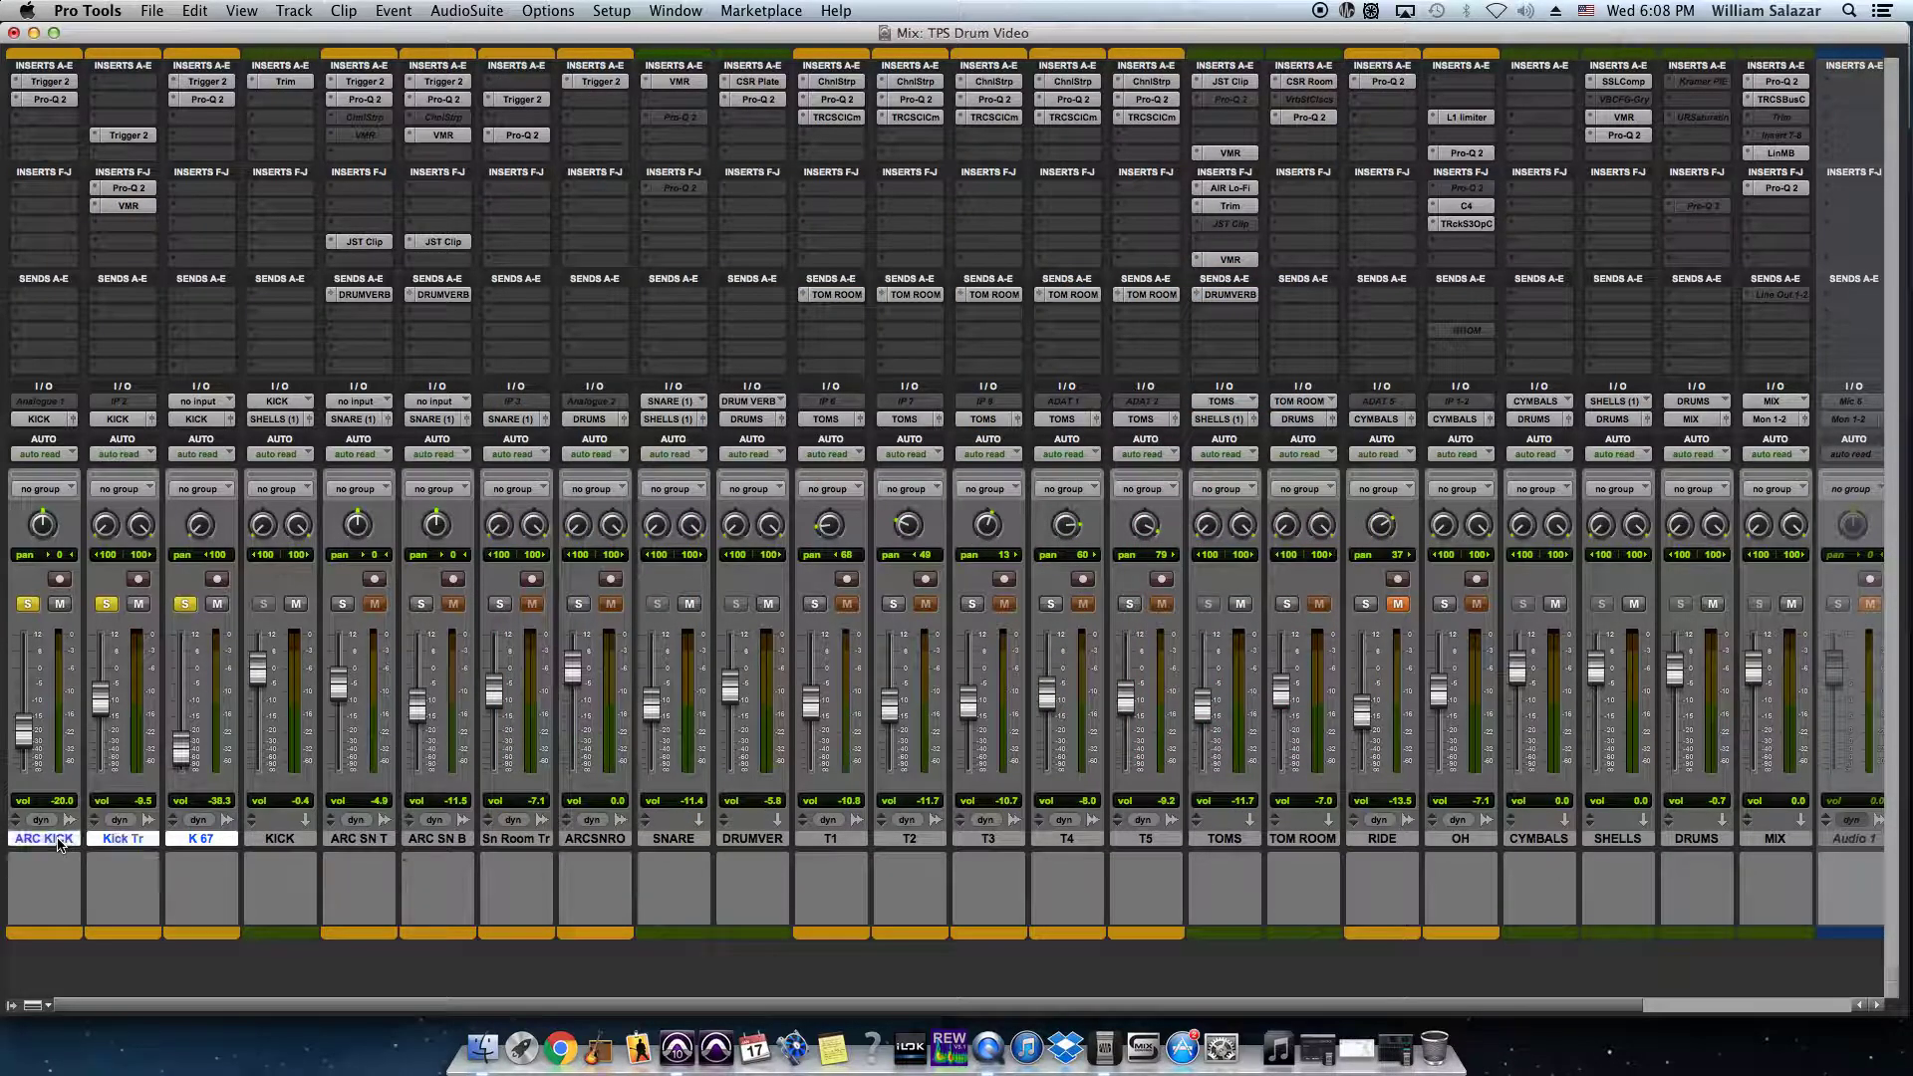
key(super+s)
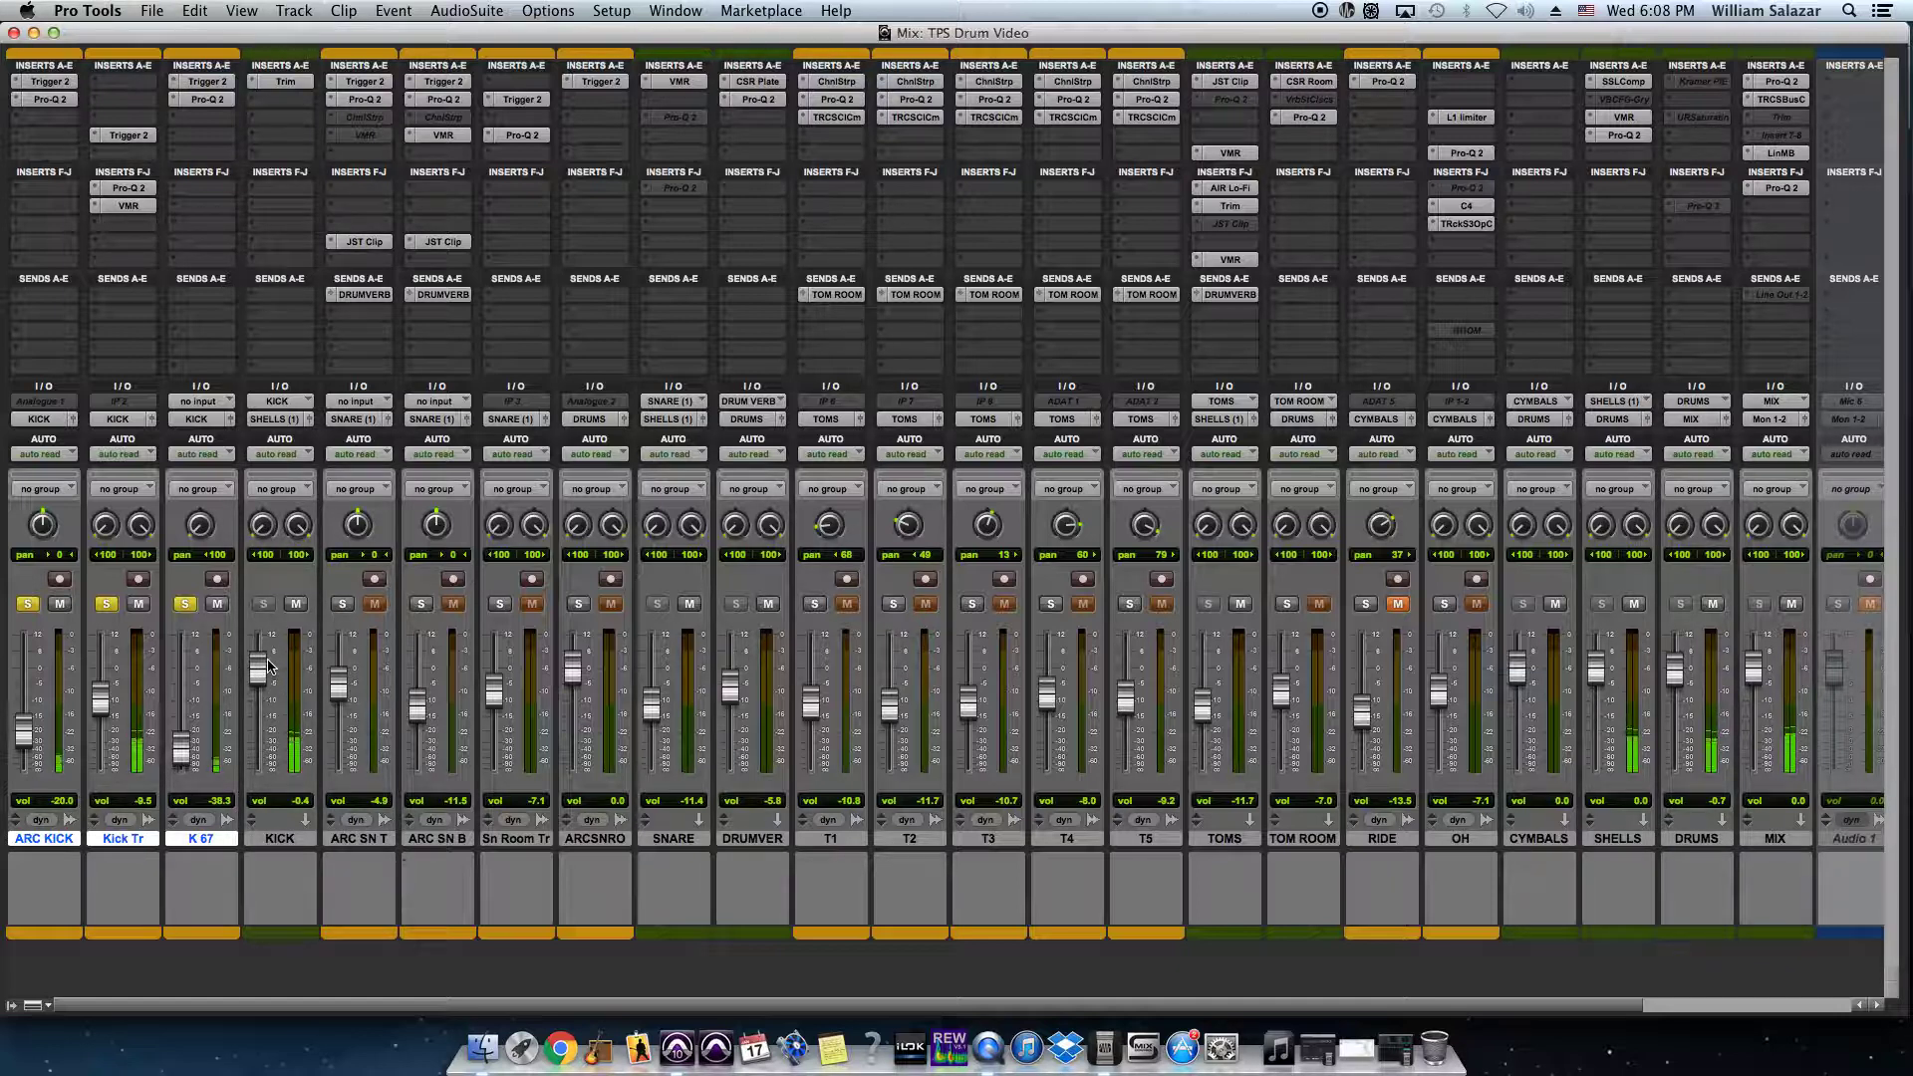
alt+click(185, 604)
key(super+s)
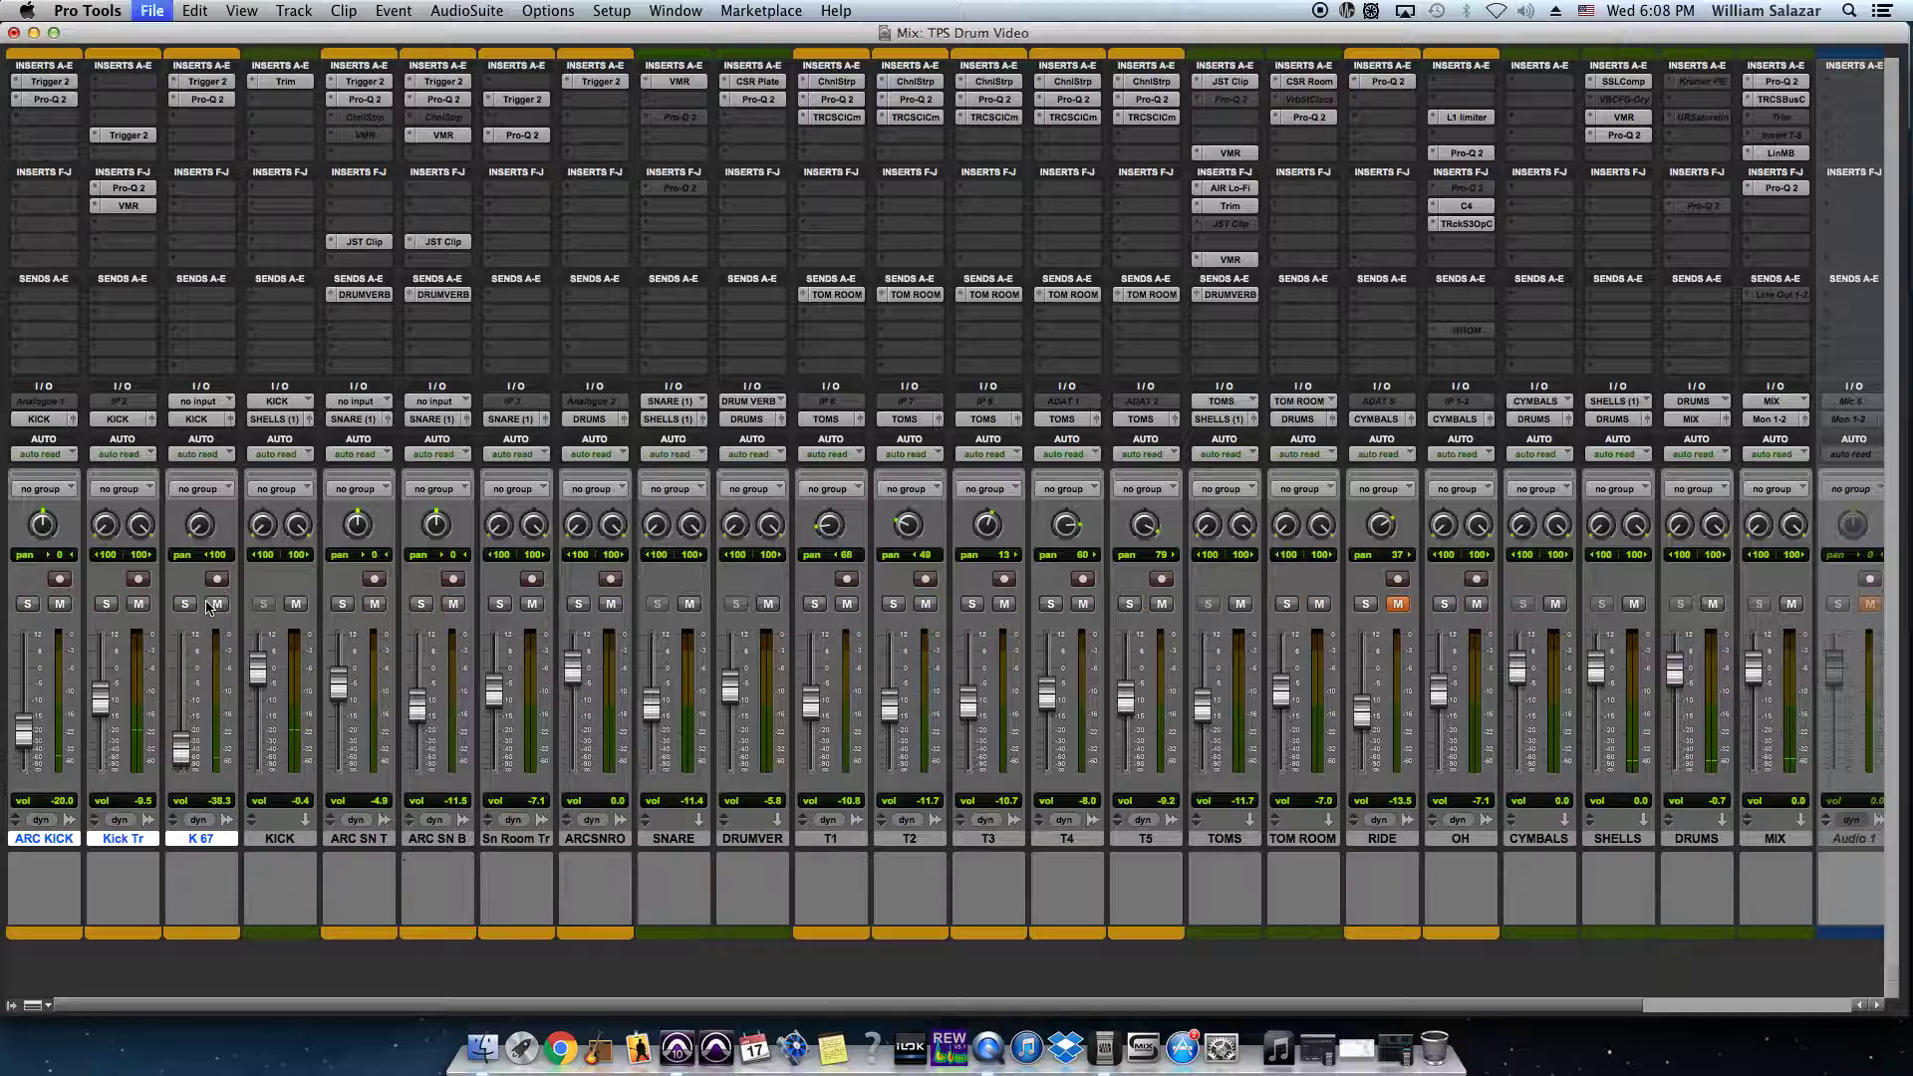